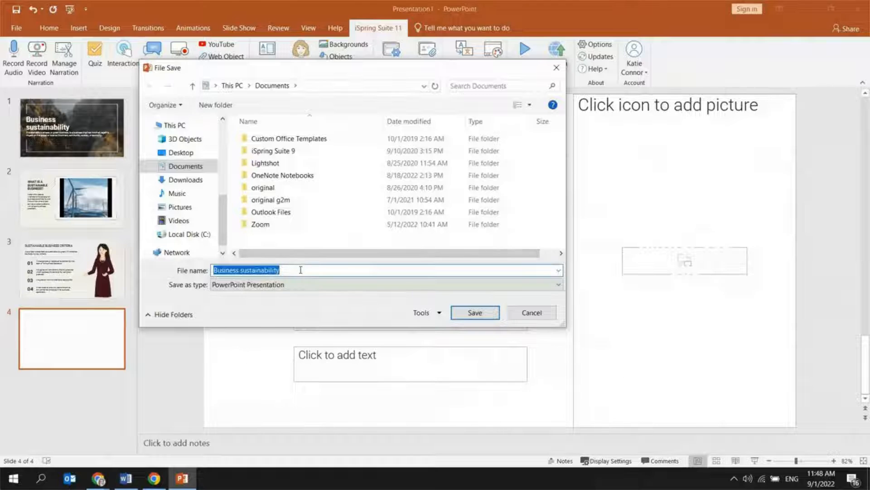
Save the presentation to the Desktop as a PowerPoint Presentation named "Business sustainability"
{"action": "left_click", "coordinate": [302, 272]}
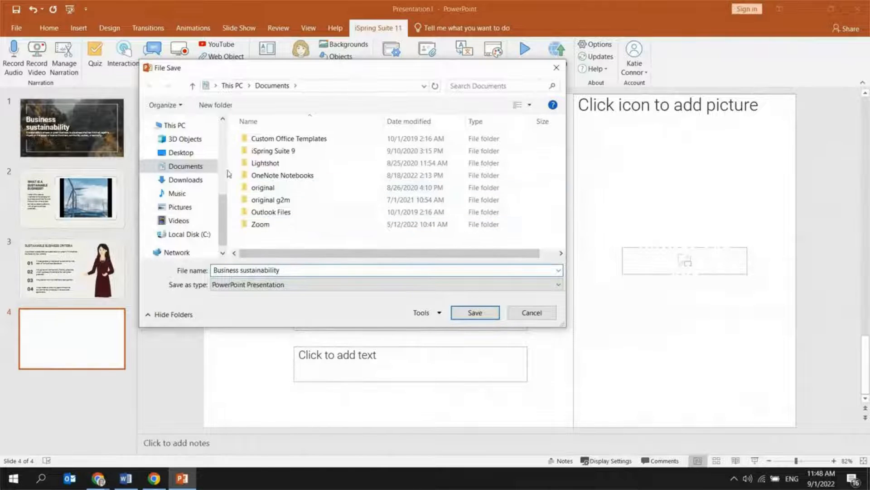
{"action": "left_click", "coordinate": [180, 153]}
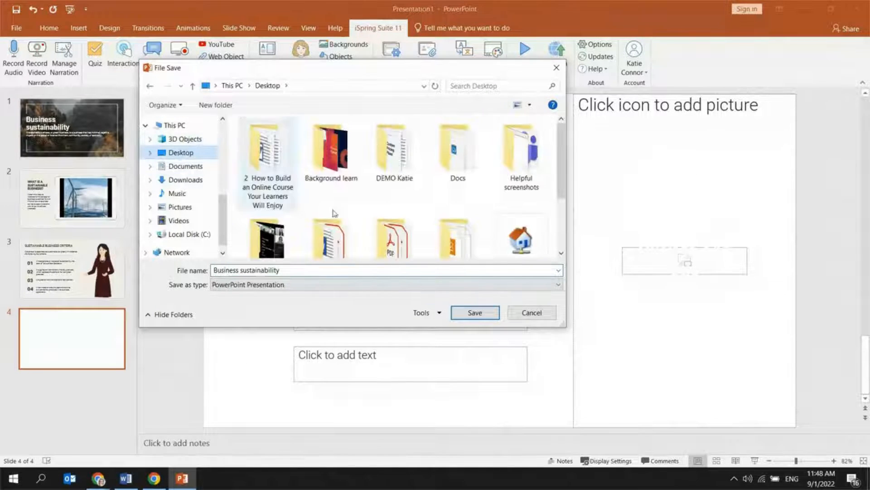
{"action": "left_click", "coordinate": [475, 312]}
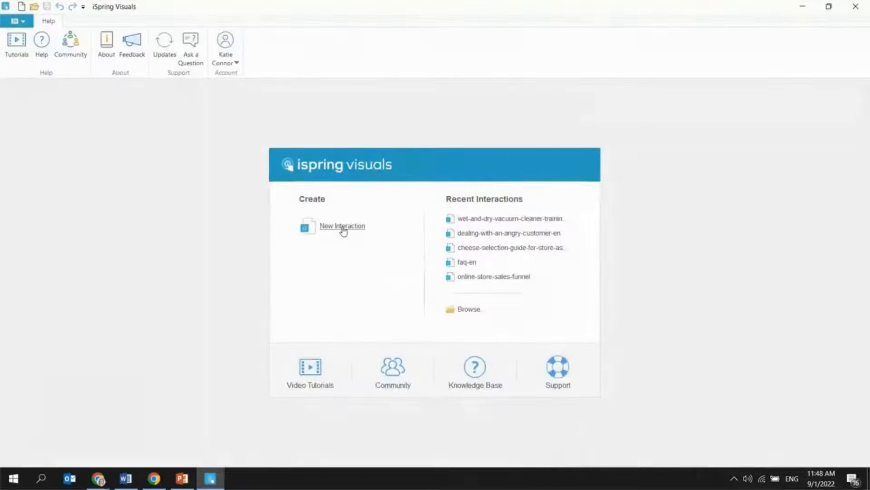
Create a new interaction of the Circle Diagram type in iSpring Visuals
{"action": "left_click", "coordinate": [343, 229]}
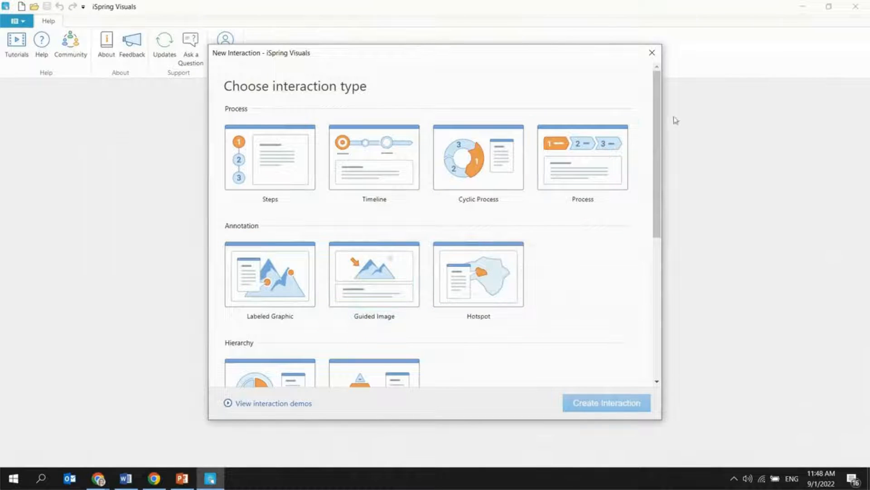
{"action": "left_click_drag", "start_coordinate": [657, 111], "coordinate": [664, 128]}
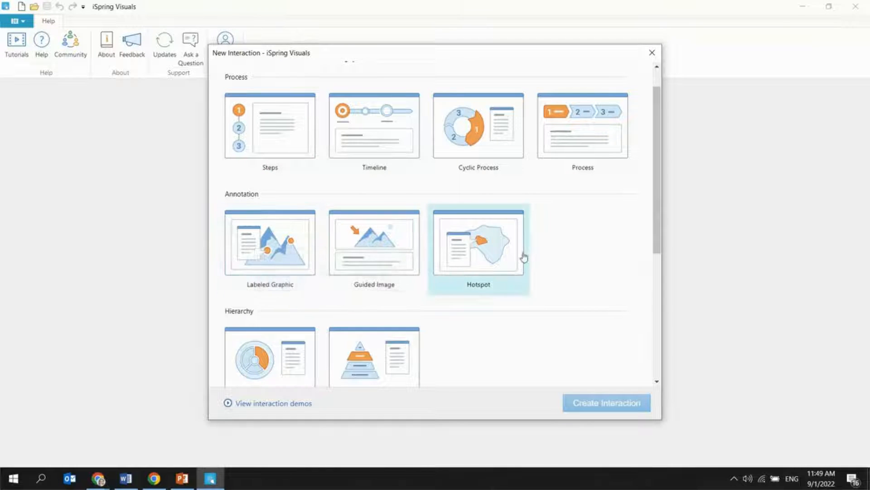
{"action": "left_click_drag", "start_coordinate": [656, 157], "coordinate": [634, 281]}
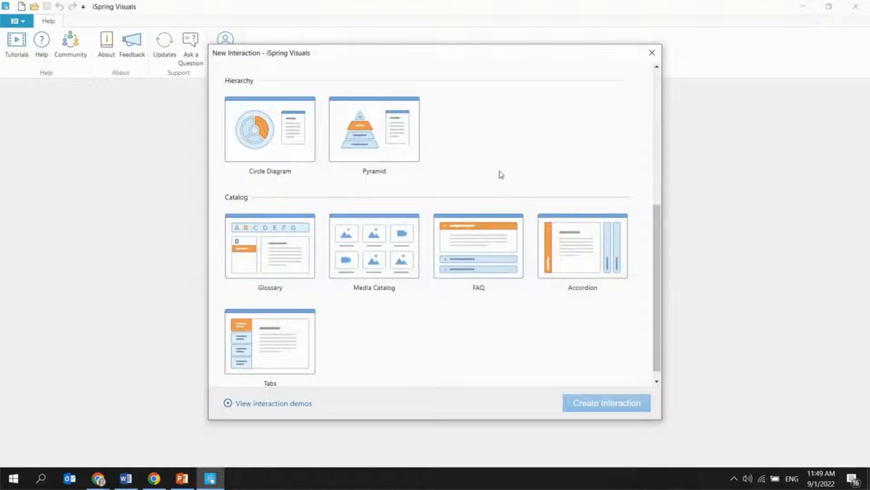
{"action": "scroll", "coordinate": [516, 157], "scroll_direction": "up", "scroll_amount": 3}
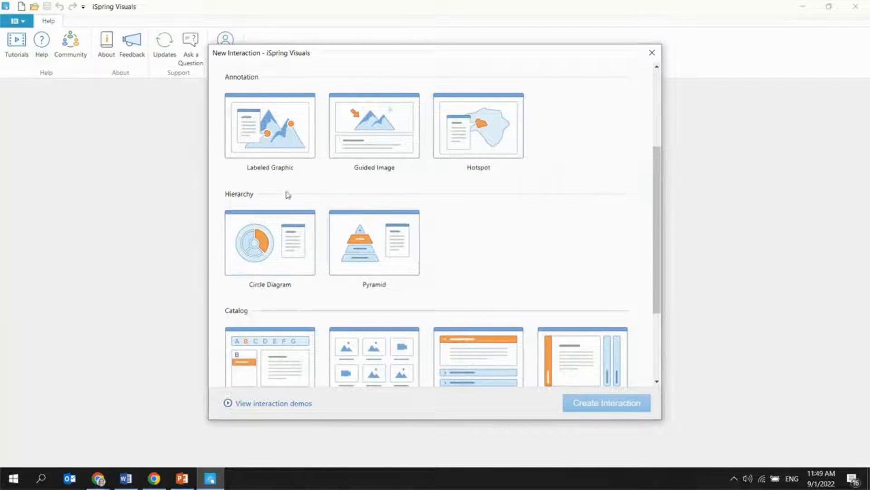
{"action": "left_click", "coordinate": [266, 252]}
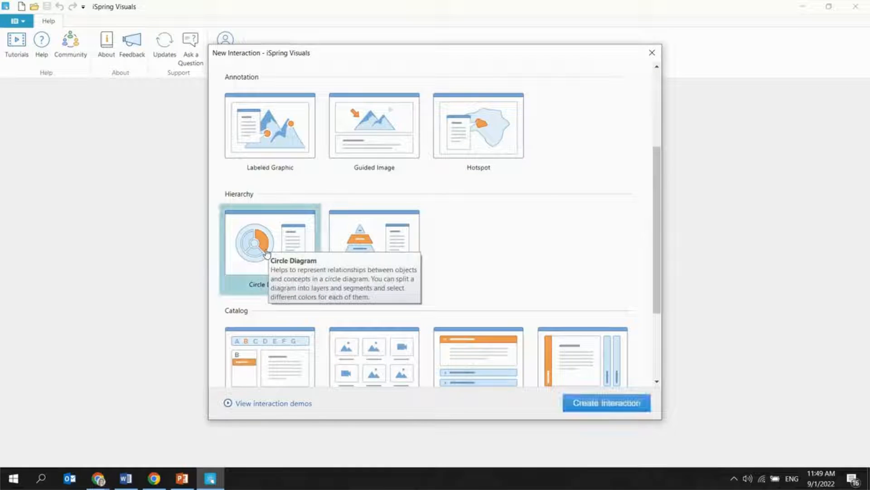
{"action": "left_click", "coordinate": [622, 410]}
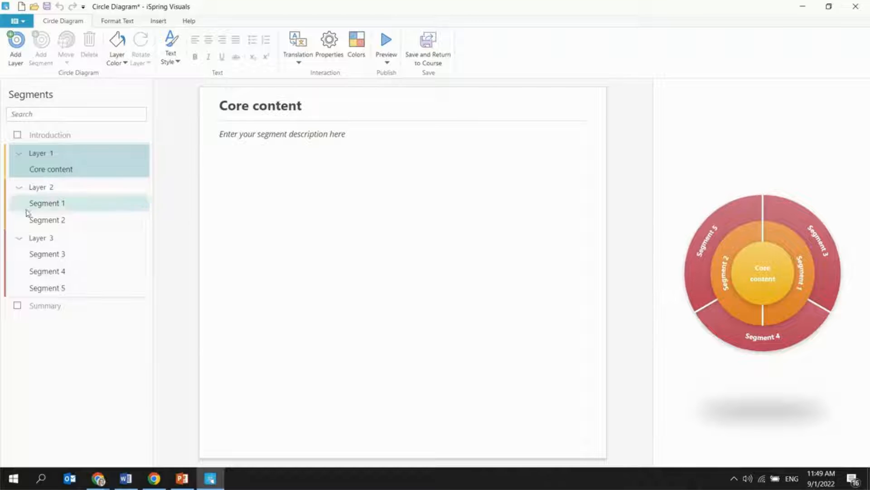
{"action": "left_click", "coordinate": [17, 135]}
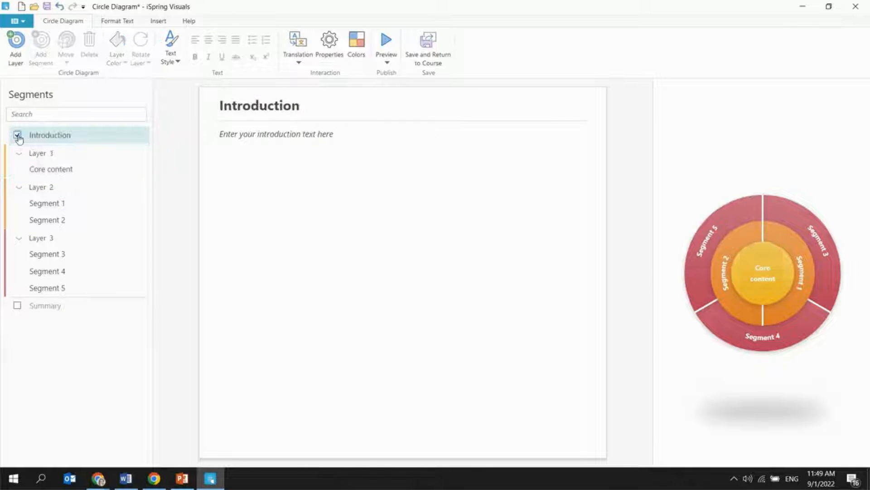
{"action": "left_click", "coordinate": [44, 311]}
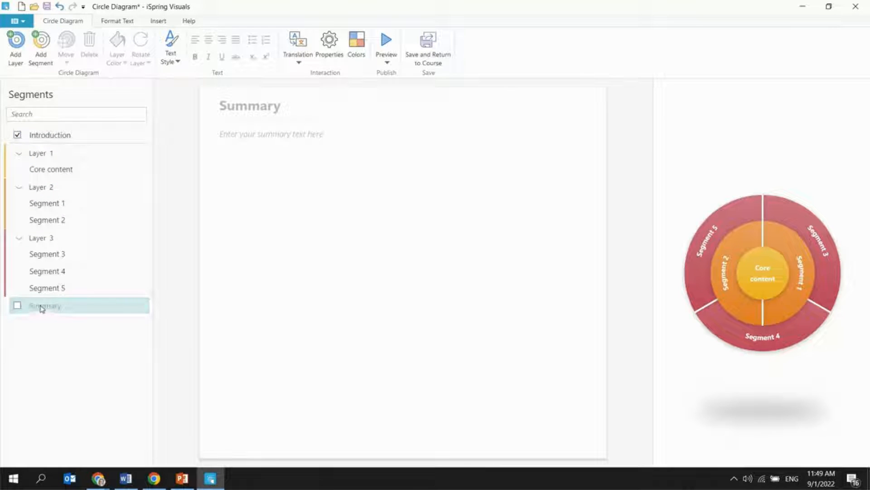
{"action": "left_click", "coordinate": [18, 135]}
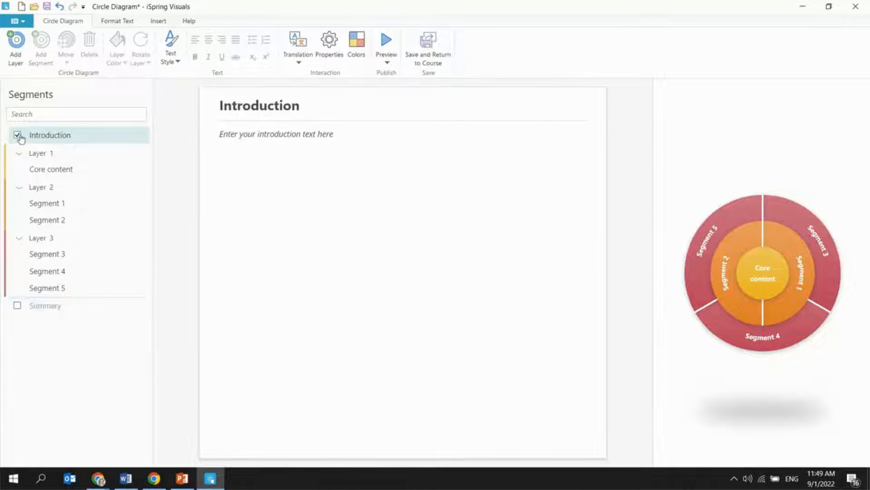
{"action": "left_click", "coordinate": [17, 135]}
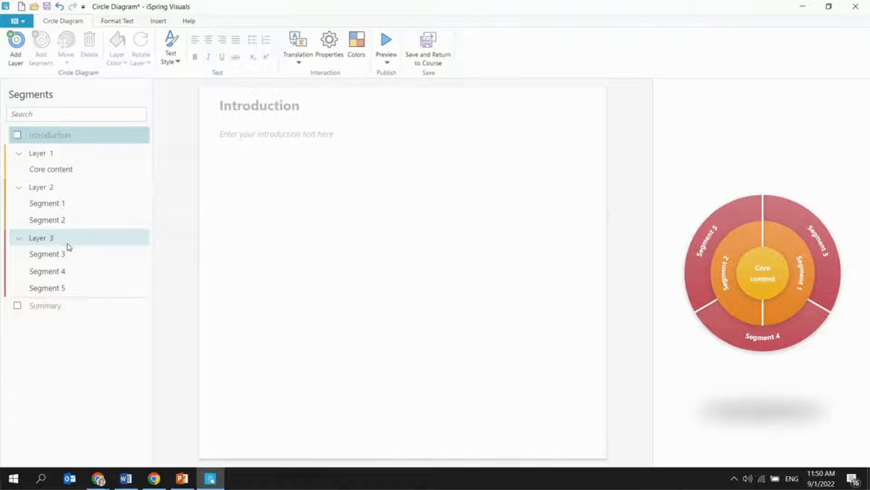
Delete Layer 3 from the circle diagram and add a new segment to Layer 2
{"action": "right_click", "coordinate": [43, 237]}
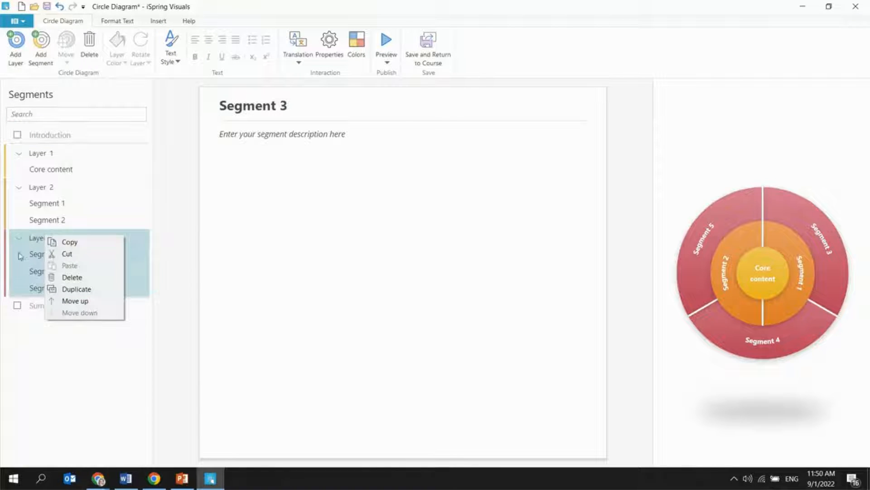
{"action": "left_click", "coordinate": [73, 277]}
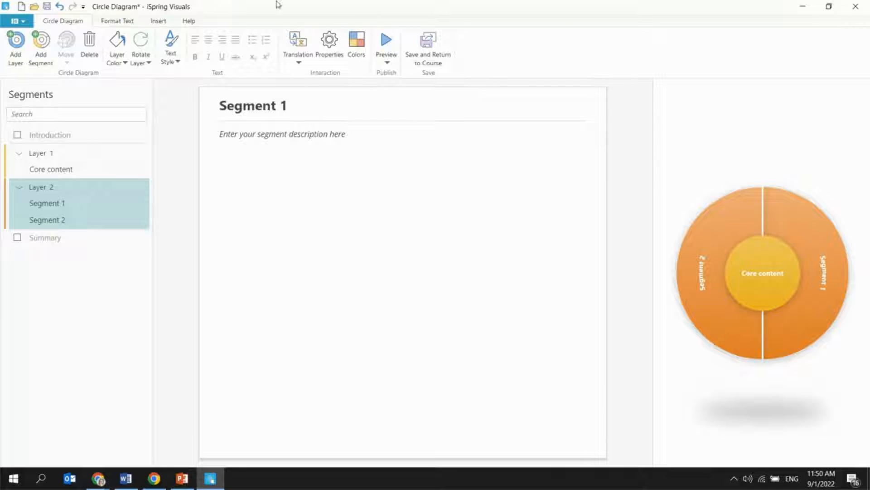
{"action": "left_click", "coordinate": [41, 45]}
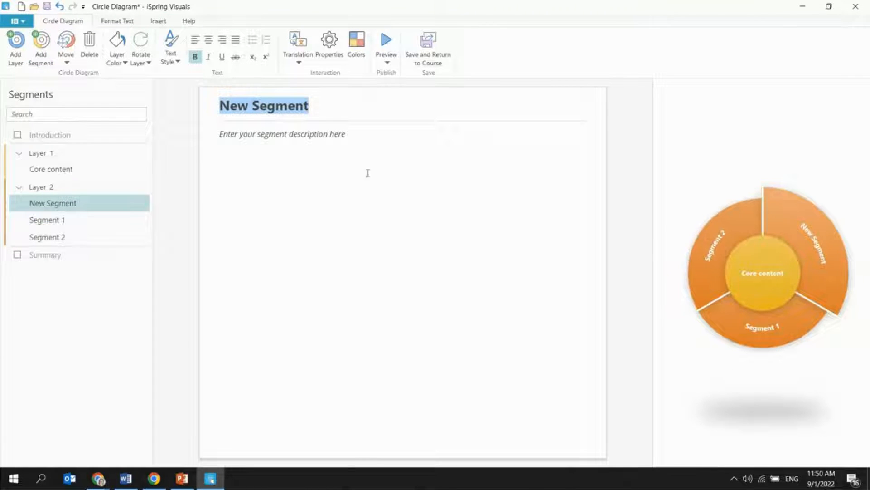
Replace the title of the core segment in Layer 1 with "Triple bottom line" from the Word document
{"action": "left_click", "coordinate": [64, 169]}
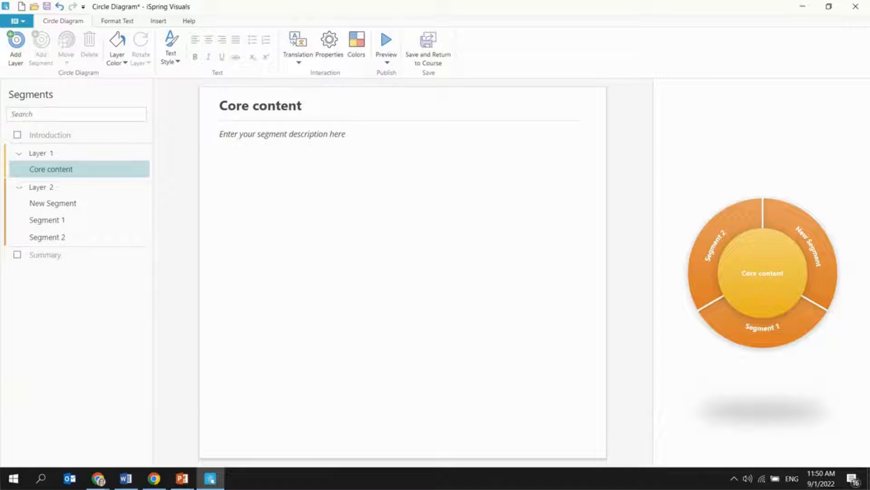
{"action": "key", "text": "alt+Tab"}
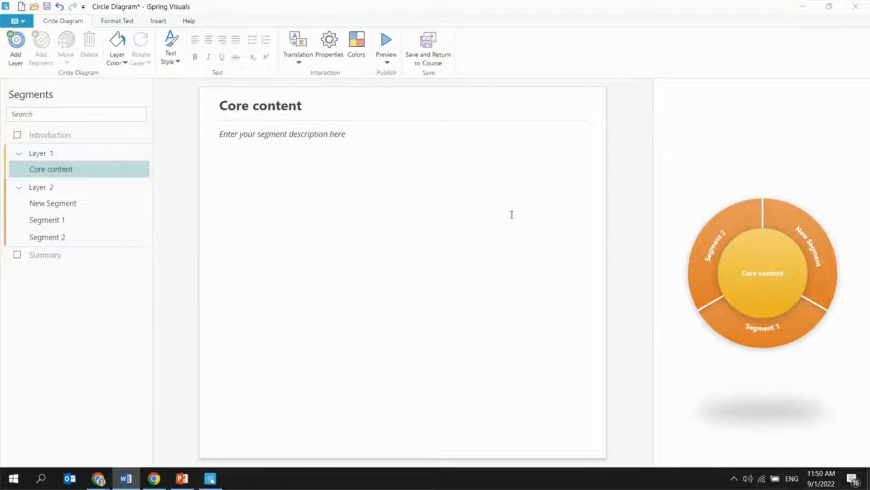
{"action": "left_click", "coordinate": [297, 120]}
{"action": "left_click_drag", "start_coordinate": [302, 106], "coordinate": [219, 107]}
{"action": "type", "text": "Triple bottom line"}
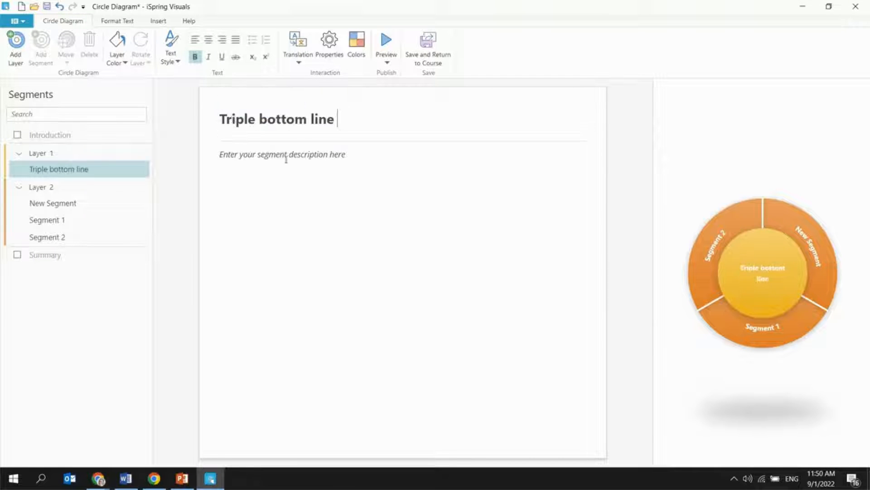
Fill the Triple bottom line description with the Word text starting "The triple bottom line (TBL) is a framework or theory"
{"action": "key", "text": "Tab"}
{"action": "key", "text": "alt+Tab"}
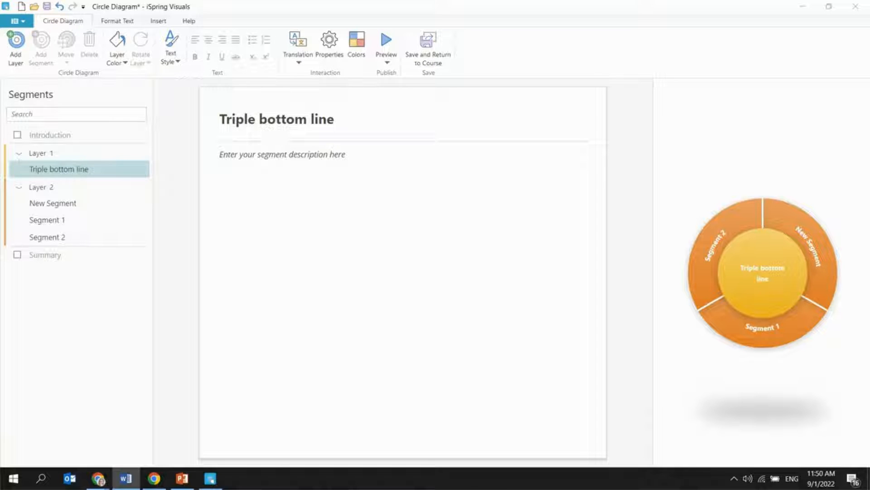
{"action": "left_click", "coordinate": [251, 194]}
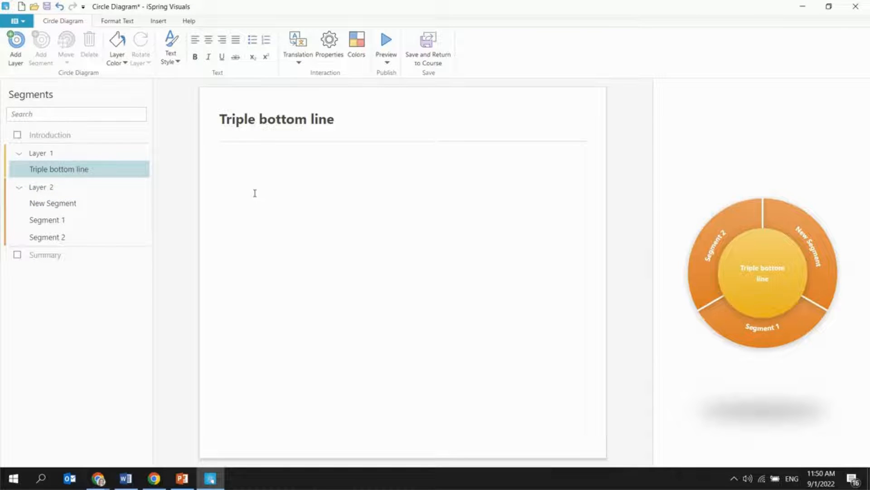
{"action": "type", "text": "The triple bottom line (TBL) is a framework or theory that recommends that companies focus on social and environmental concerns as much as they do on profits.   The TBL framework advances the goal of sustainability in business practices, in which companies look beyond profits to include environmental and social issues to measure the full cost of doing business.   The phrase, \"people, planet, ad profit\", which describes the triple bottom line and the goal of sustainability, was coined by John Elkington in 1994."}
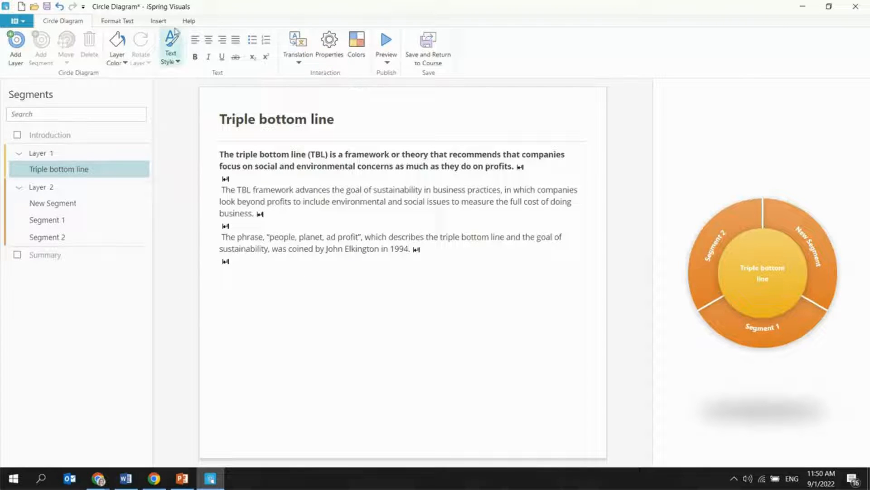
{"action": "left_click", "coordinate": [162, 23]}
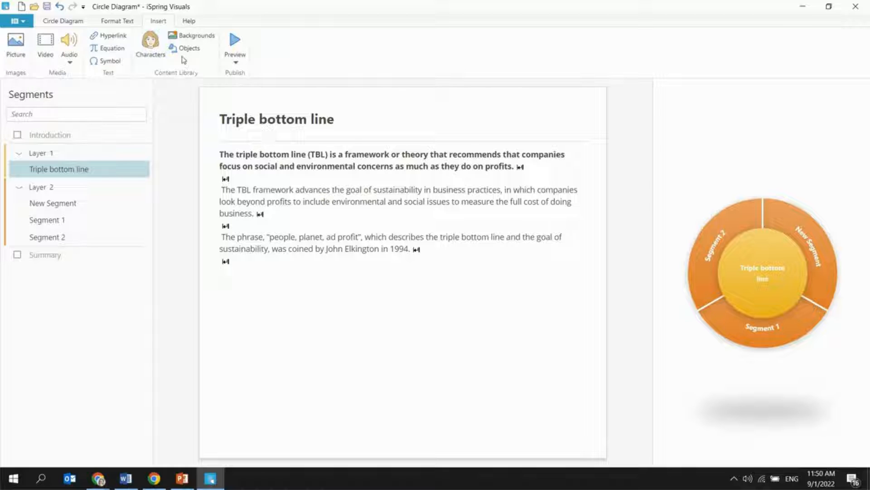
{"action": "left_click", "coordinate": [80, 27]}
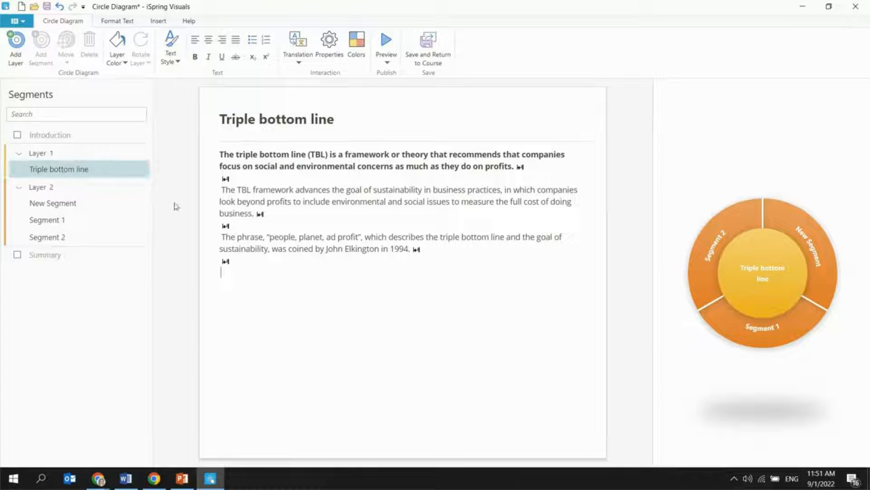
Retitle the new segment in Layer 2 as "Profit" using the heading from the Word document
{"action": "left_click", "coordinate": [53, 203]}
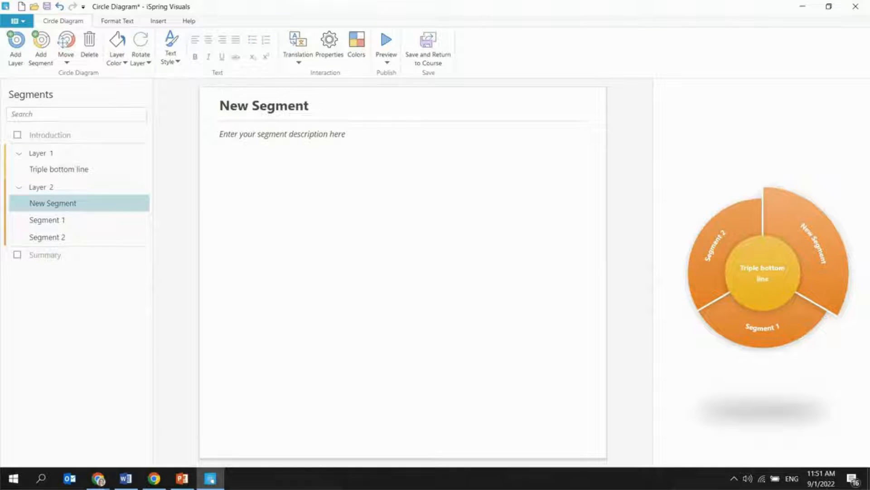
{"action": "key", "text": "alt+Tab"}
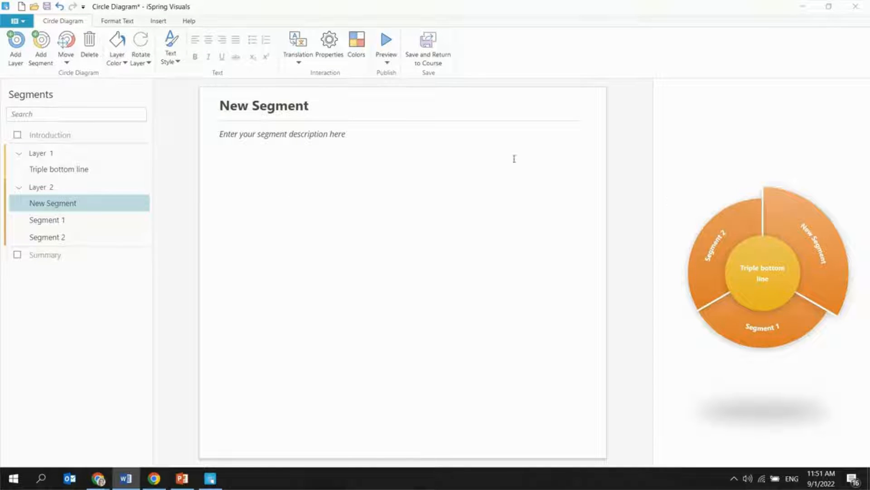
{"action": "left_click", "coordinate": [397, 121]}
{"action": "triple_click", "coordinate": [399, 109]}
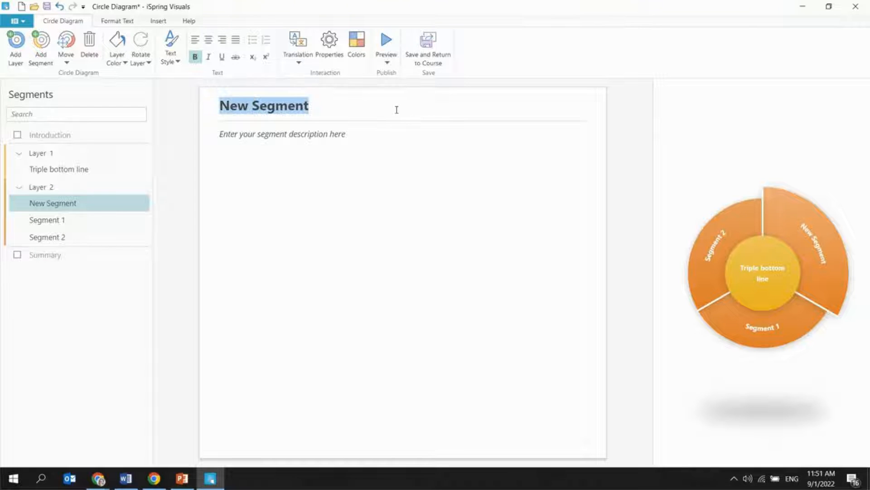
{"action": "type", "text": "Profit"}
Fill the Profit segment's description with the Word passage starting "The economic bottom line"
{"action": "key", "text": "alt+Tab"}
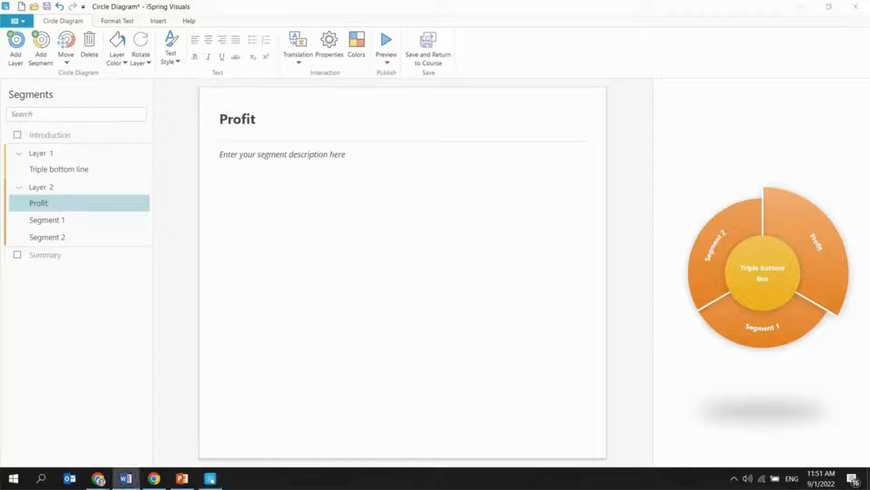
{"action": "key", "text": "alt+Tab"}
{"action": "left_click", "coordinate": [490, 206]}
{"action": "type", "text": "The economic bottom line  The profit economic bottom line deals with the economic value created by the organization after deducting the cost of all inputs, including capital investments. In the original concept, within a sustainability framework, the \"profit\" aspect needs to be seen as a real economic benefit enjoyed by the host society."}
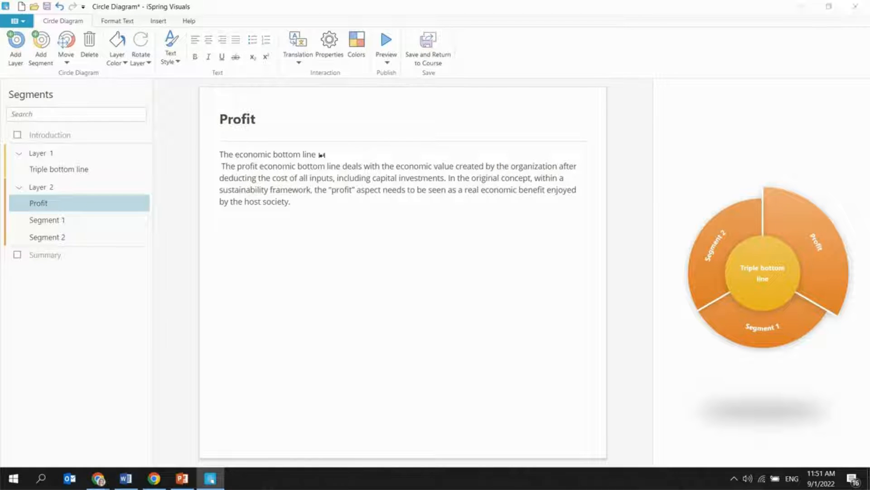
Retitle Segment 1 in Layer 2 as "People" using the heading from the Word document
{"action": "key", "text": "alt+Tab"}
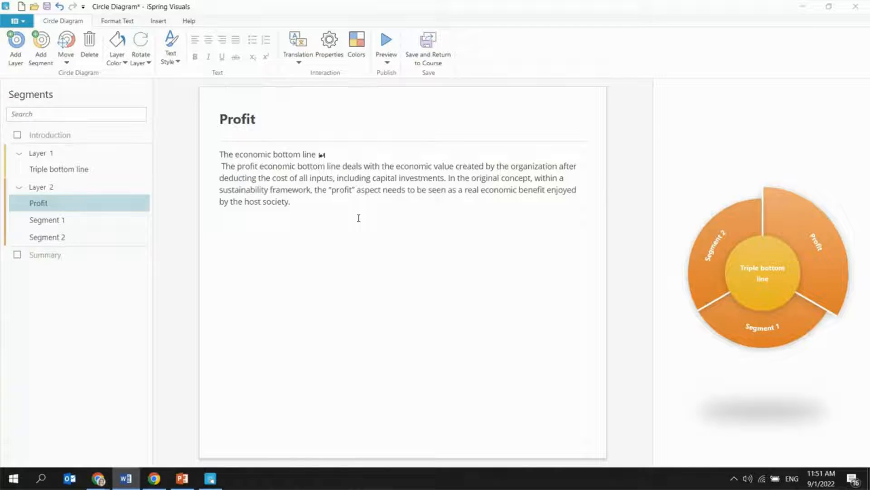
{"action": "left_click", "coordinate": [45, 220]}
{"action": "left_click_drag", "start_coordinate": [305, 110], "coordinate": [190, 108]}
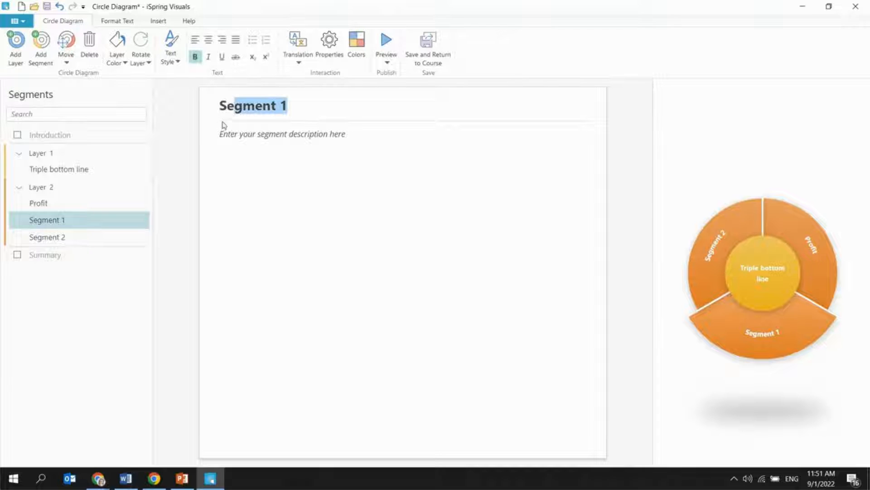
{"action": "triple_click", "coordinate": [252, 107]}
{"action": "left_click", "coordinate": [251, 107]}
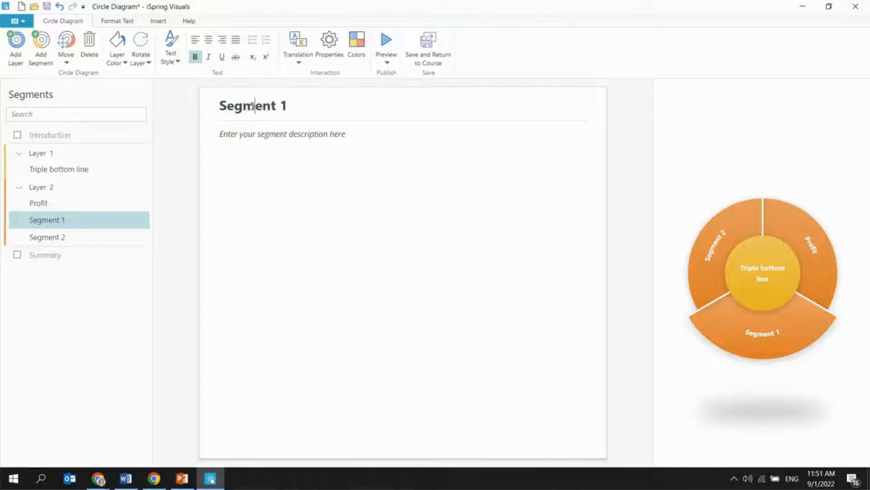
{"action": "triple_click", "coordinate": [252, 107]}
{"action": "type", "text": "People"}
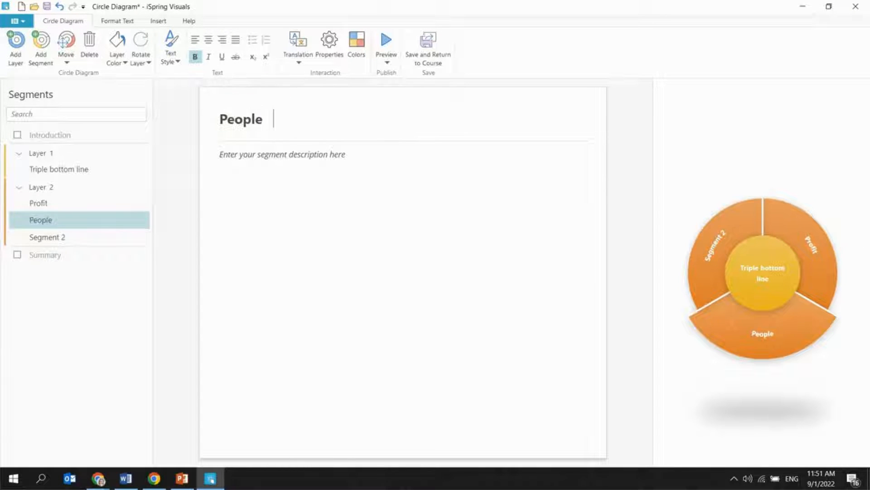
Fill the People segment's description with the Word passage starting "The social equity bottom line"
{"action": "key", "text": "alt+Tab"}
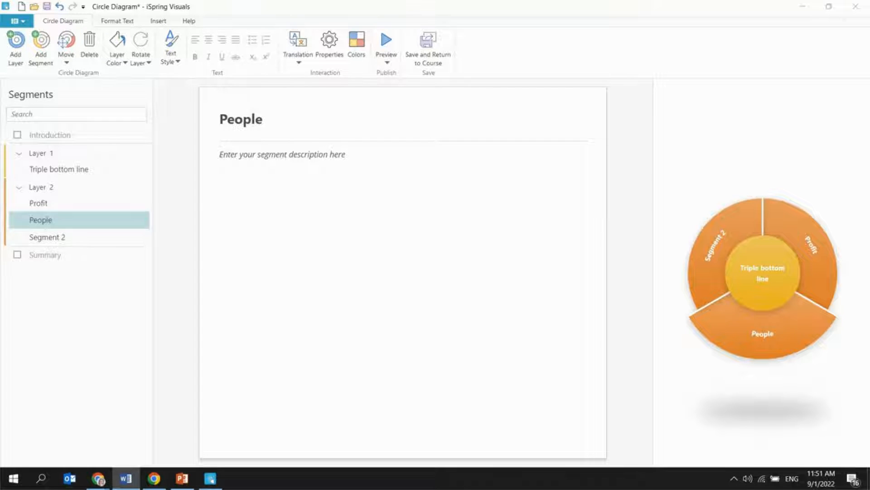
{"action": "left_click", "coordinate": [324, 206]}
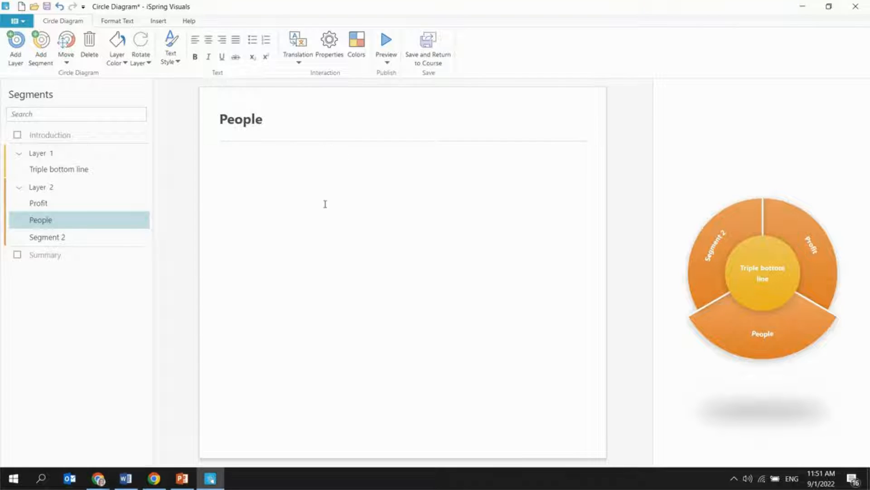
{"action": "type", "text": "The social equity bottom line  The people, social equity, or human capital bottom line pertains to fair and beneficial business practices toward labor and the community and region in which a corporation conducts its business. A TBL company conceives a reciprocal social structure in which the well-being of corporate, labor and other stakeholder interests are interdependent."}
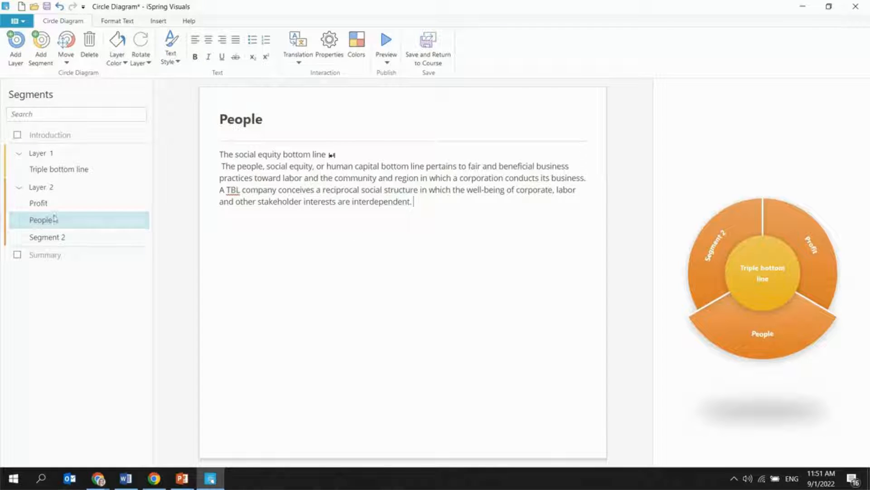
Retitle Segment 2 in Layer 2 as "Planet" using the heading from the Word document
{"action": "key", "text": "alt+Tab"}
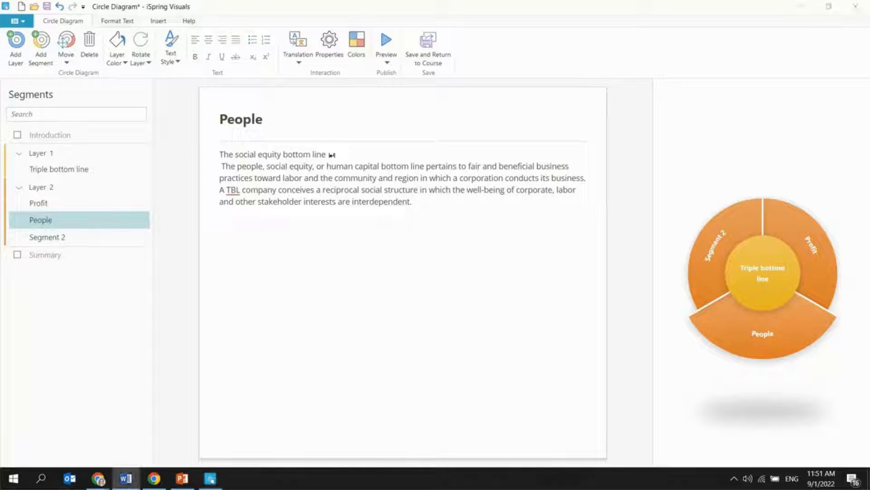
{"action": "left_click", "coordinate": [57, 237]}
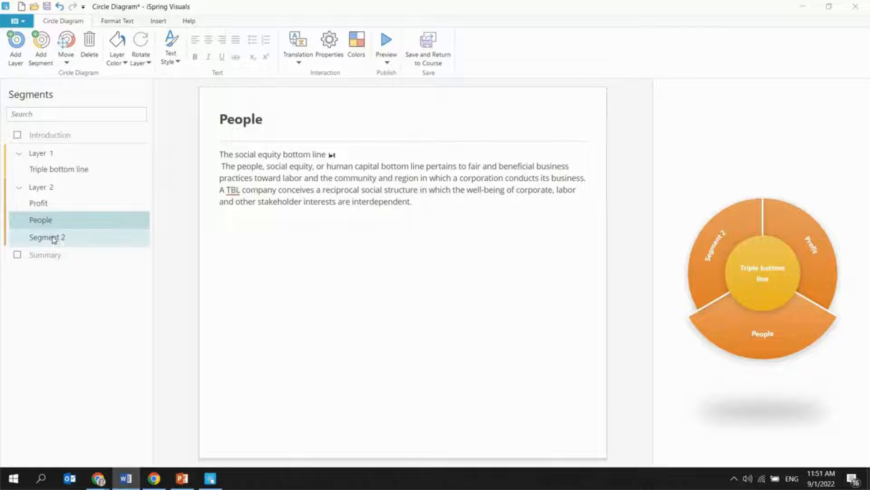
{"action": "left_click", "coordinate": [246, 108]}
{"action": "triple_click", "coordinate": [246, 108]}
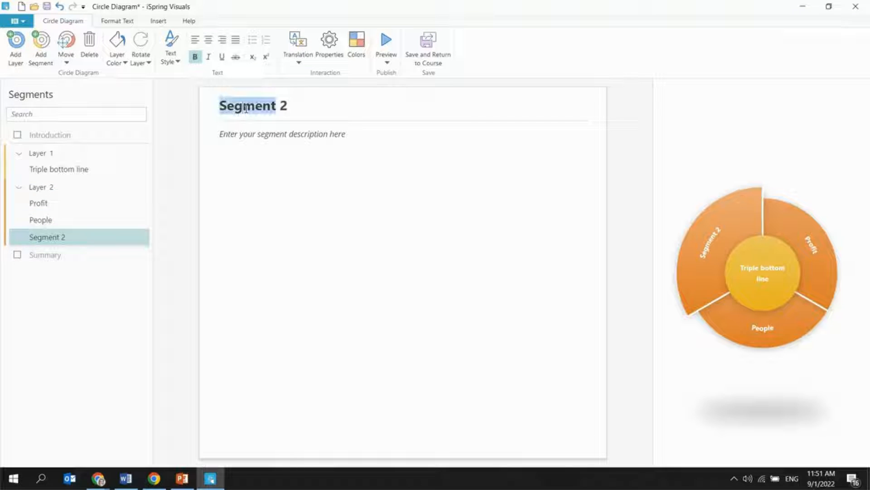
{"action": "type", "text": "Planet"}
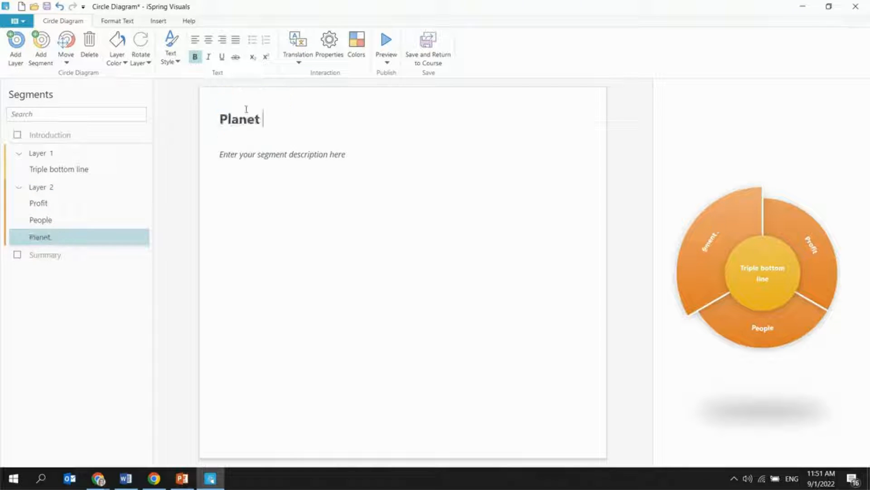
{"action": "key", "text": "Return"}
Fill the Planet segment's description with the Word passage starting "The environmental bottom line"
{"action": "key", "text": "alt+Tab"}
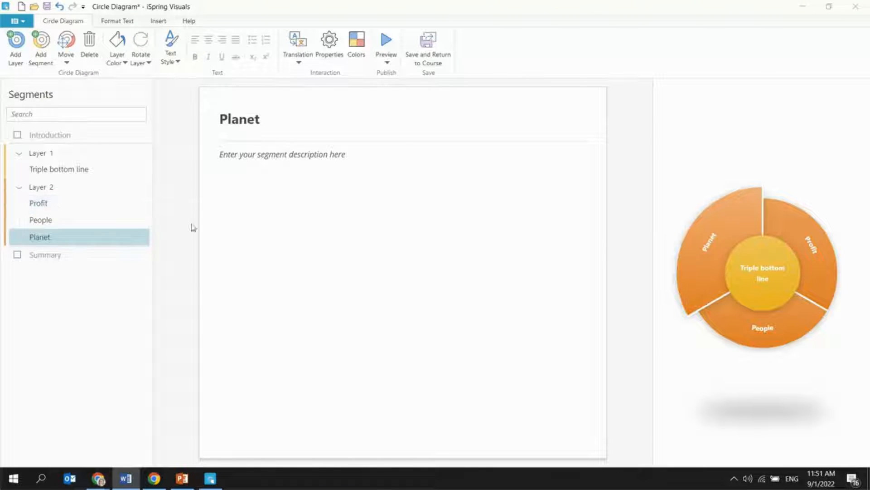
{"action": "left_click", "coordinate": [339, 197]}
{"action": "type", "text": "The environmental bottom line  The planet, environmental, or natural capital bottom line refers to sustainable environmental practices. A TBL company endeavors to benefit the natural order as much as possible or at least do no harm and minimize environmental impact."}
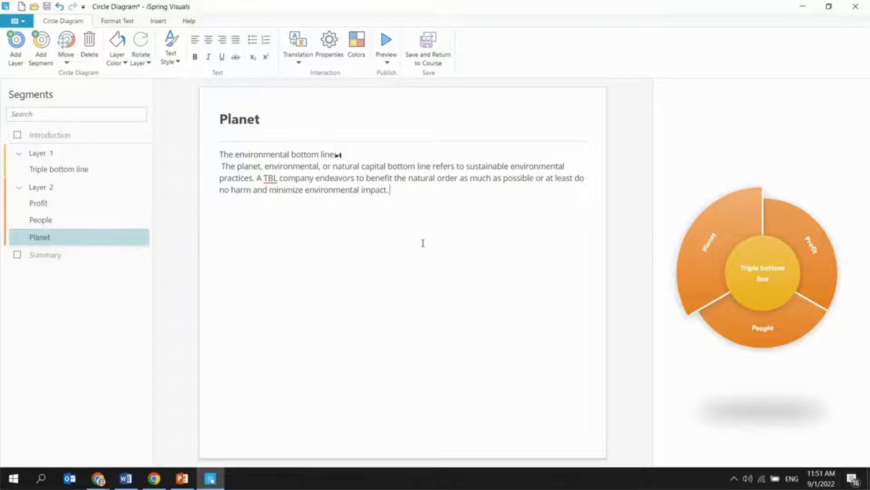
Review the content of Layer 2 and of each diagram segment, including the Triple bottom line core, People, Planet and Profit
{"action": "left_click", "coordinate": [41, 186]}
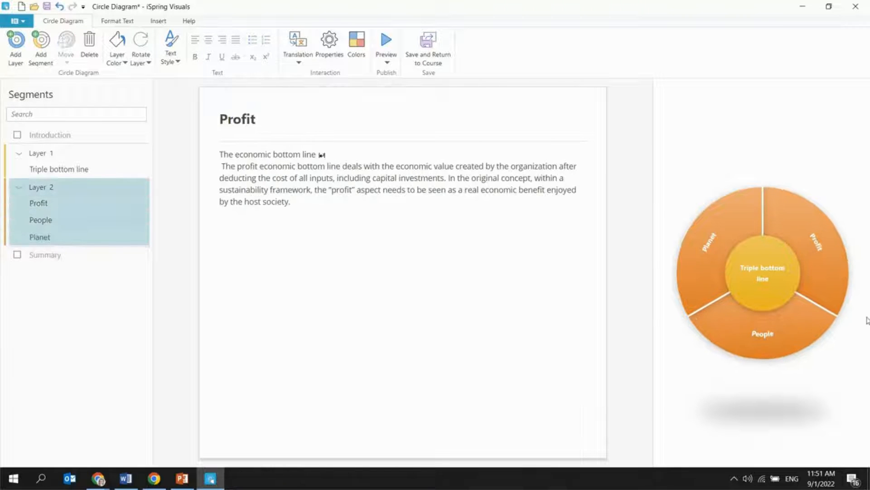
{"action": "left_click", "coordinate": [758, 292]}
{"action": "left_click", "coordinate": [717, 251]}
{"action": "left_click", "coordinate": [731, 326]}
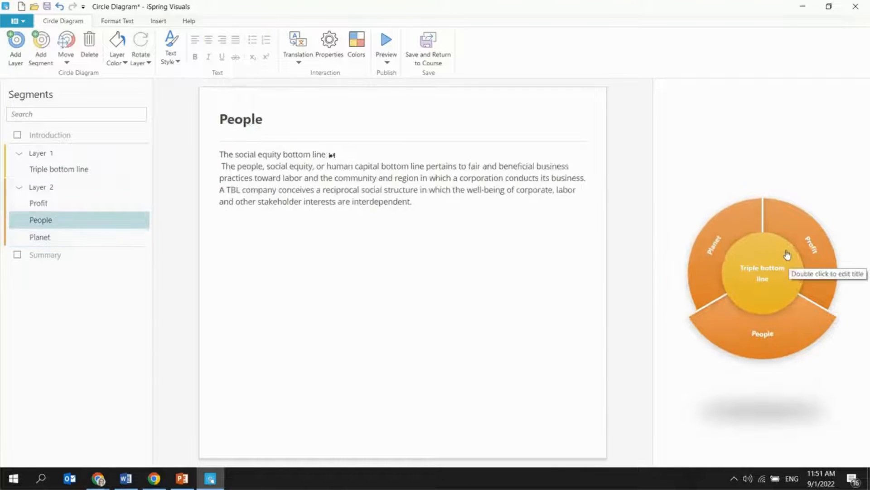
{"action": "left_click", "coordinate": [786, 255]}
{"action": "left_click", "coordinate": [814, 241]}
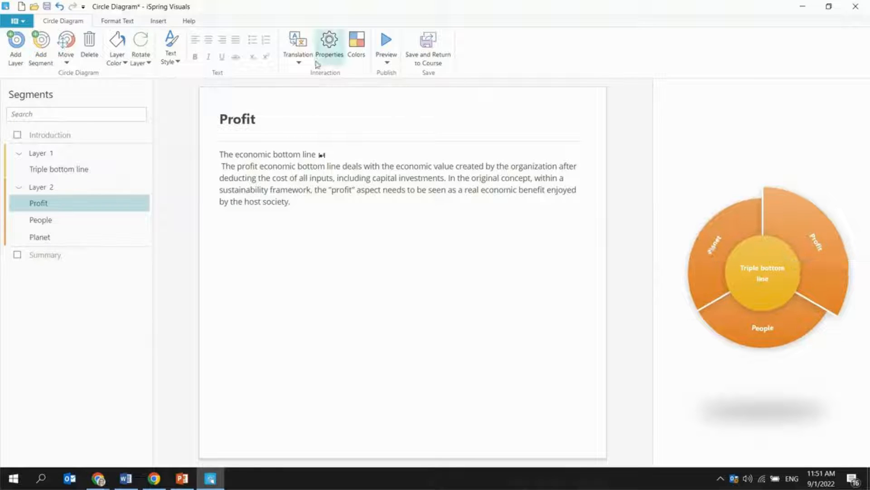
Hide the "Circle Diagram" title in the interaction properties, check the color scheme, and apply the customization
{"action": "left_click", "coordinate": [361, 42]}
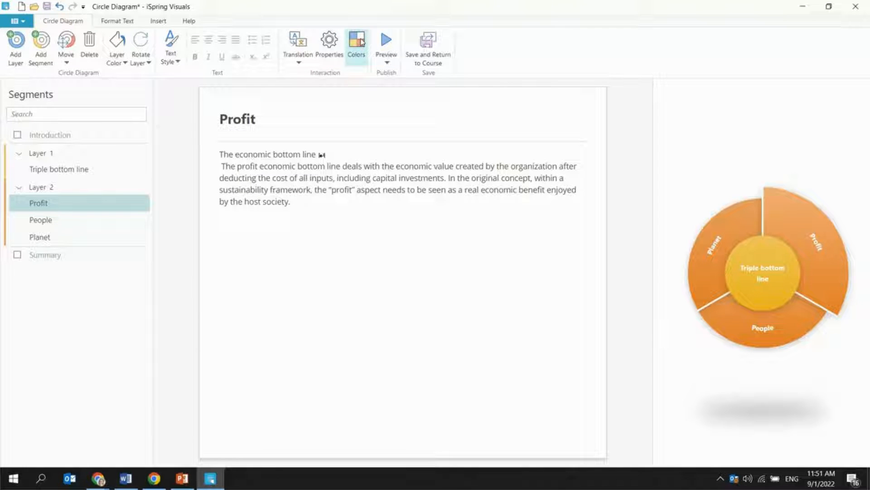
{"action": "left_click", "coordinate": [329, 40]}
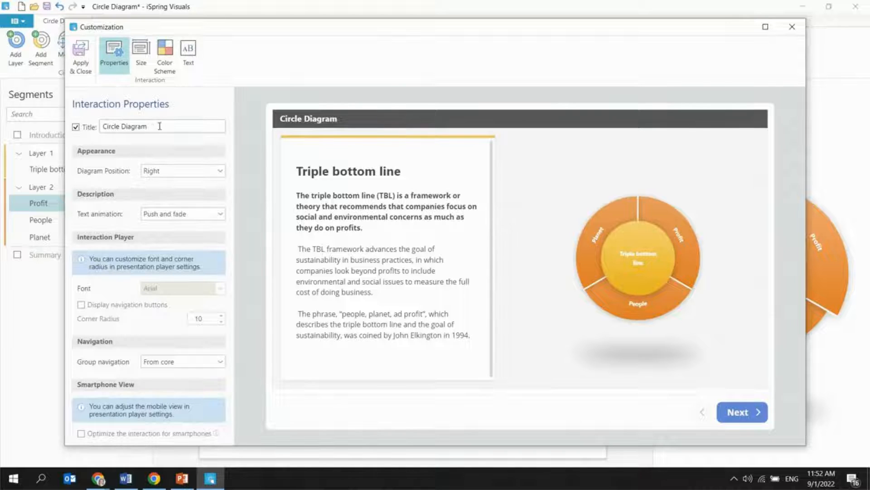
{"action": "left_click", "coordinate": [76, 127]}
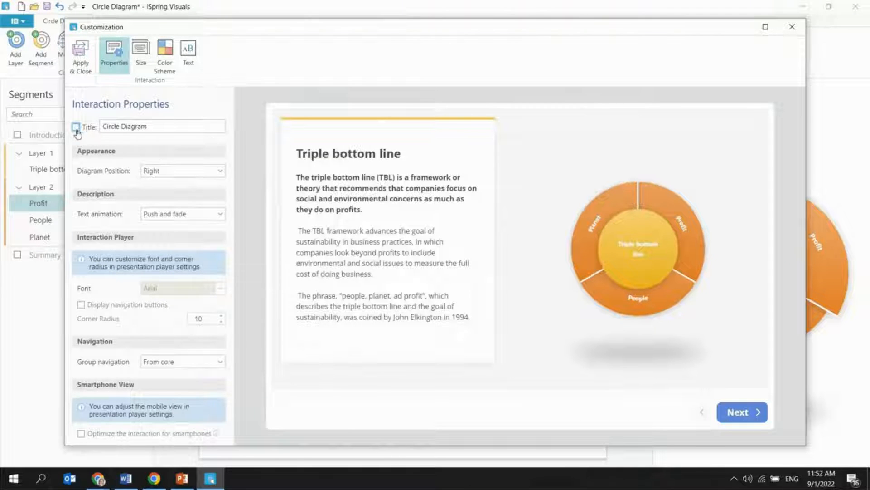
{"action": "left_click", "coordinate": [164, 55]}
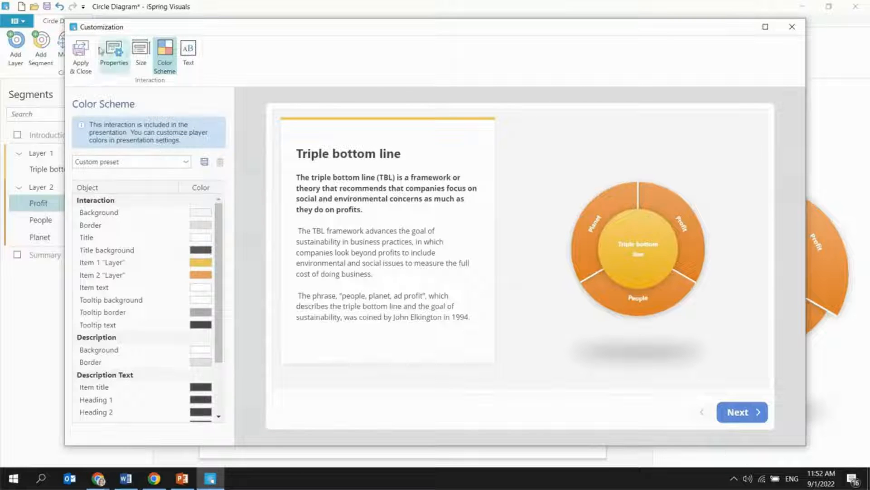
{"action": "left_click", "coordinate": [78, 54]}
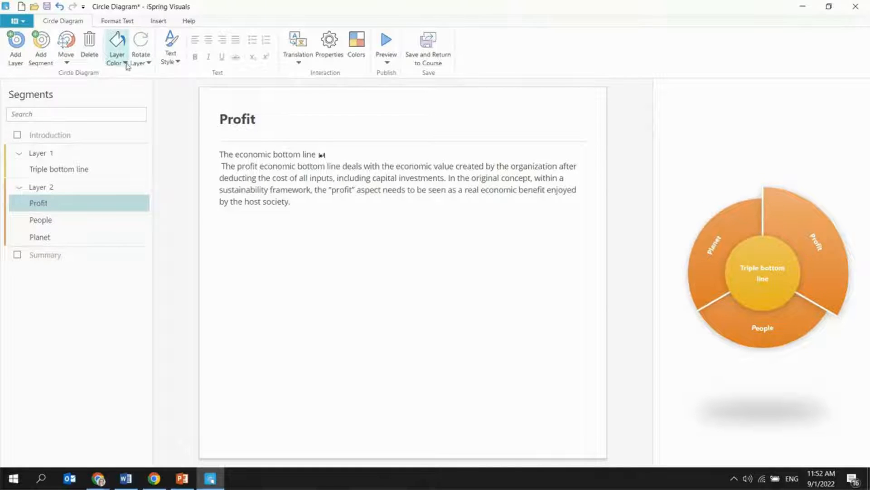
Set the color of Layer 1, holding the Triple bottom line core, to the darkest olive green theme shade
{"action": "left_click", "coordinate": [47, 172]}
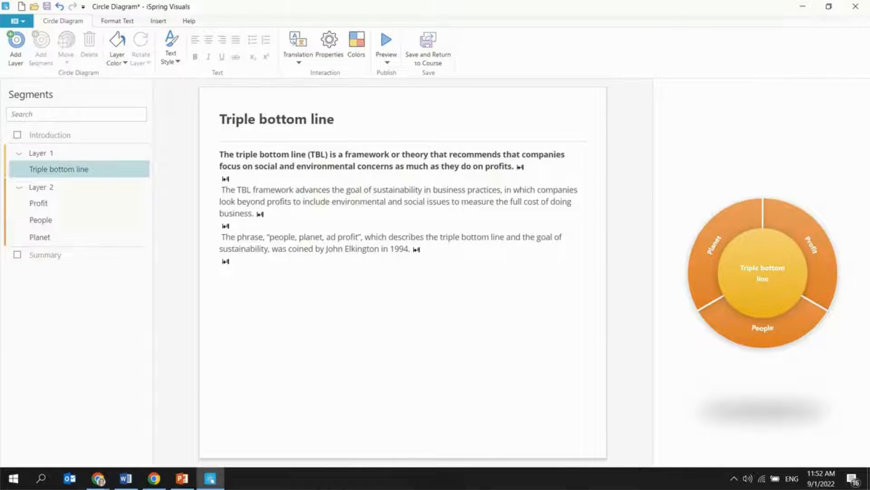
{"action": "key", "text": "alt+Tab"}
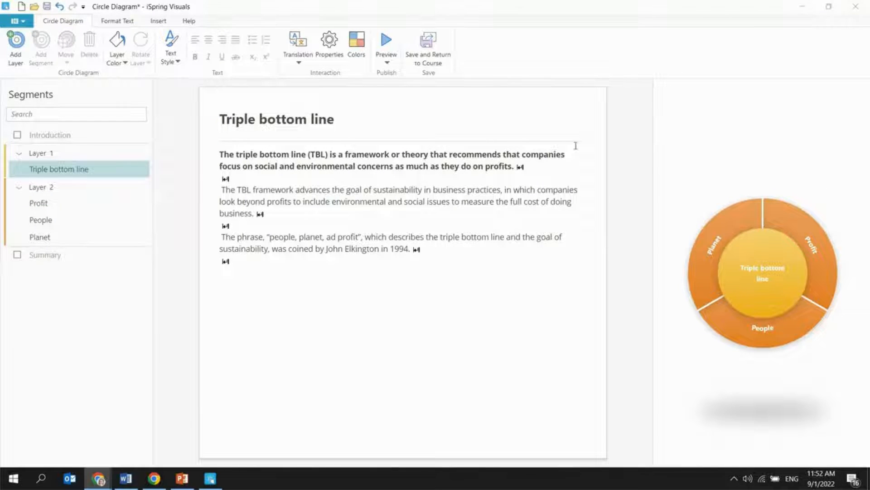
{"action": "left_click", "coordinate": [118, 63]}
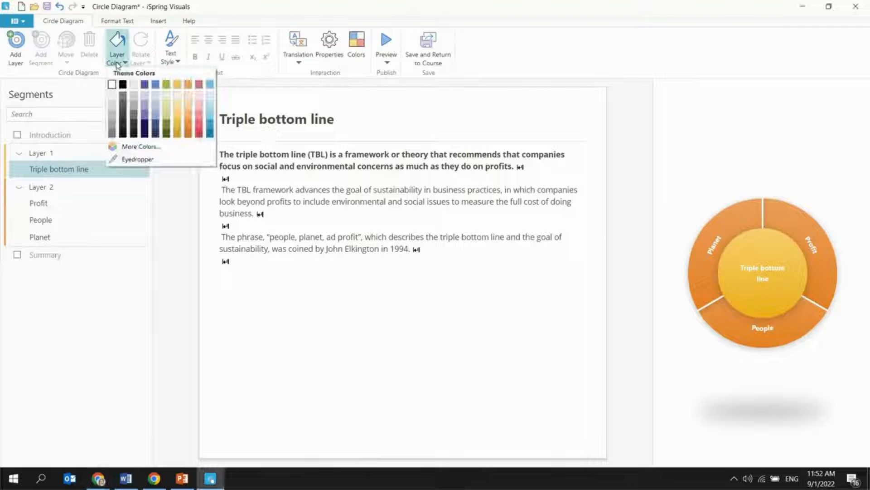
{"action": "left_click", "coordinate": [167, 134]}
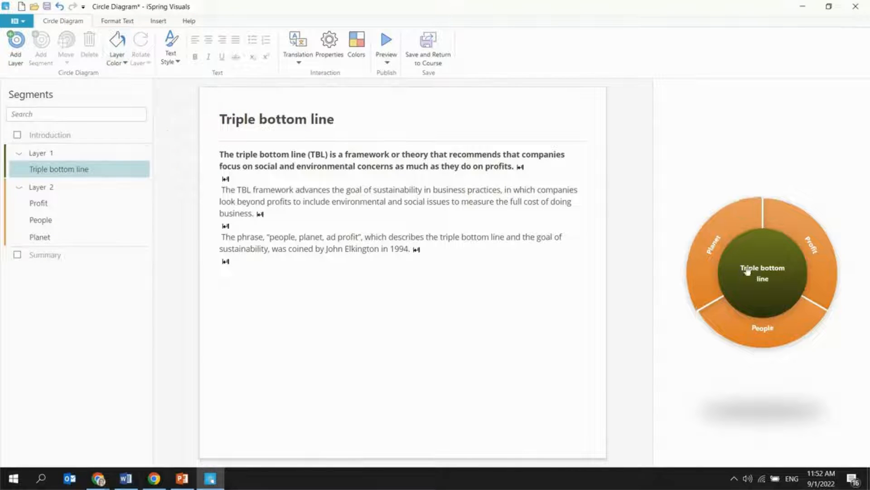
Set the color of Layer 2, holding Profit, People and Planet, to a medium-dark olive green theme shade
{"action": "left_click", "coordinate": [33, 188]}
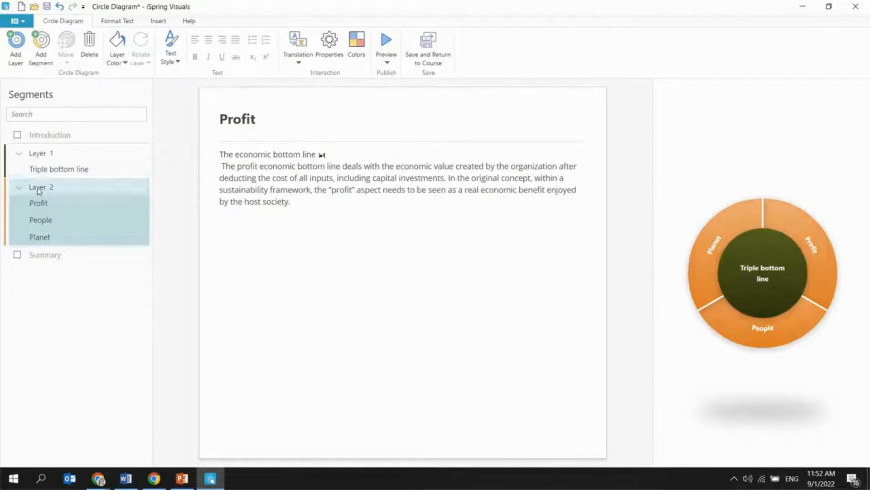
{"action": "left_click", "coordinate": [117, 60]}
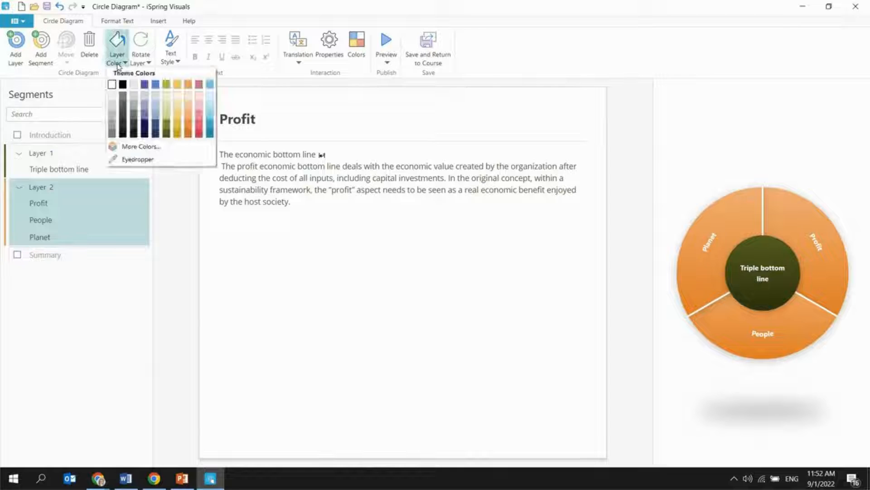
{"action": "left_click", "coordinate": [166, 130]}
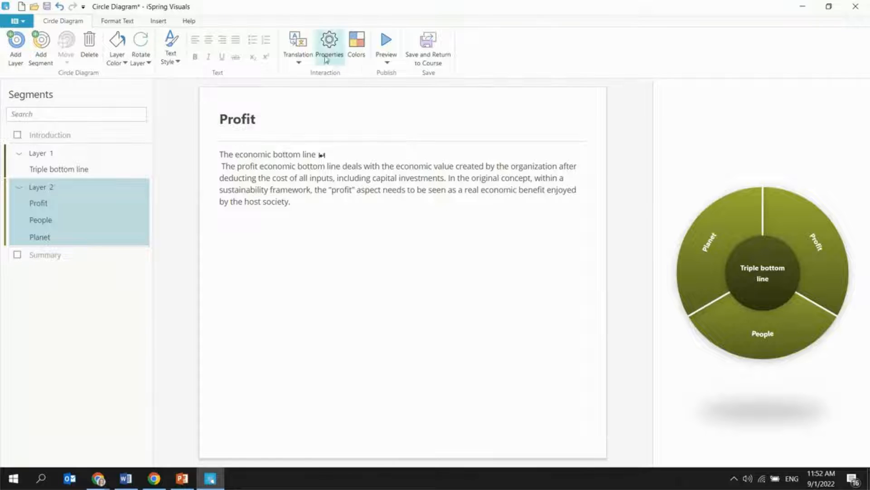
Preview the circle diagram by going through its segments, and save the interaction back to the course
{"action": "left_click", "coordinate": [386, 41]}
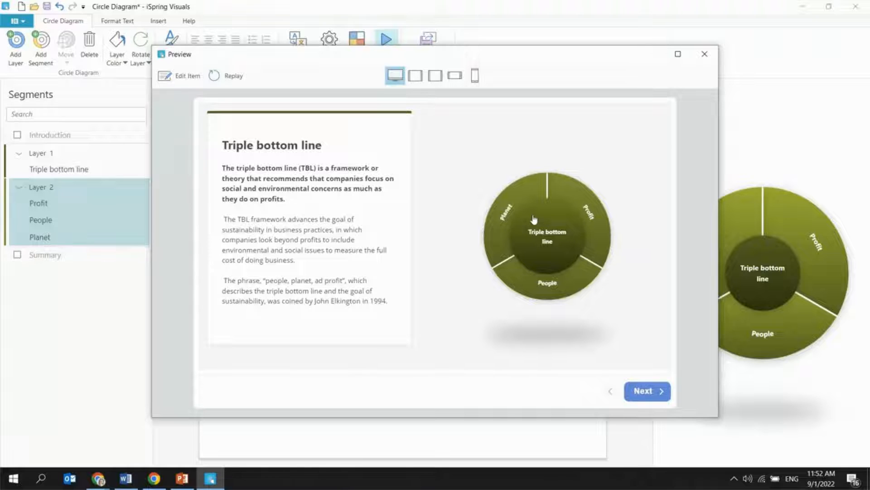
{"action": "left_click", "coordinate": [647, 392]}
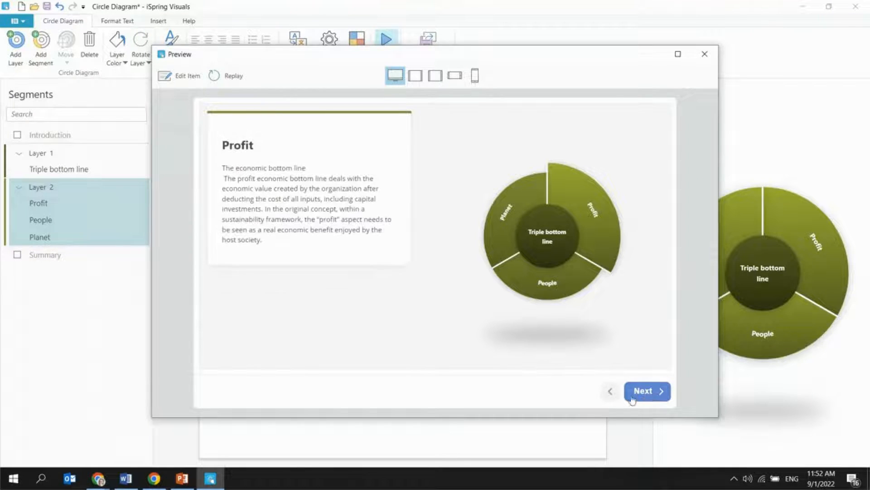
{"action": "left_click", "coordinate": [502, 211]}
{"action": "left_click", "coordinate": [550, 239]}
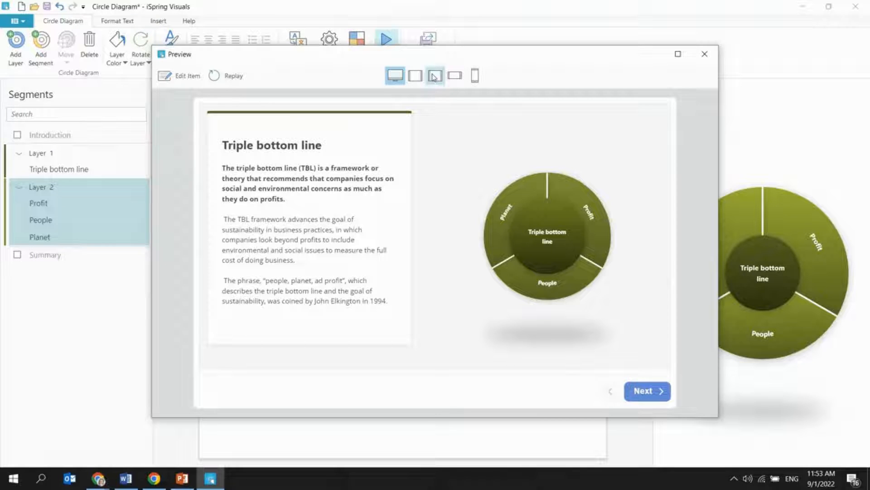
{"action": "key", "text": "Escape"}
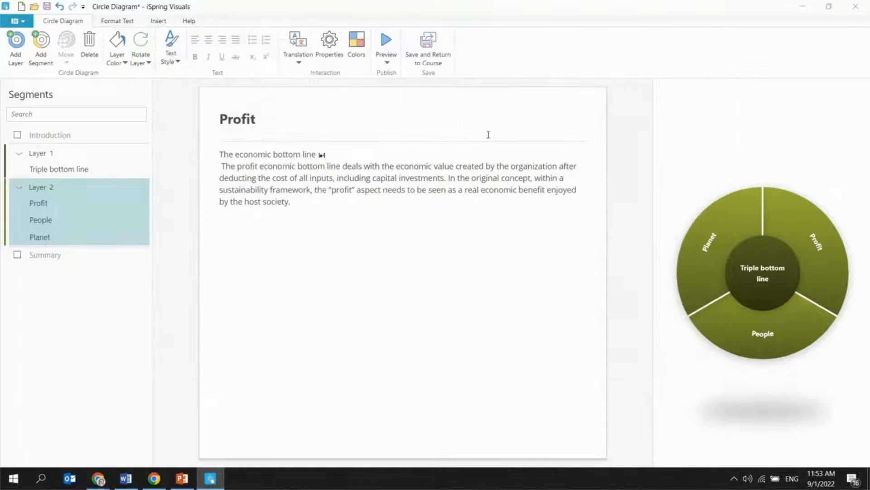
{"action": "left_click", "coordinate": [431, 49]}
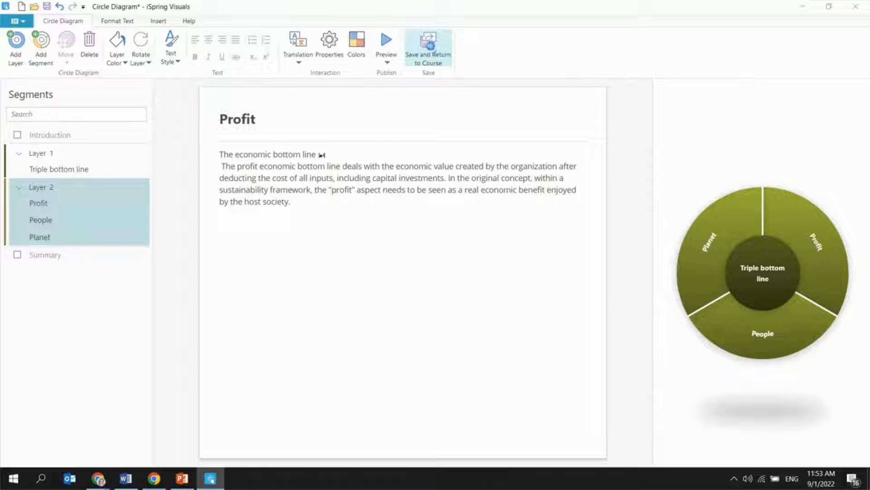
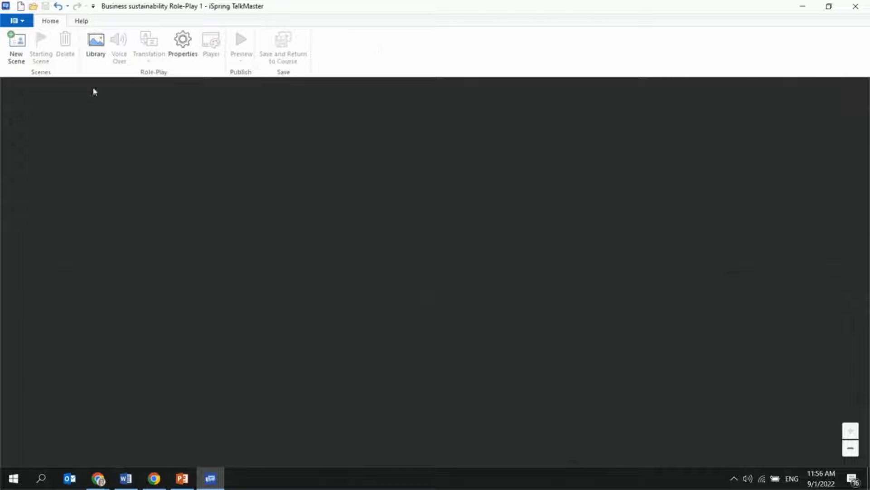
In iSpring TalkMaster, add a new scene to the Business sustainability role-play and set its character emotion to the orange frowning face
{"action": "left_click", "coordinate": [20, 54]}
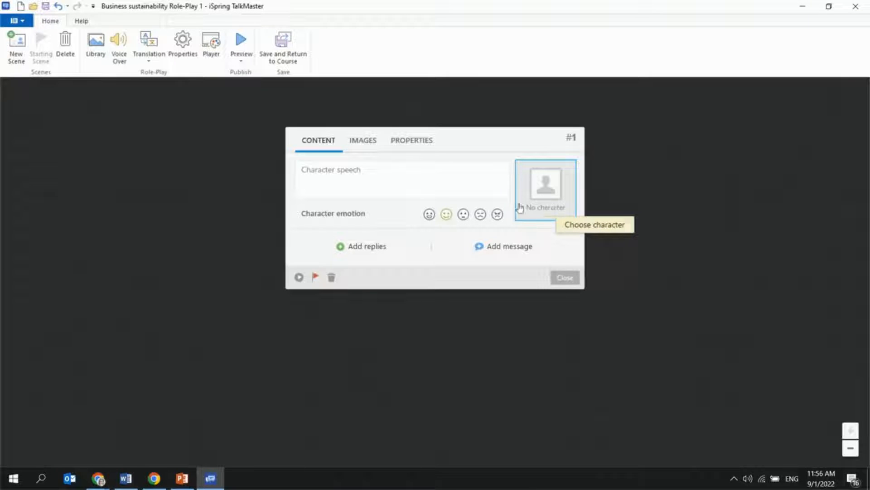
{"action": "left_click", "coordinate": [480, 216]}
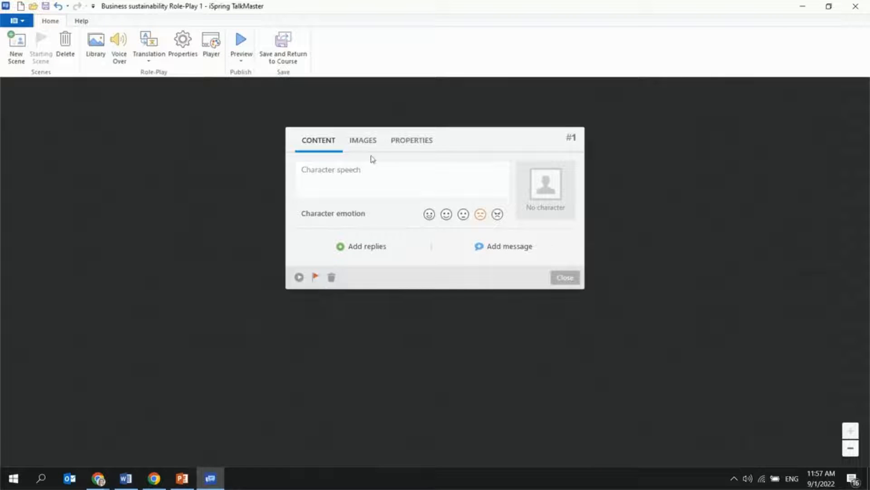
Examine the built-in characters available for scene #1 and the scene's color and points properties
{"action": "left_click", "coordinate": [366, 142]}
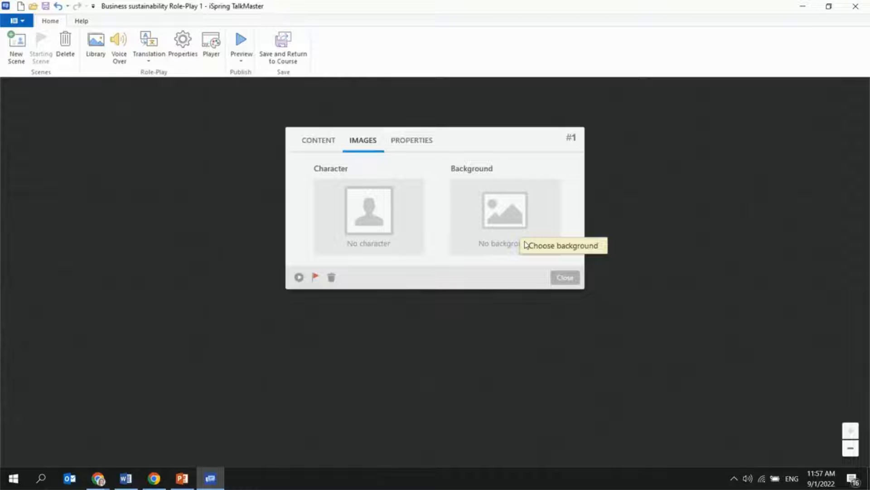
{"action": "left_click", "coordinate": [364, 221]}
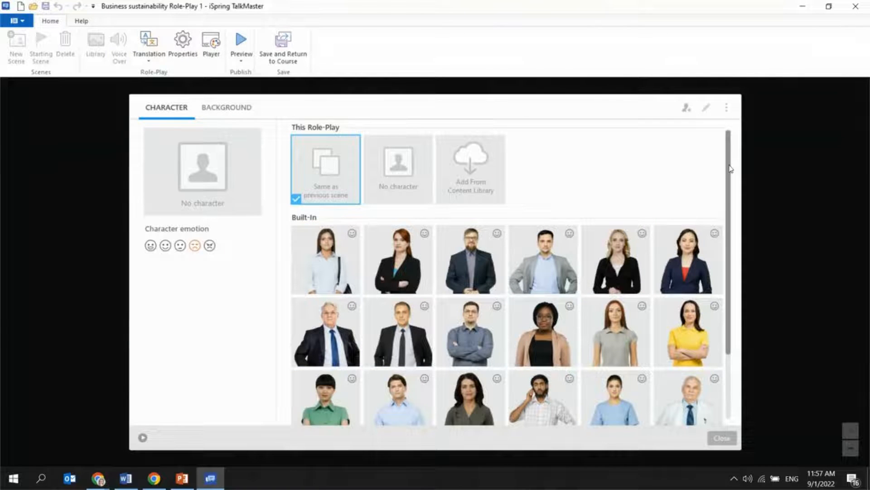
{"action": "scroll", "coordinate": [729, 169], "scroll_direction": "down", "scroll_amount": 1}
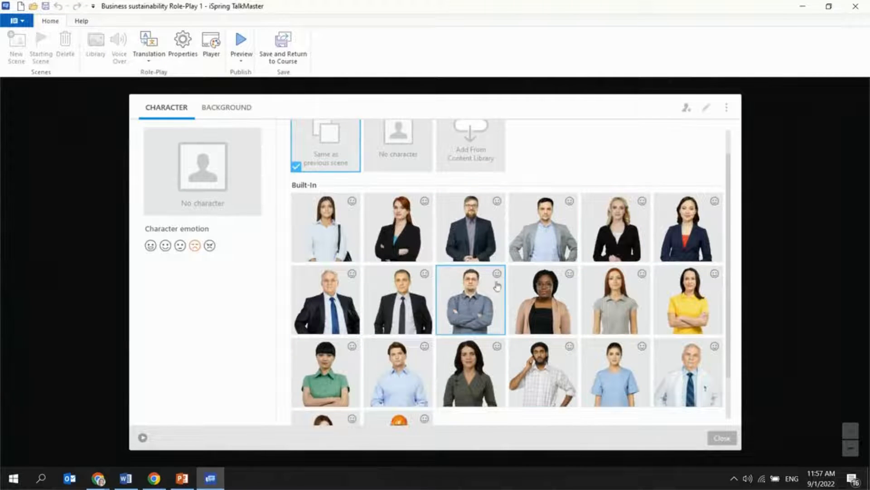
{"action": "left_click_drag", "start_coordinate": [728, 174], "coordinate": [734, 117]}
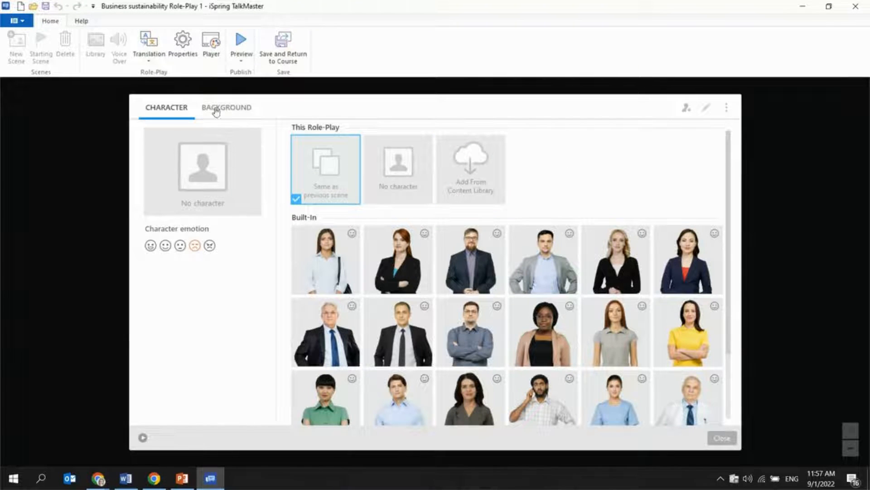
{"action": "left_click", "coordinate": [722, 438]}
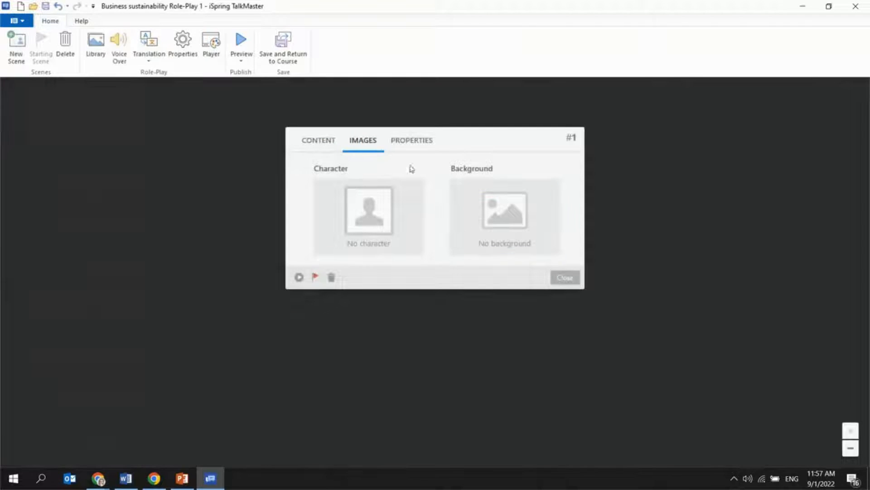
{"action": "left_click", "coordinate": [411, 141]}
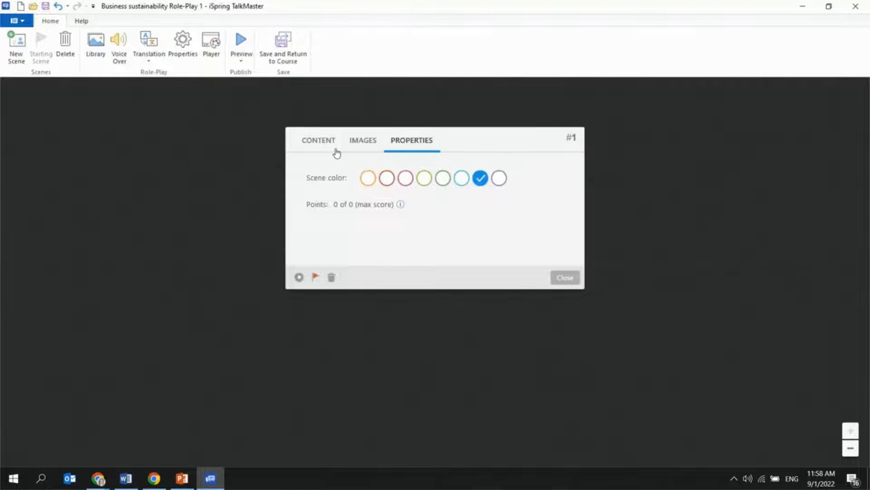
Insert the illustrated dark-haired woman in a burgundy dress from the Content Library as scene #1's character
{"action": "left_click", "coordinate": [367, 146]}
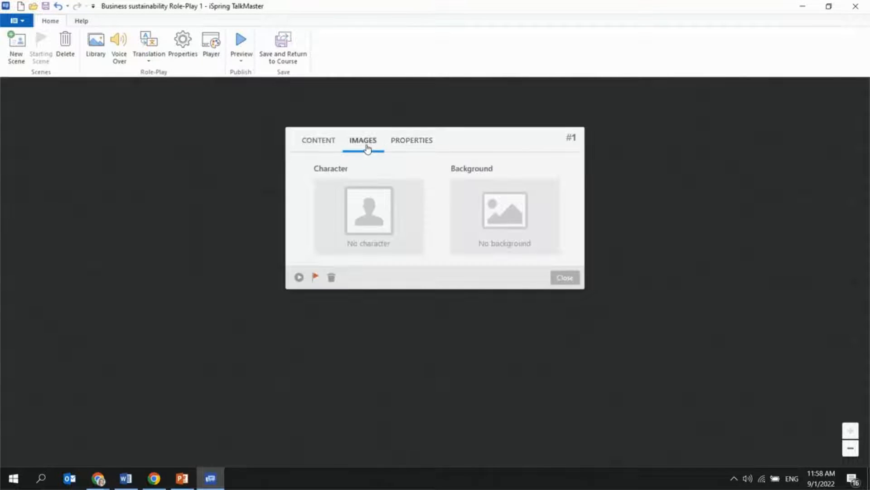
{"action": "left_click", "coordinate": [358, 224]}
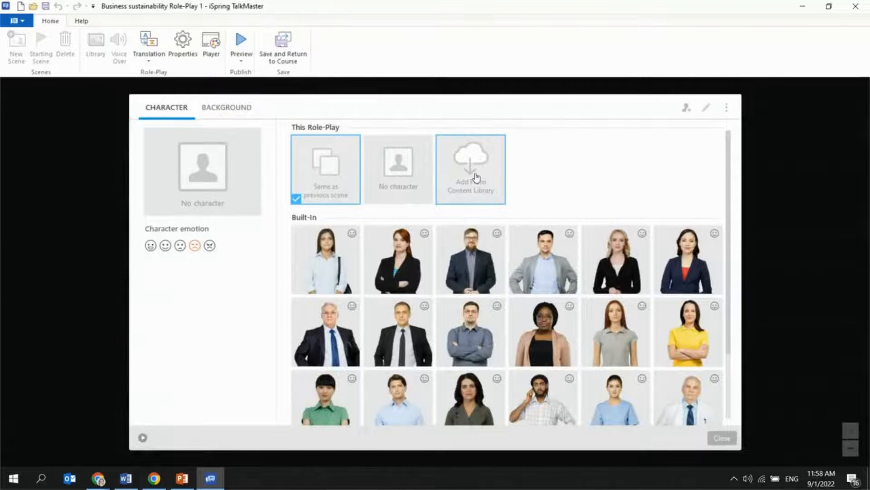
{"action": "left_click", "coordinate": [456, 169]}
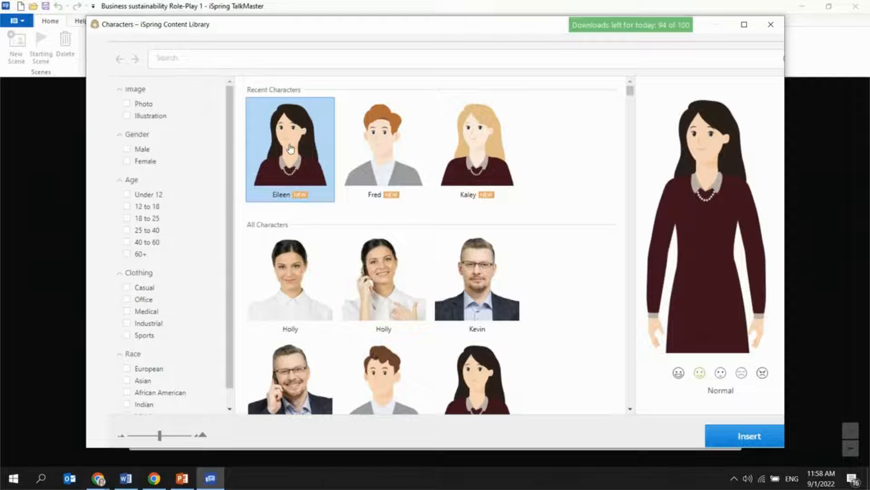
{"action": "left_click", "coordinate": [745, 436]}
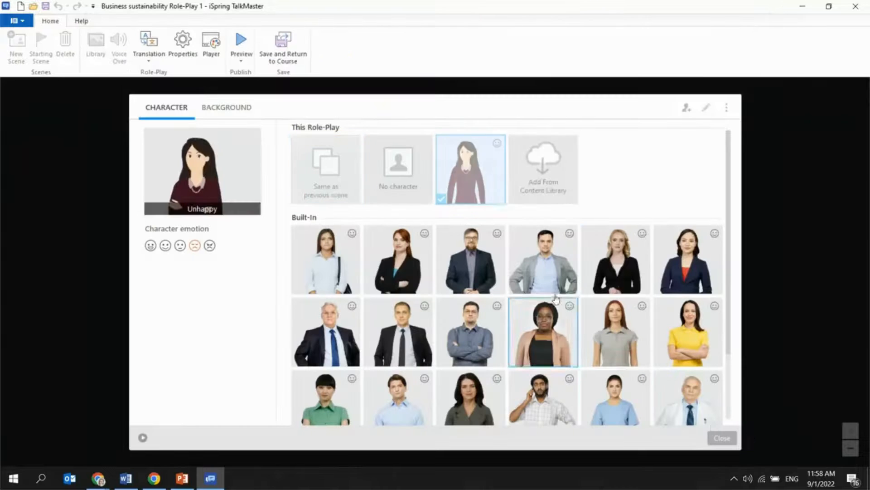
Filter the Content Library backgrounds to Illustration and insert the office Building as scene #1's background
{"action": "left_click", "coordinate": [230, 111]}
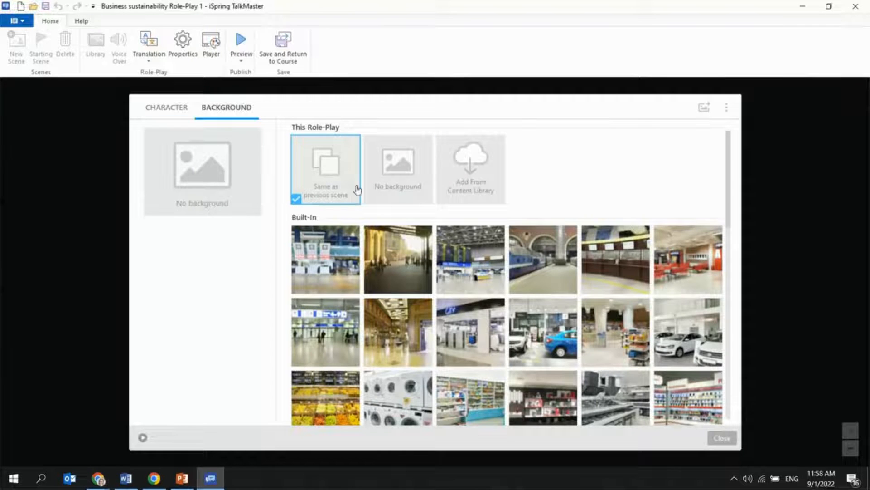
{"action": "left_click", "coordinate": [476, 172]}
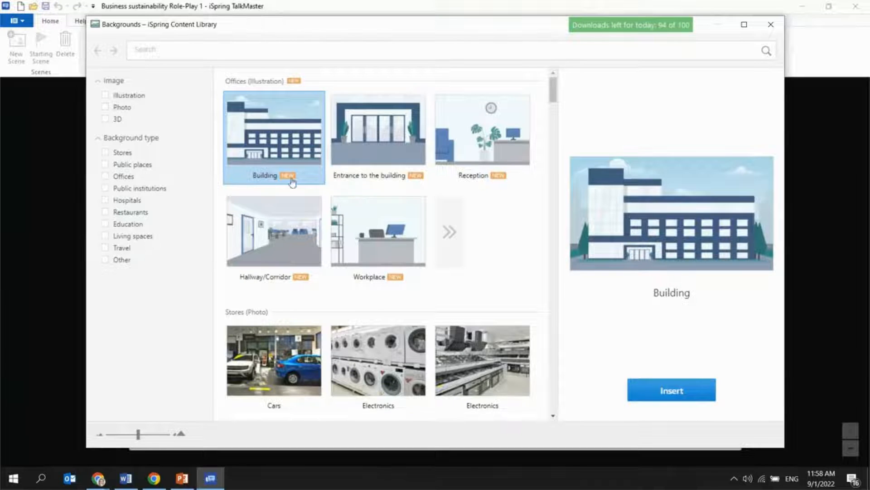
{"action": "left_click", "coordinate": [133, 99]}
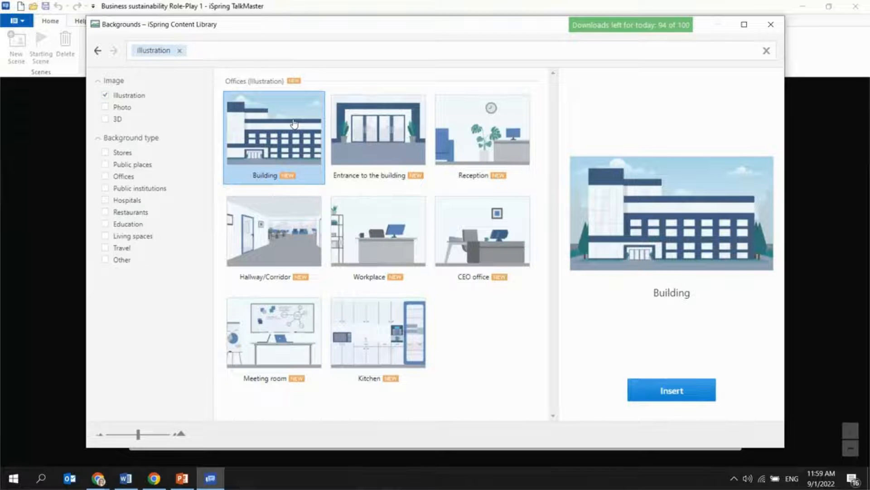
{"action": "left_click", "coordinate": [663, 391]}
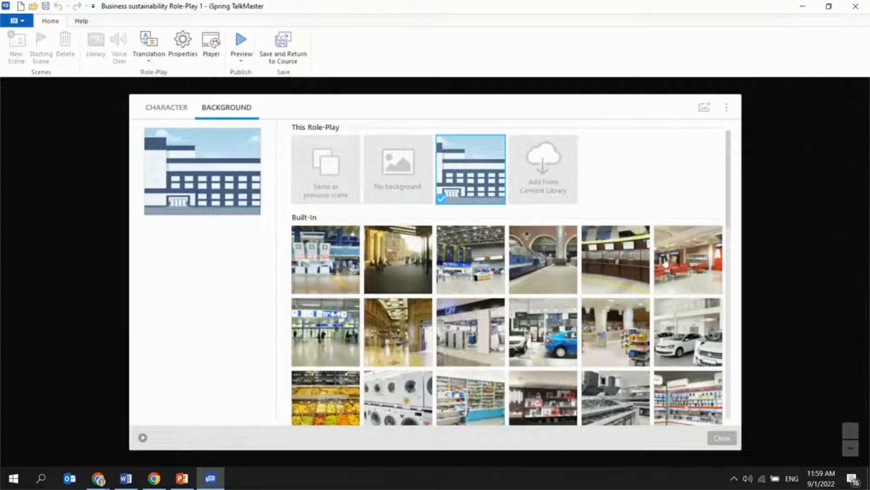
{"action": "left_click", "coordinate": [723, 437]}
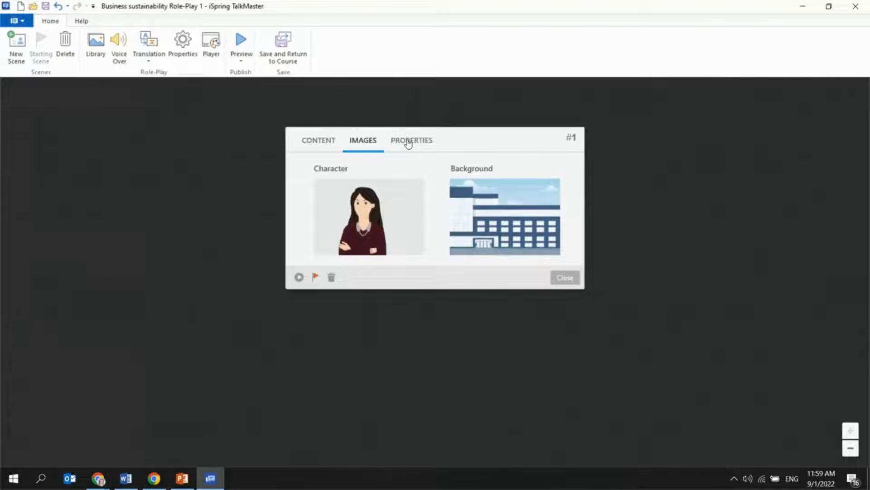
Add a message to scene #1 with the Scene #1 greeting from the Word script, ending with 'Click "Start" if you are ready to begin'
{"action": "left_click", "coordinate": [323, 149]}
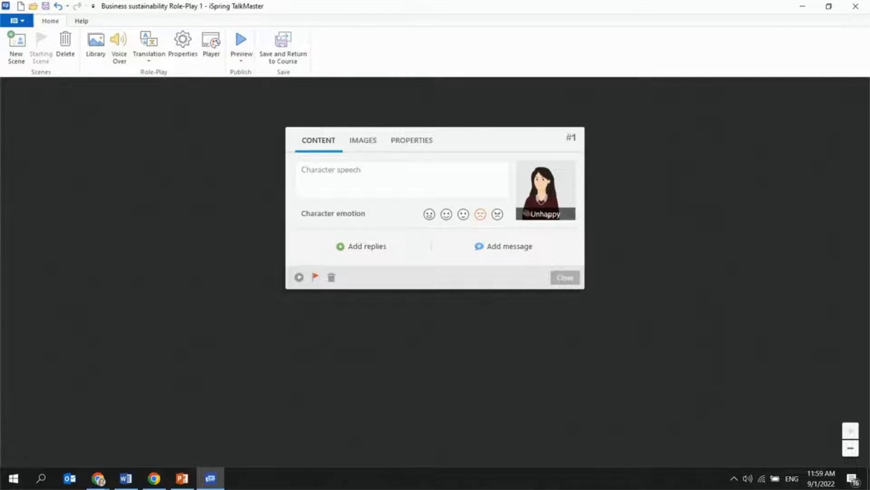
{"action": "left_click_drag", "start_coordinate": [869, 107], "coordinate": [448, 51]}
{"action": "scroll", "coordinate": [454, 184], "scroll_direction": "down", "scroll_amount": 5}
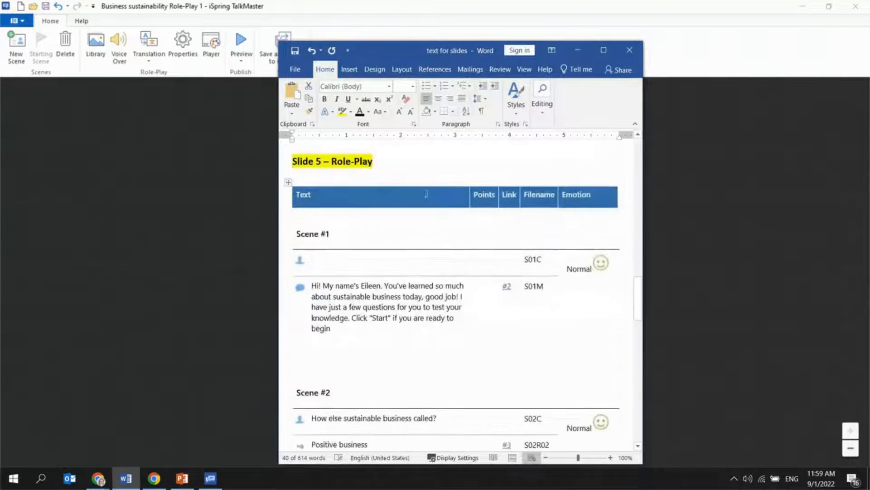
{"action": "scroll", "coordinate": [415, 323], "scroll_direction": "down", "scroll_amount": 1}
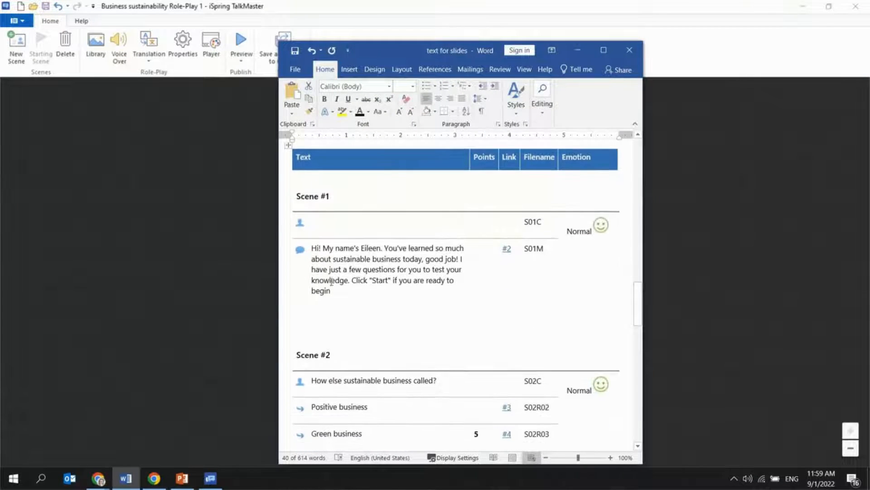
{"action": "left_click", "coordinate": [341, 223]}
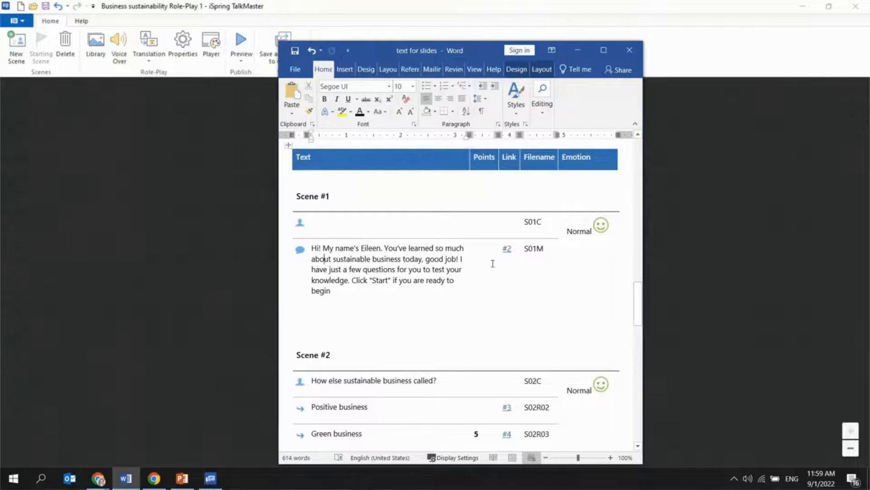
{"action": "scroll", "coordinate": [493, 263], "scroll_direction": "down", "scroll_amount": 3}
{"action": "scroll", "coordinate": [591, 270], "scroll_direction": "up", "scroll_amount": 2}
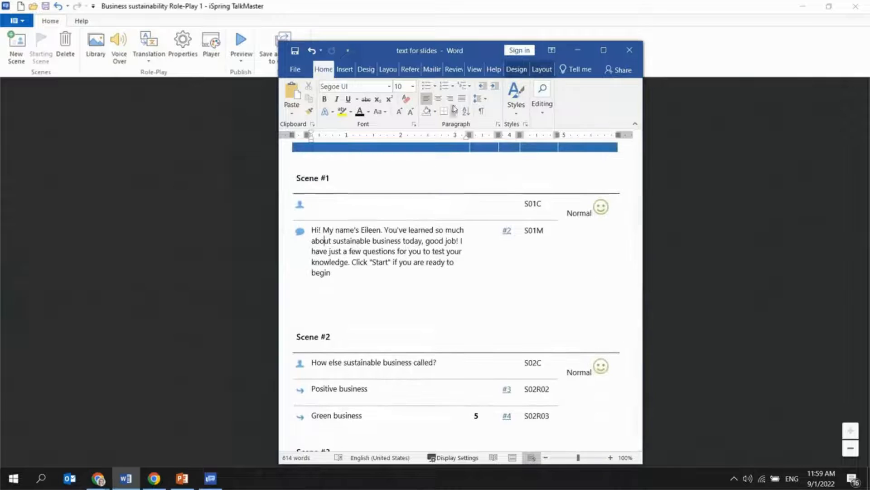
{"action": "left_click_drag", "start_coordinate": [382, 56], "coordinate": [869, 65]}
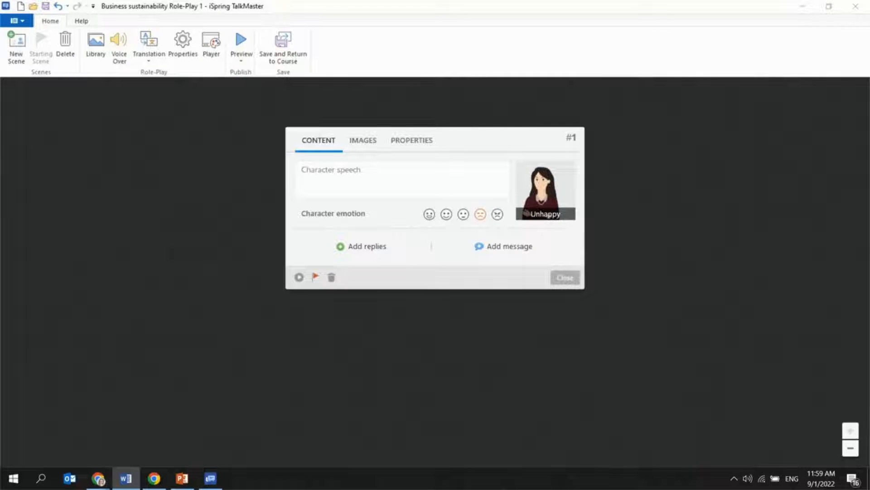
{"action": "left_click", "coordinate": [526, 247]}
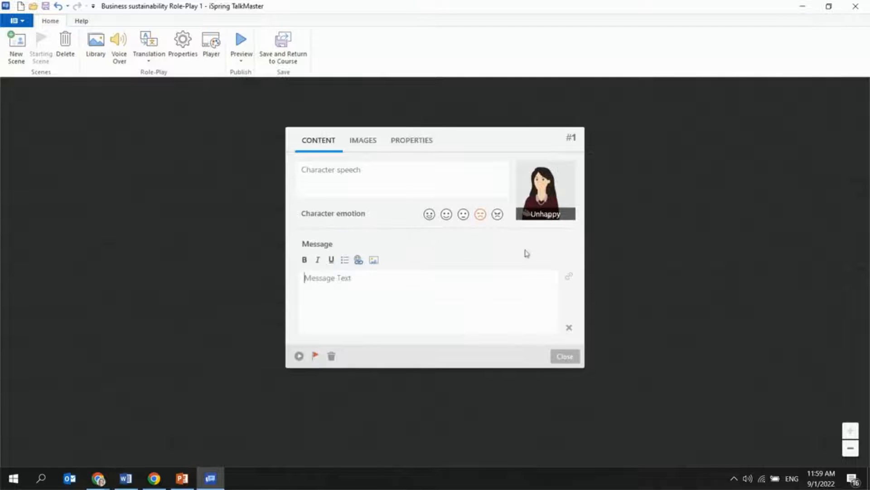
{"action": "type", "text": "Hi! My name's Eileen. You've learned so much about sustainable business today, good job! I have just a few questions for you to test your knowledge. Click \"Start\" if you are ready to begin"}
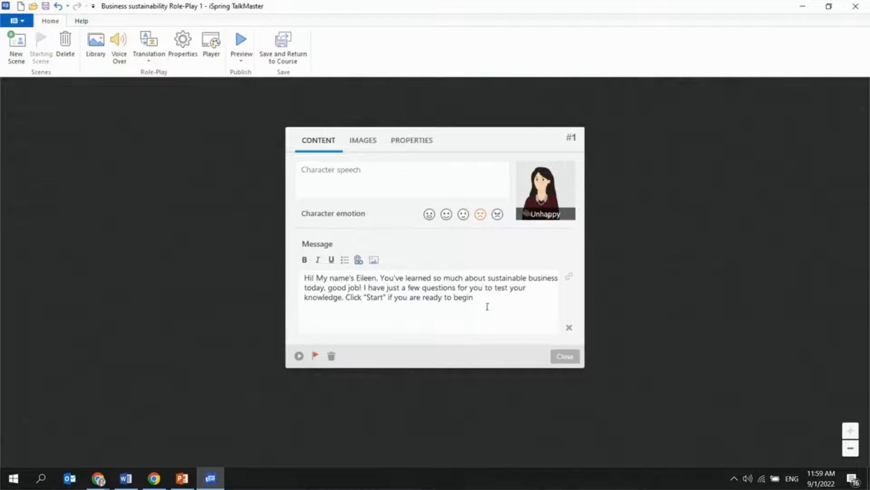
Set scene #1's character emotion to Normal and its scene color to olive green
{"action": "left_click", "coordinate": [446, 215]}
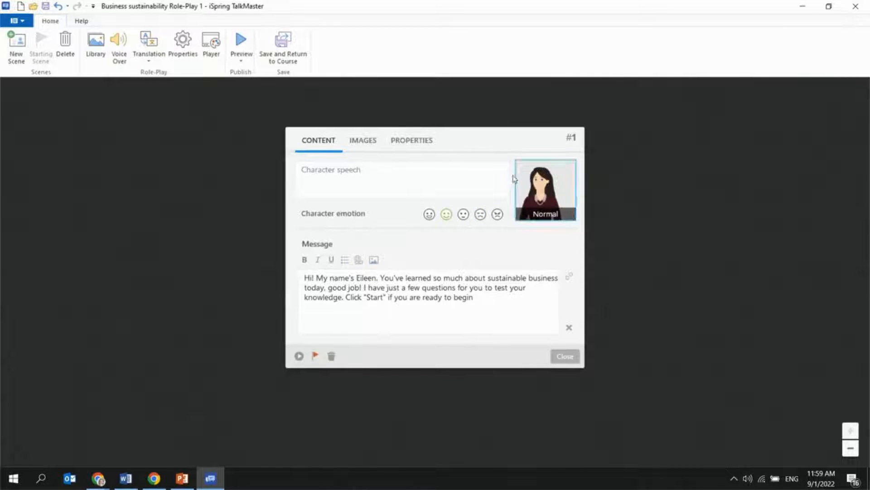
{"action": "left_click", "coordinate": [420, 143]}
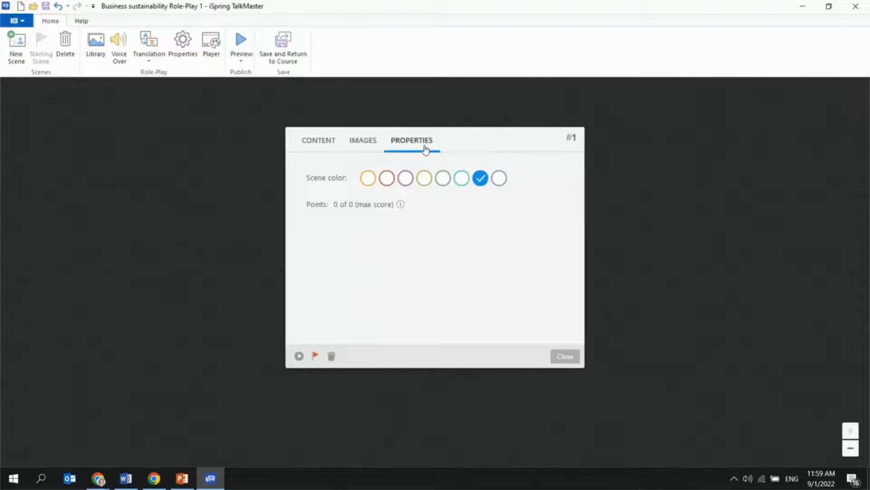
{"action": "left_click", "coordinate": [423, 180]}
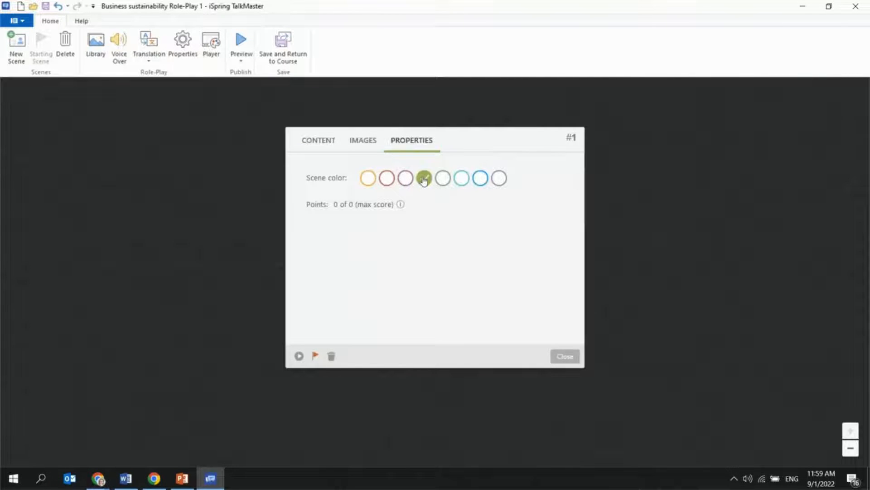
Link scene #1's message to a new scene #2 and enter the character speech "How else sustainable business called?"
{"action": "left_click", "coordinate": [316, 143]}
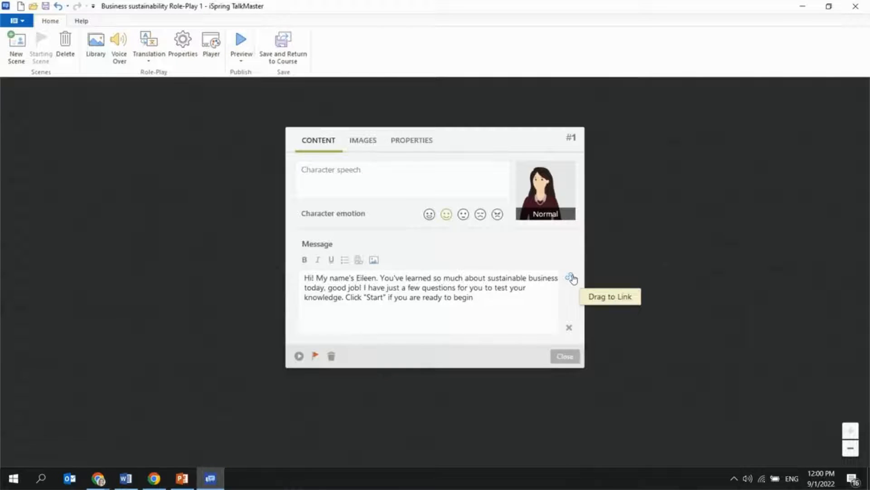
{"action": "left_click_drag", "start_coordinate": [570, 279], "coordinate": [435, 288]}
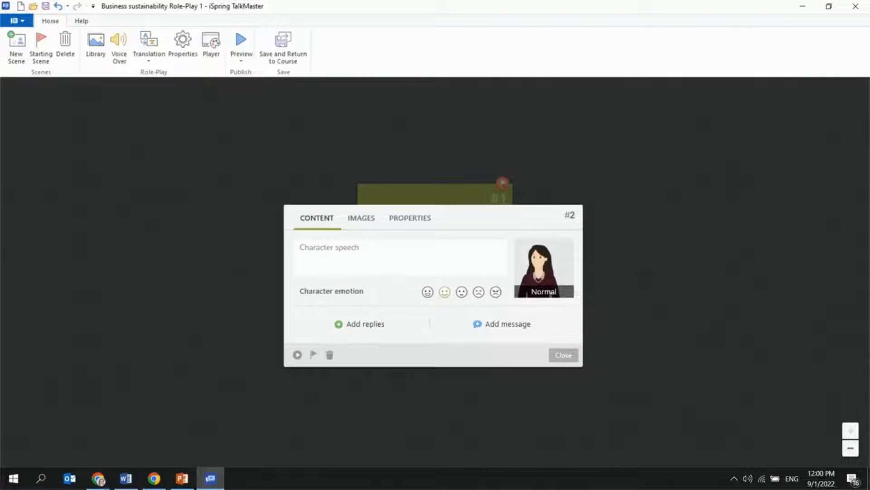
{"action": "key", "text": "alt+Tab"}
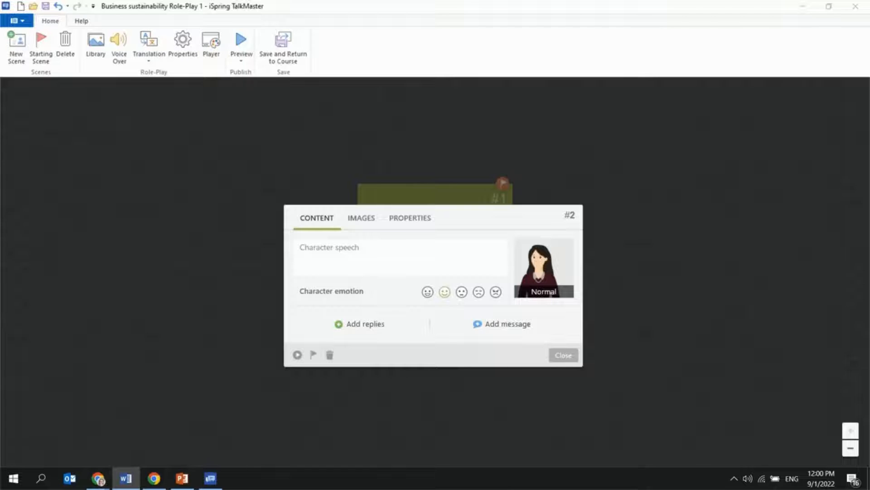
{"action": "left_click", "coordinate": [369, 261]}
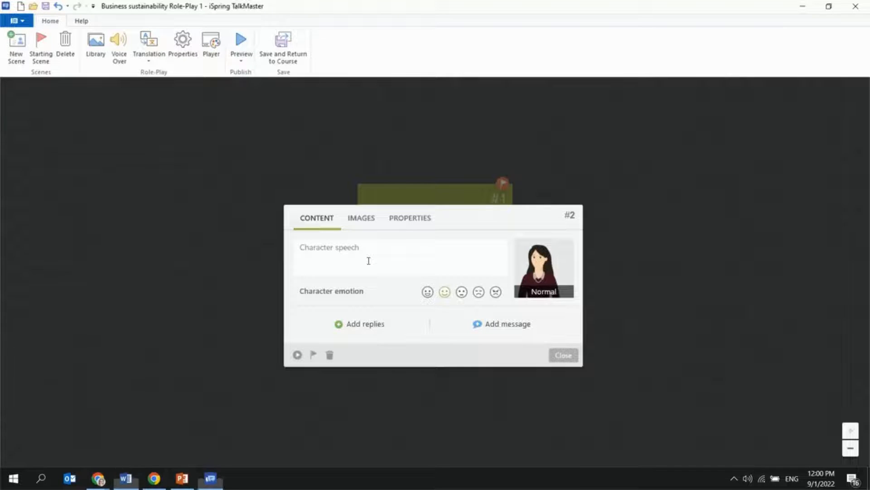
{"action": "type", "text": "How else sustainable business called?"}
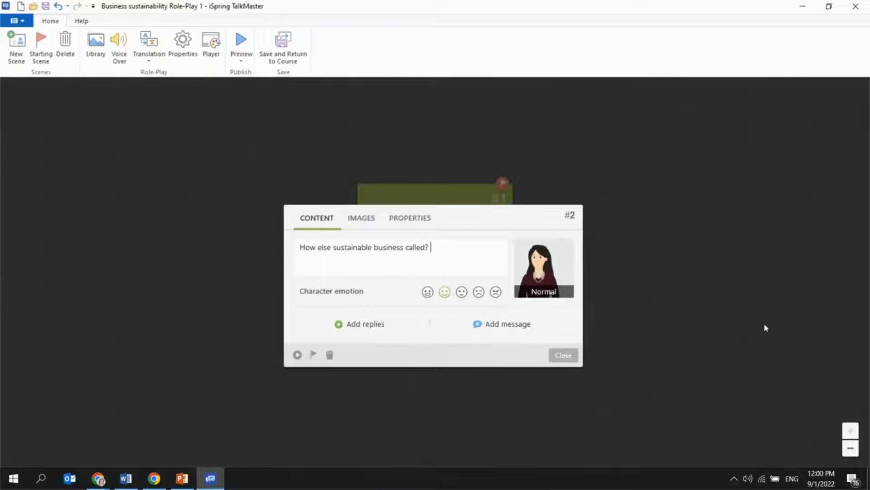
Add the reply option "Positive business" to scene #2
{"action": "key", "text": "alt+Tab"}
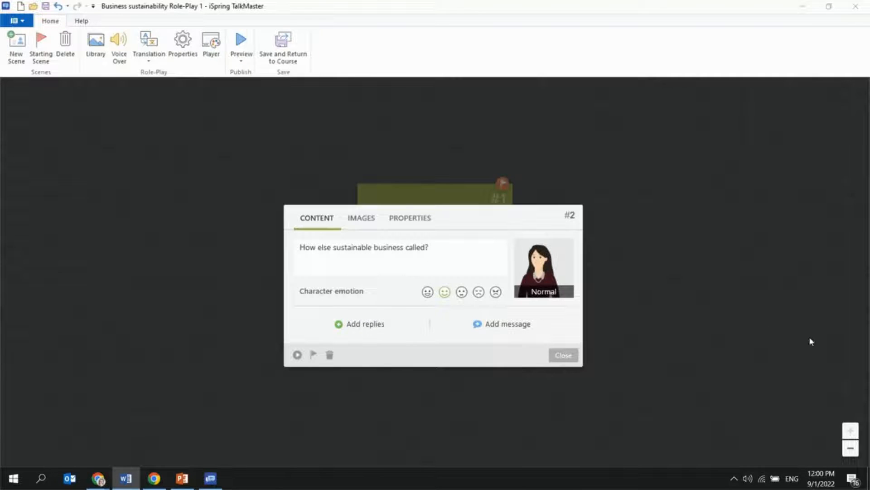
{"action": "left_click", "coordinate": [375, 325]}
{"action": "type", "text": "Positive business"}
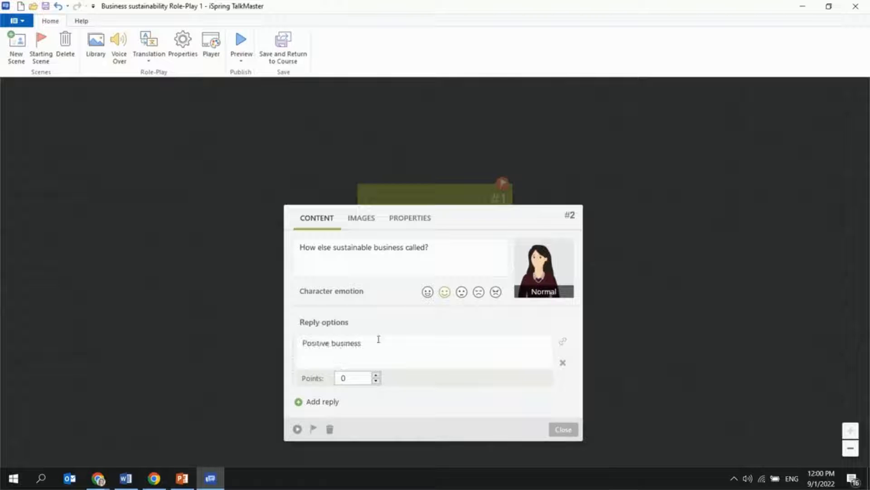
Add the reply option "Green business" to scene #2 and give it 5 points
{"action": "key", "text": "alt+Tab"}
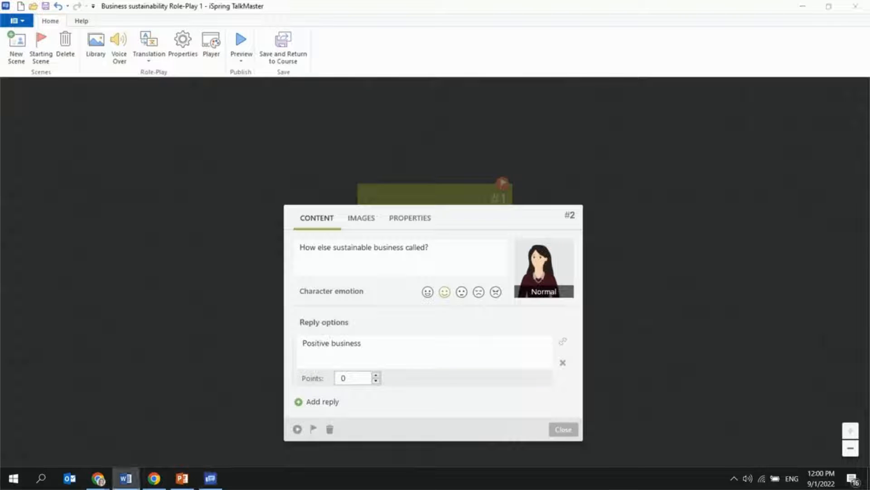
{"action": "left_click", "coordinate": [321, 402]}
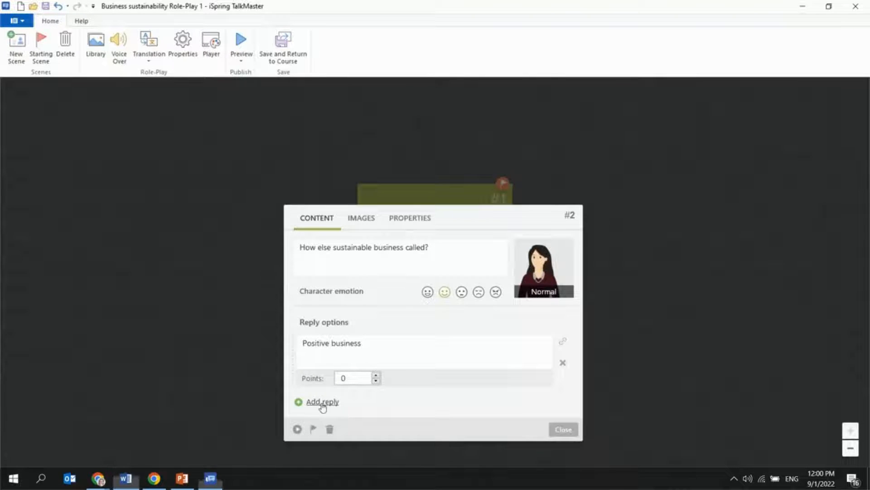
{"action": "left_click", "coordinate": [346, 367]}
{"action": "type", "text": "Green business"}
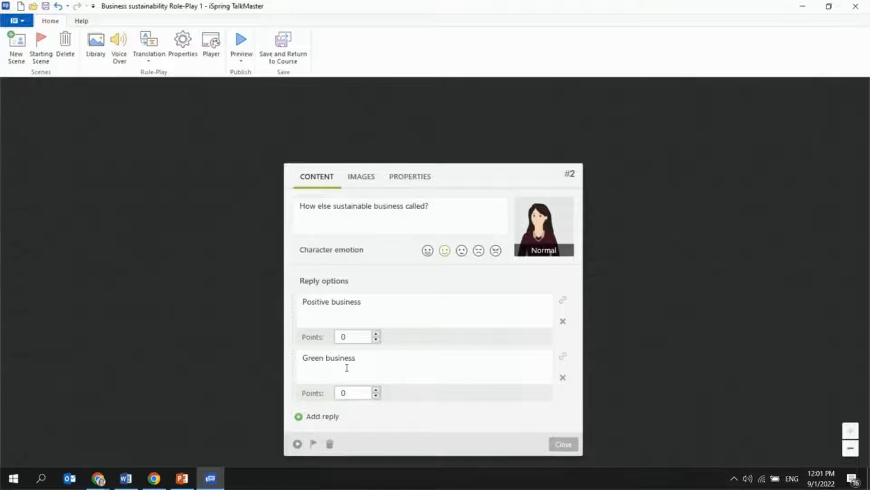
{"action": "left_click", "coordinate": [344, 393]}
{"action": "type", "text": "5"}
Link the "Positive business" reply to a new scene #3 and add the message "Sorry, this is incorrect. You can try again!"
{"action": "left_click_drag", "start_coordinate": [566, 297], "coordinate": [680, 287]}
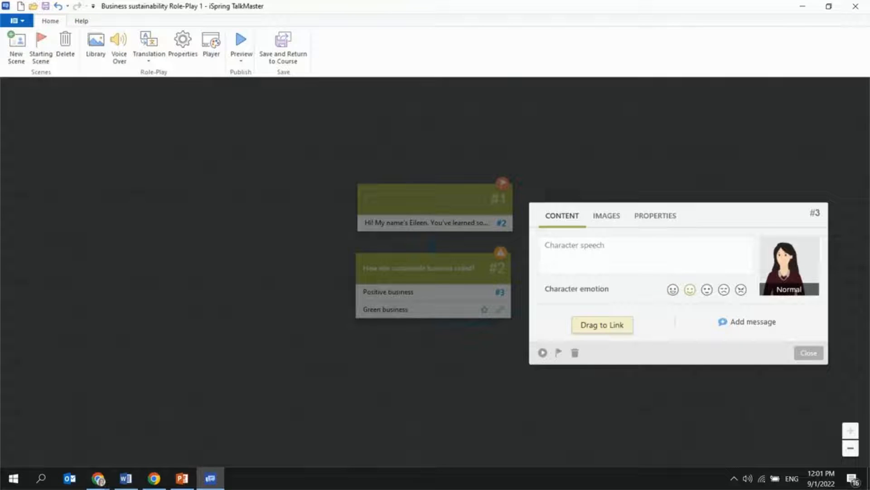
{"action": "key", "text": "alt+Tab"}
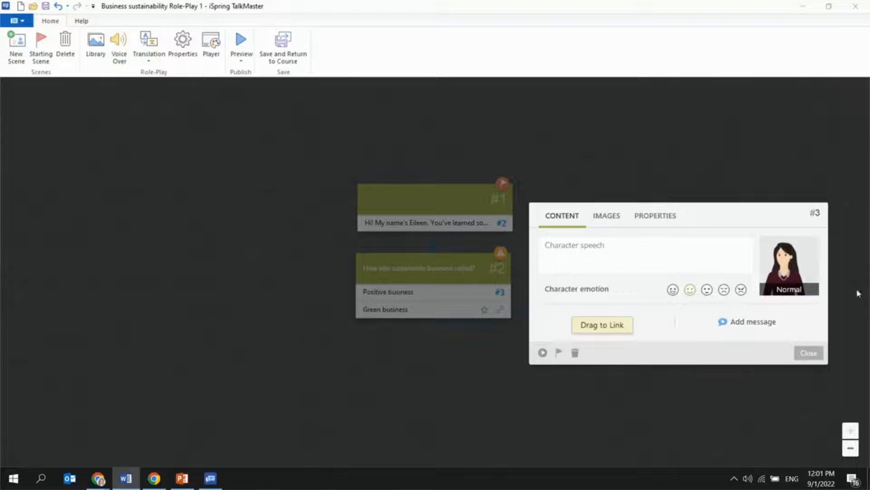
{"action": "left_click", "coordinate": [755, 323]}
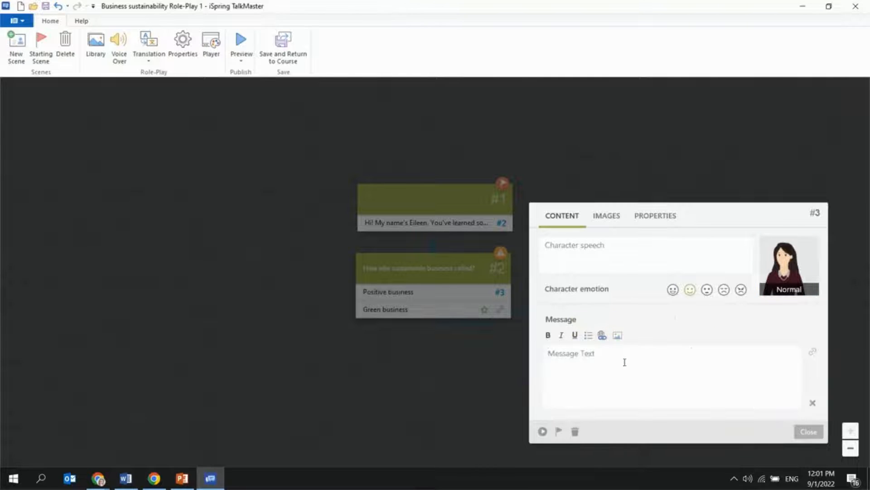
{"action": "type", "text": "Sorry, this is incorrect. You can try again!"}
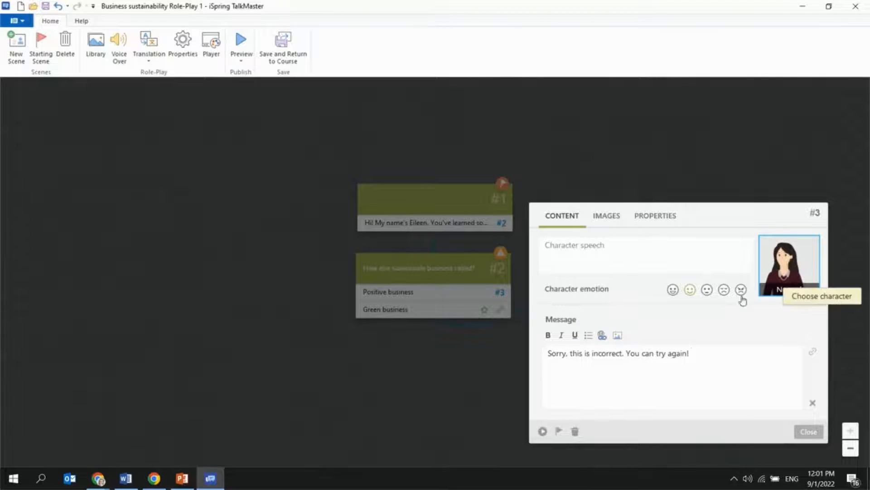
Set scene #3's character emotion to Puzzled and link its message back to scene #2
{"action": "left_click", "coordinate": [710, 296]}
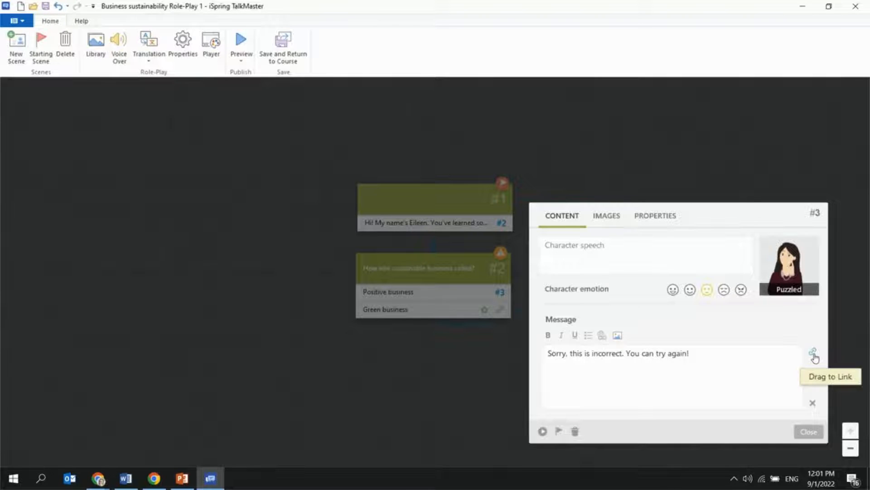
{"action": "left_click_drag", "start_coordinate": [814, 358], "coordinate": [426, 269]}
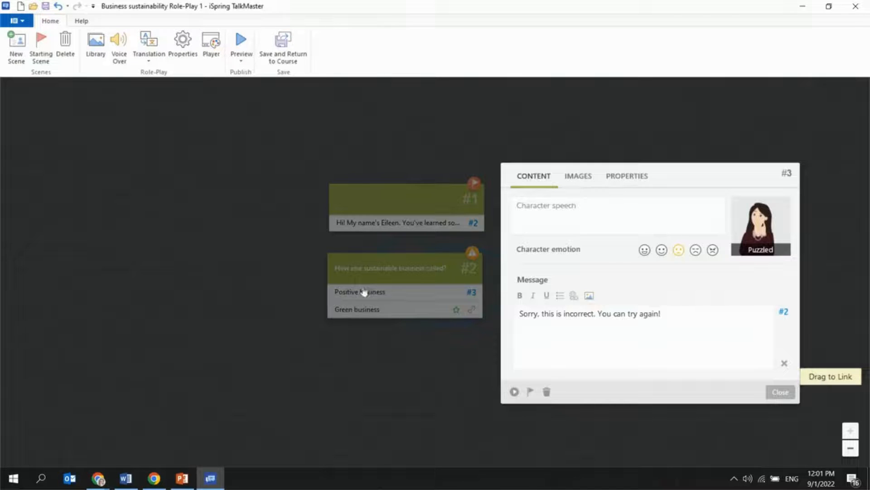
{"action": "left_click", "coordinate": [710, 129]}
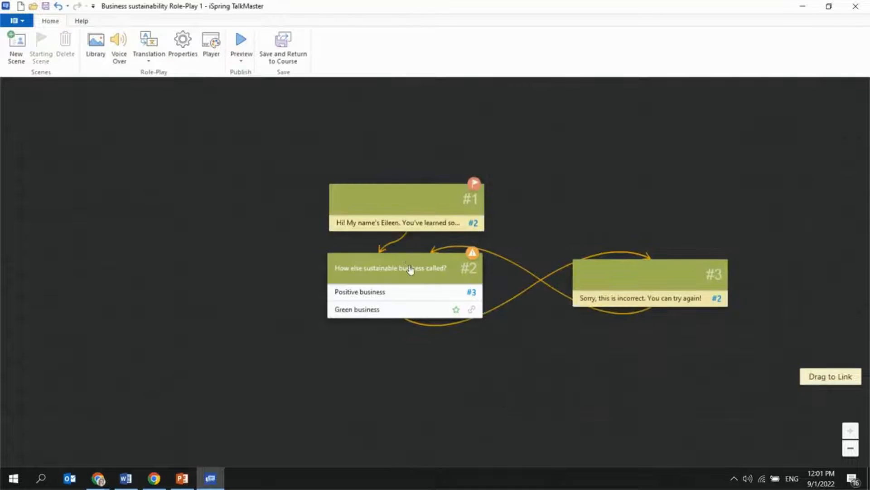
Set scene #3's color to orange and move scenes #3 and #1 slightly to the left on the canvas
{"action": "left_click", "coordinate": [636, 281]}
{"action": "left_click", "coordinate": [610, 175]}
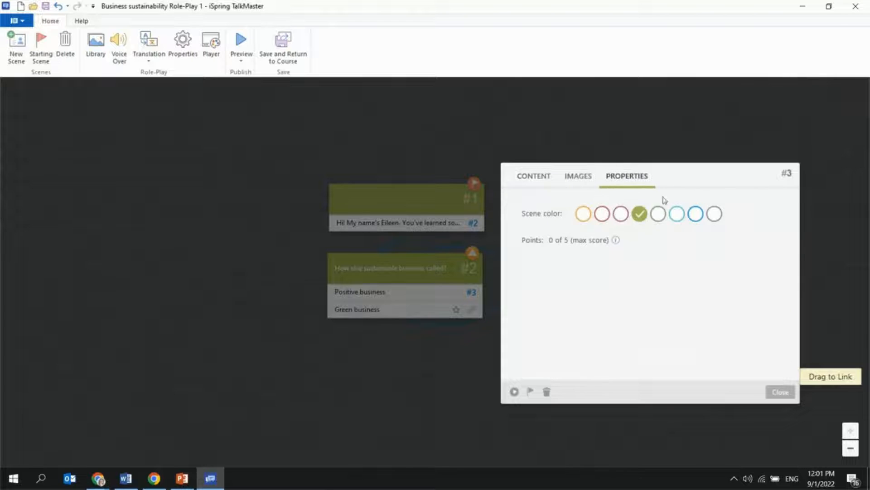
{"action": "left_click", "coordinate": [587, 216]}
{"action": "left_click", "coordinate": [709, 125]}
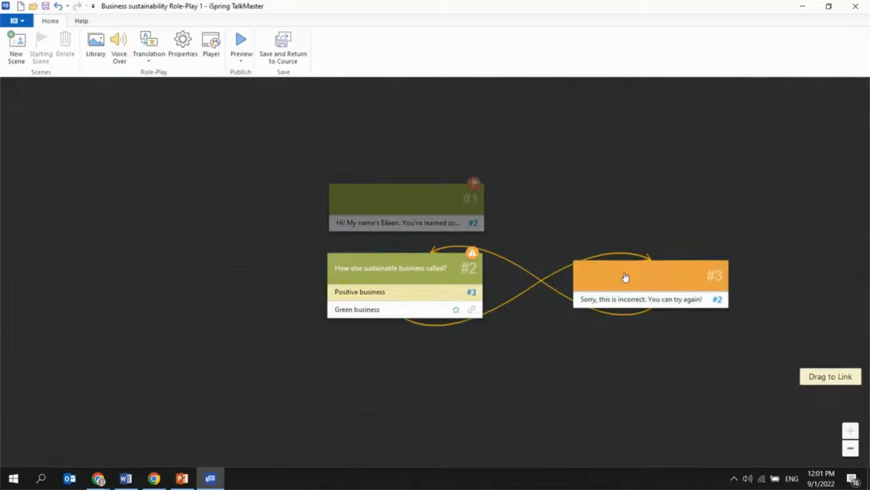
{"action": "left_click_drag", "start_coordinate": [626, 277], "coordinate": [599, 279]}
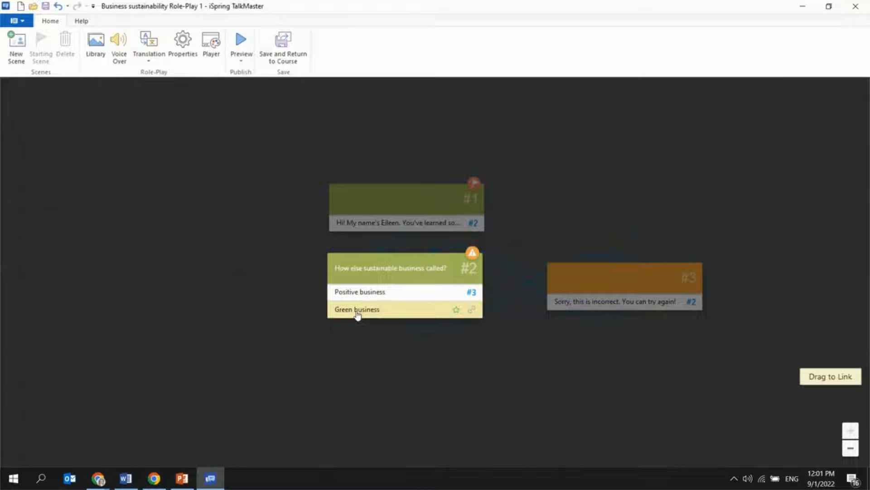
{"action": "left_click_drag", "start_coordinate": [379, 204], "coordinate": [355, 203]}
Link the "Green business" reply to a new scene #4 with the speech "Well done! Which of these is NOT a criterion of a sustainable business?"
{"action": "double_click", "coordinate": [391, 309]}
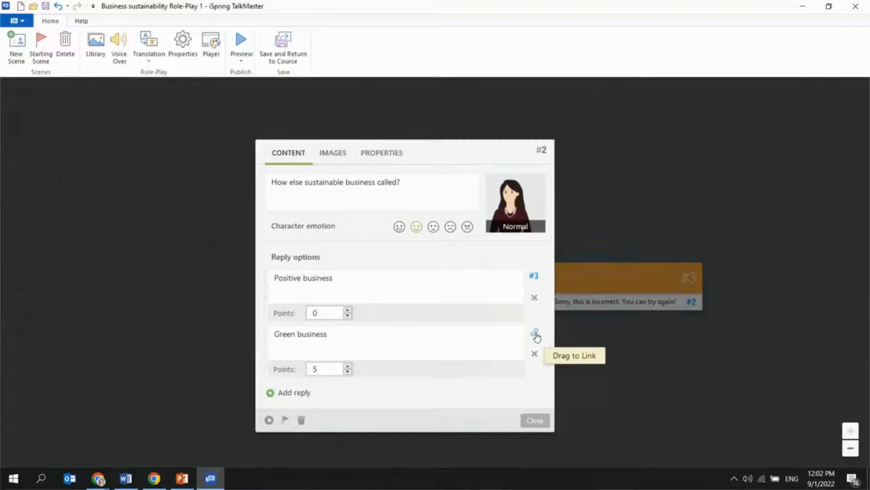
{"action": "left_click_drag", "start_coordinate": [535, 335], "coordinate": [431, 393]}
{"action": "left_click_drag", "start_coordinate": [624, 180], "coordinate": [552, 135]}
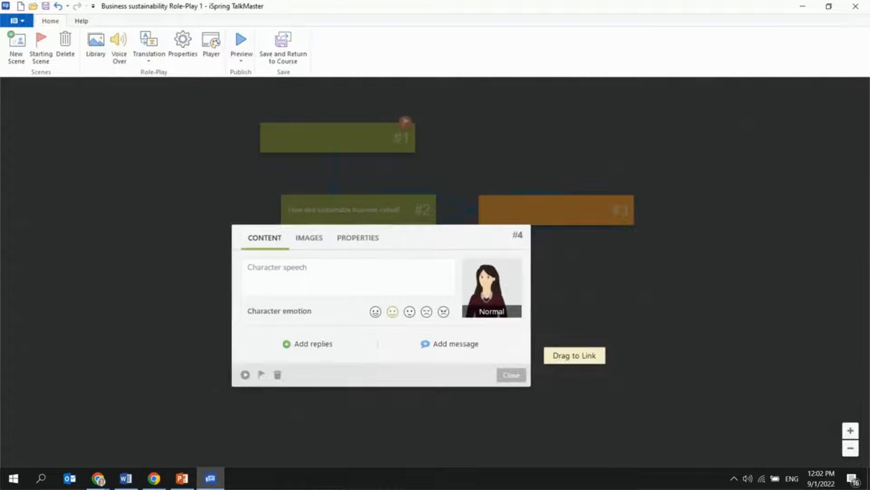
{"action": "key", "text": "alt+Tab"}
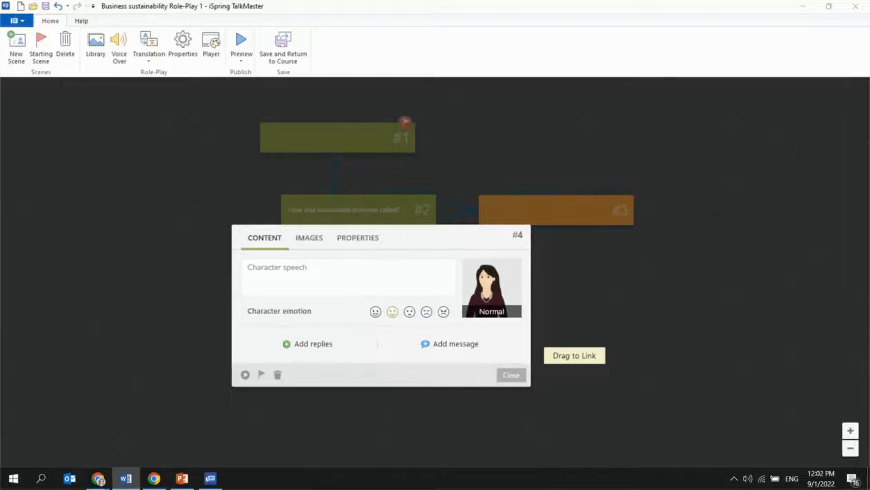
{"action": "left_click", "coordinate": [306, 276]}
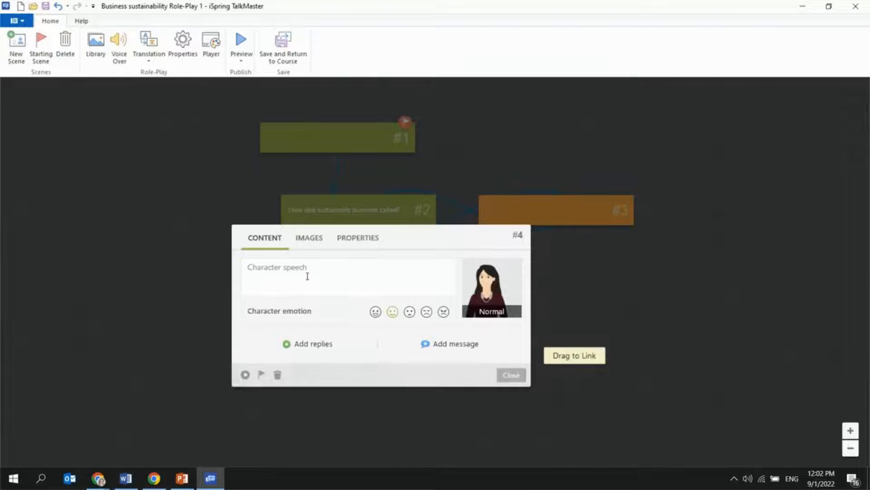
{"action": "type", "text": "Well done! Which of these is NOT a criterion of a sustainable business?"}
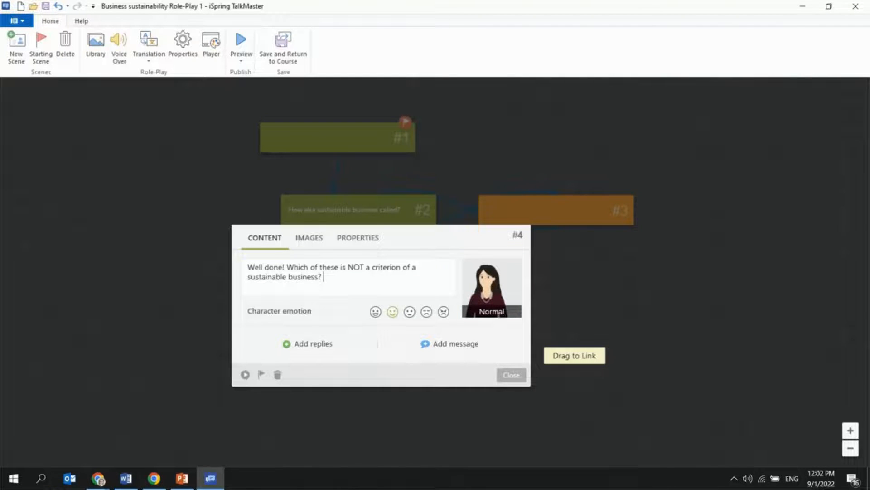
Set scene #4's emotion to Happy and add the reply "It is more profitable than the competition" worth 5 points
{"action": "key", "text": "alt+Tab"}
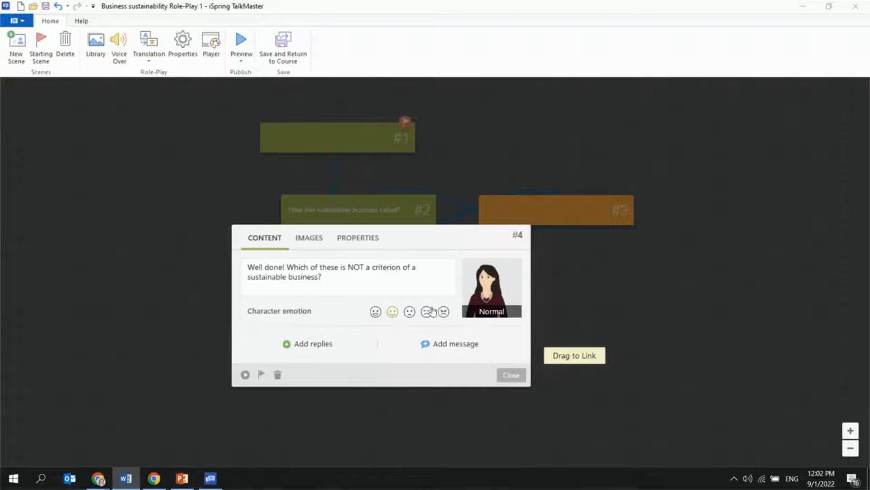
{"action": "left_click", "coordinate": [375, 312]}
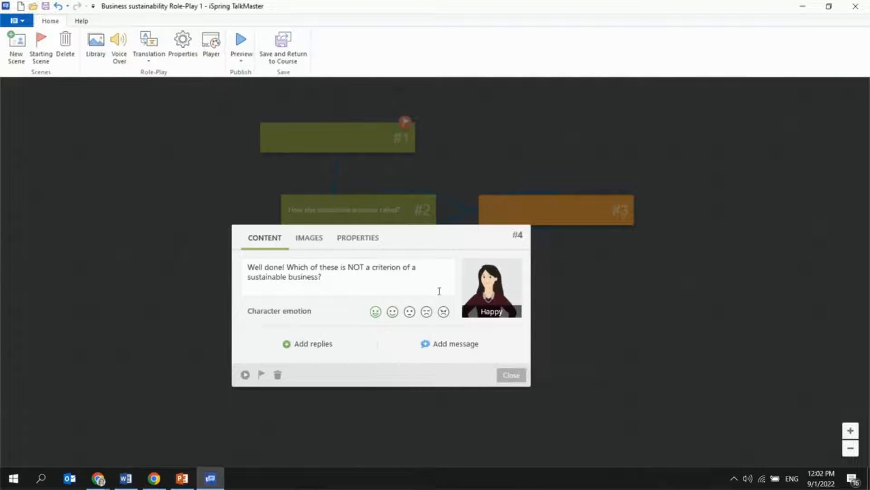
{"action": "key", "text": "alt+Tab"}
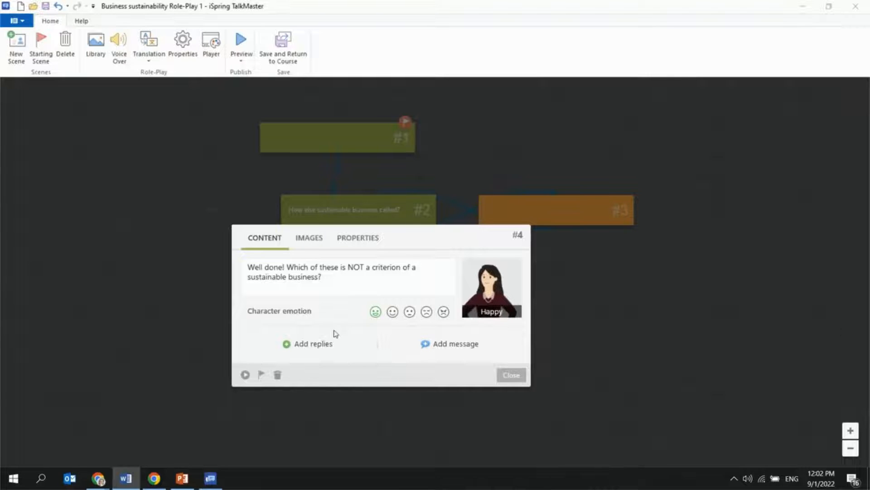
{"action": "left_click", "coordinate": [318, 344]}
{"action": "type", "text": "It is more profitable than the competition"}
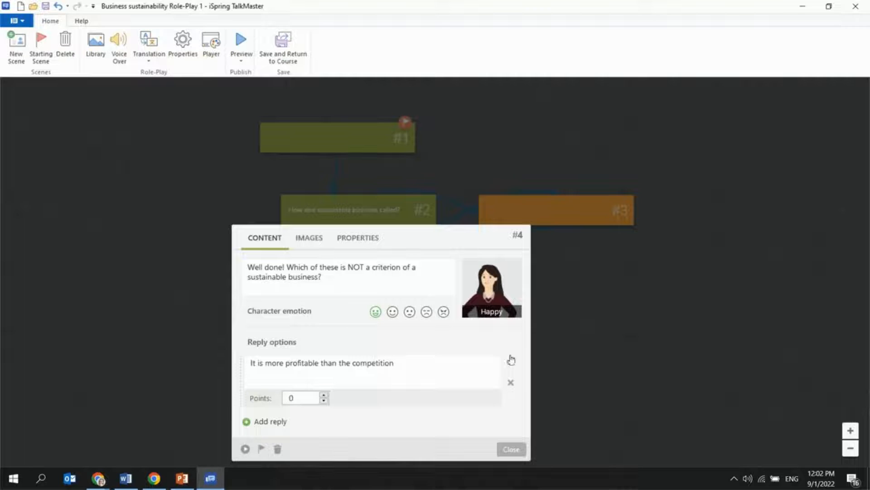
{"action": "double_click", "coordinate": [308, 400]}
{"action": "type", "text": "5"}
Add the reply "It supplies environmentally friendly products, which replaces demand for non-green products" to scene #4
{"action": "key", "text": "alt+Tab"}
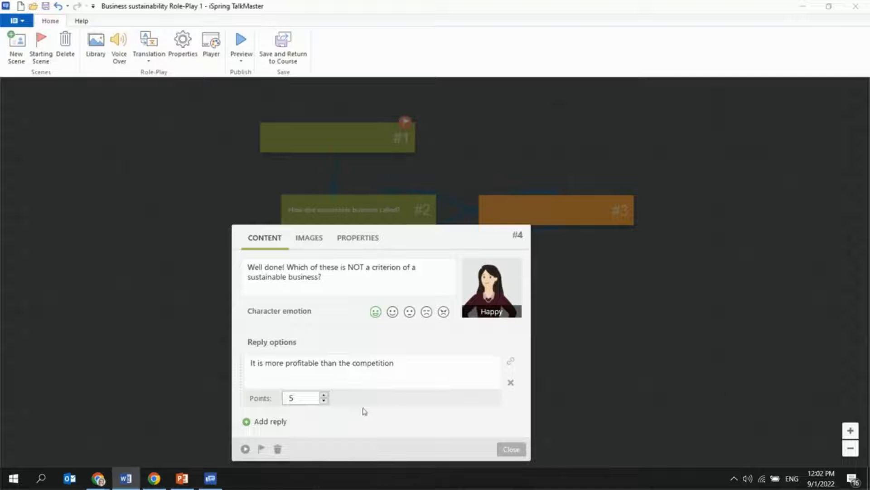
{"action": "left_click", "coordinate": [277, 422]}
{"action": "type", "text": "It supplies environmentally friendly products, which replaces demand for non-green products"}
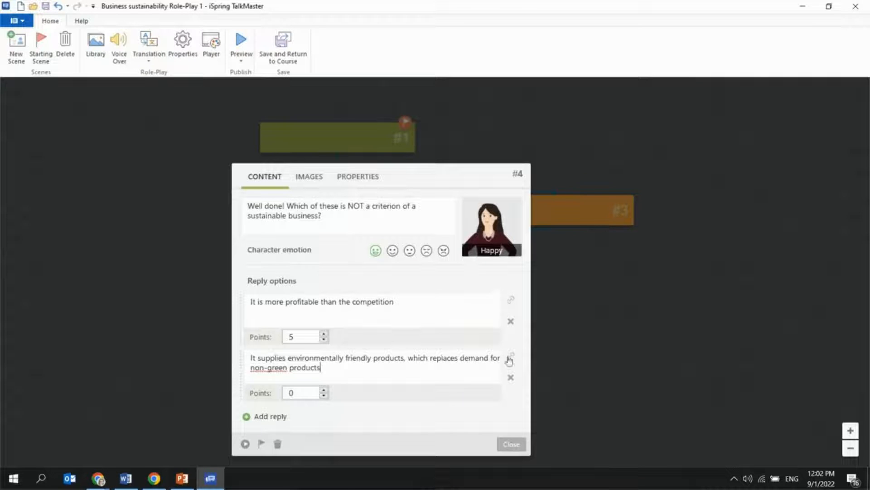
Link the environmentally friendly products reply to a new scene #5 and add the message "Sorry, this is incorrect. You can try again!"
{"action": "left_click_drag", "start_coordinate": [511, 359], "coordinate": [568, 305]}
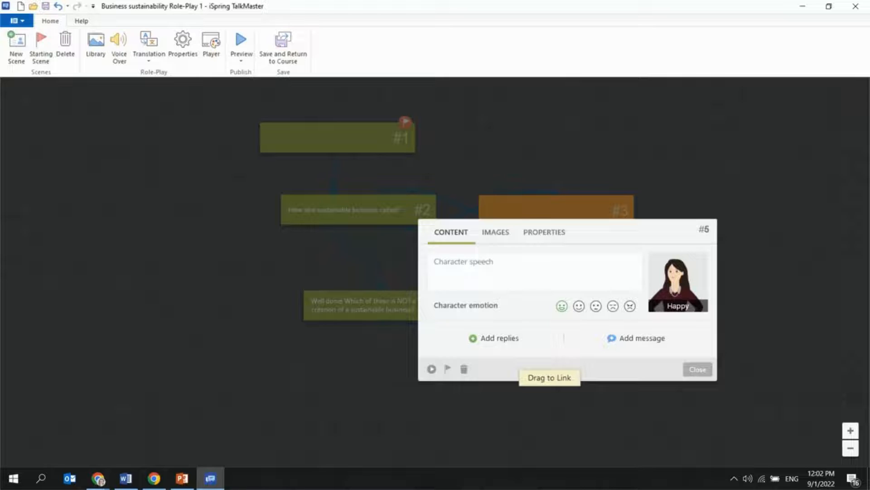
{"action": "key", "text": "alt+Tab"}
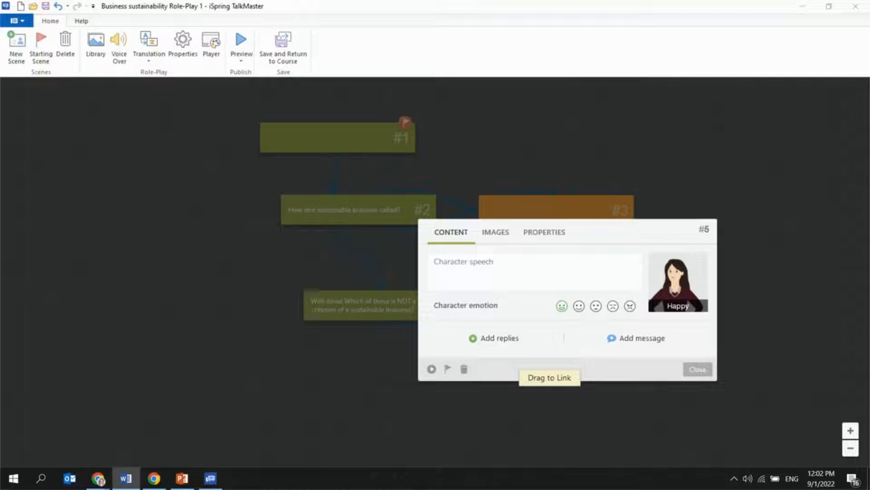
{"action": "left_click", "coordinate": [657, 339]}
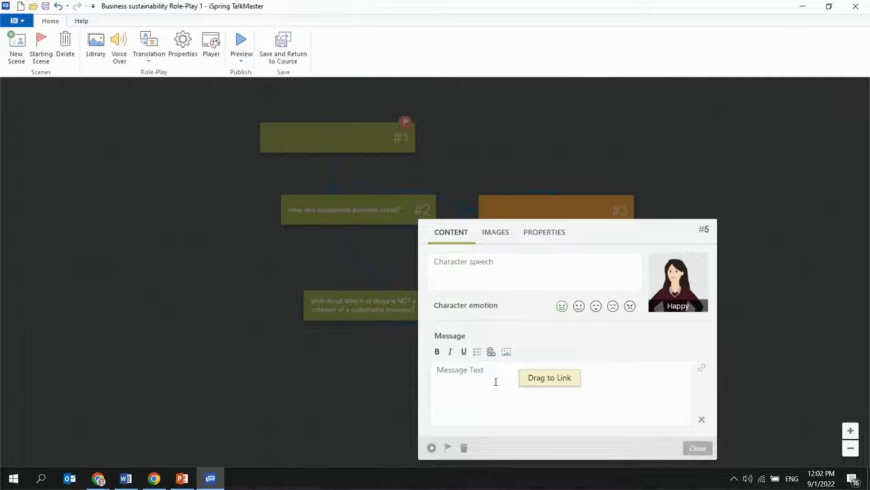
{"action": "type", "text": "Sorry, this is incorrect. You can try again!"}
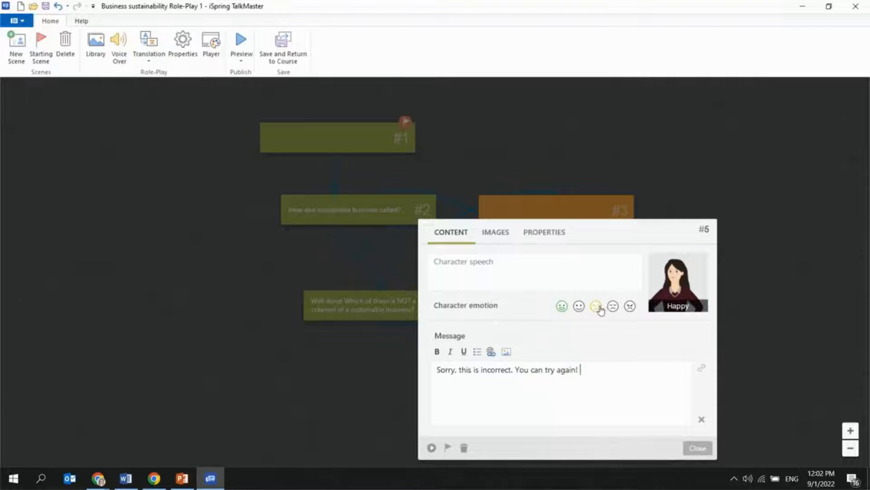
Set scene #5's character emotion to Puzzled and link its message back to scene #4
{"action": "left_click", "coordinate": [597, 307]}
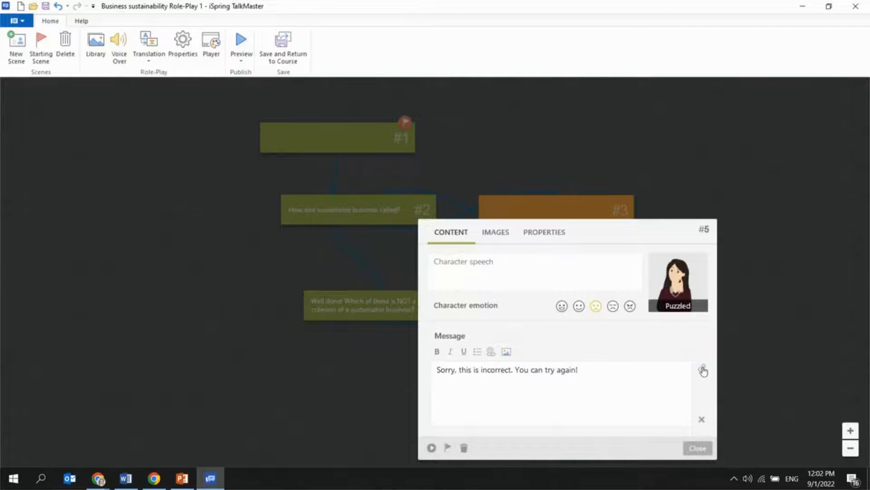
{"action": "left_click_drag", "start_coordinate": [701, 367], "coordinate": [388, 305]}
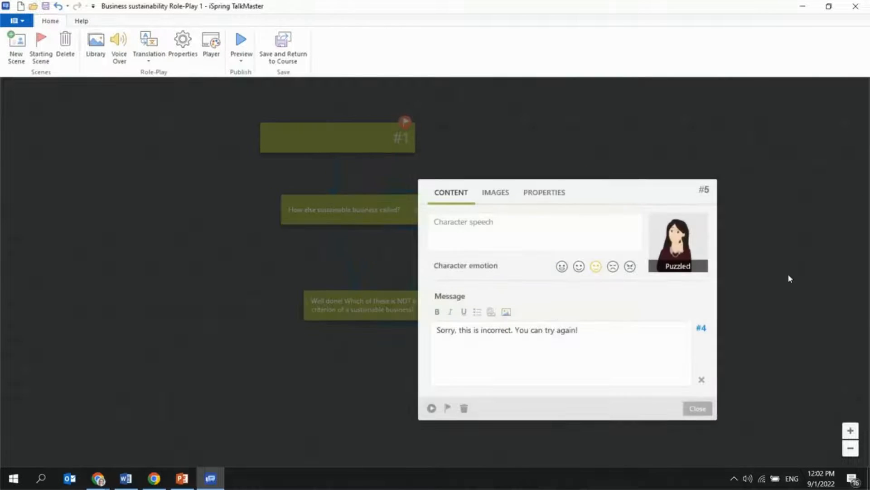
{"action": "left_click", "coordinate": [791, 278]}
Set scene #5's color to orange and move scene #4 slightly up and to the left on the canvas
{"action": "double_click", "coordinate": [562, 311]}
{"action": "left_click", "coordinate": [544, 193]}
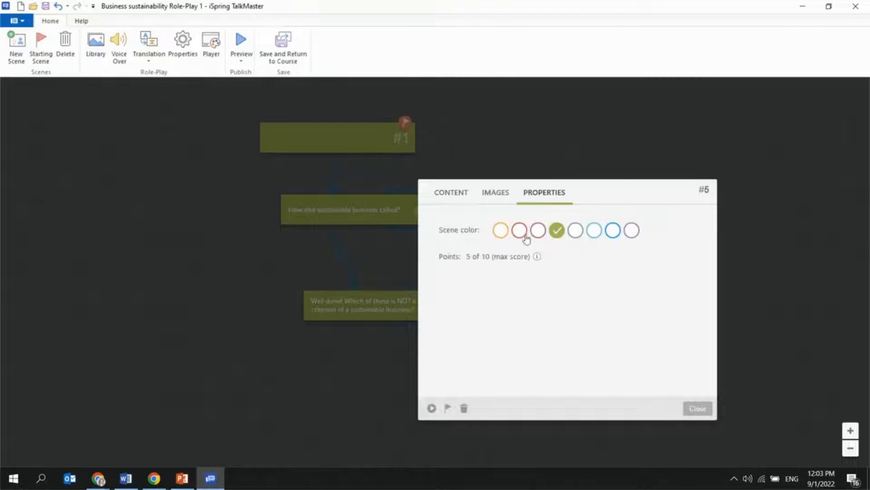
{"action": "left_click", "coordinate": [501, 229]}
{"action": "left_click", "coordinate": [816, 246]}
{"action": "left_click_drag", "start_coordinate": [360, 311], "coordinate": [332, 288]}
Link scene #4's 5-point reply to a new scene #6 and enter the Word script's "That's right! And the last one." question as its speech
{"action": "double_click", "coordinate": [373, 293]}
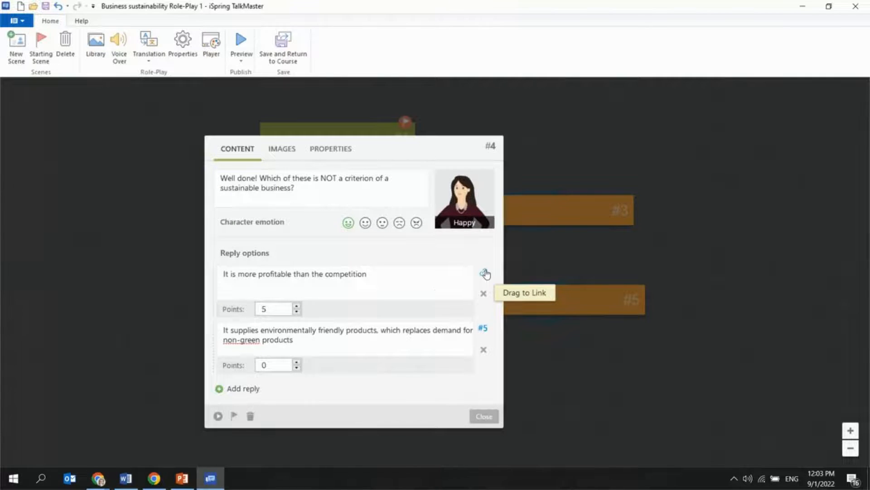
{"action": "left_click_drag", "start_coordinate": [485, 274], "coordinate": [334, 352]}
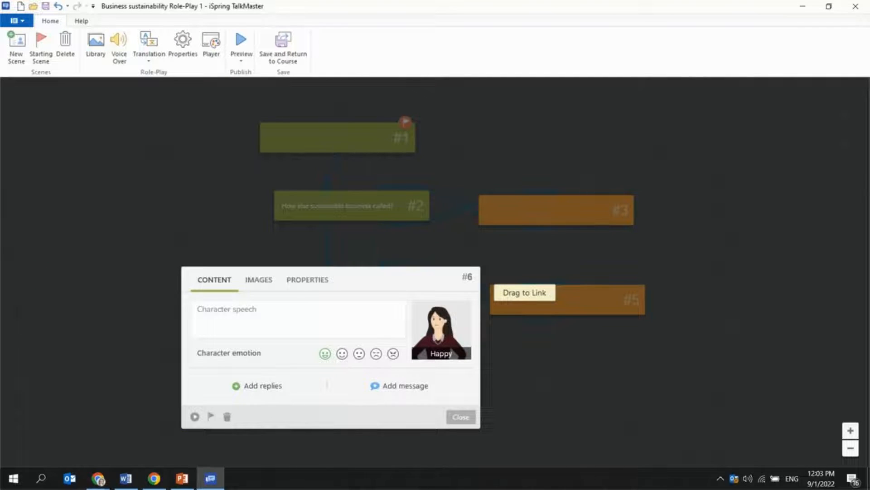
{"action": "key", "text": "alt+Tab"}
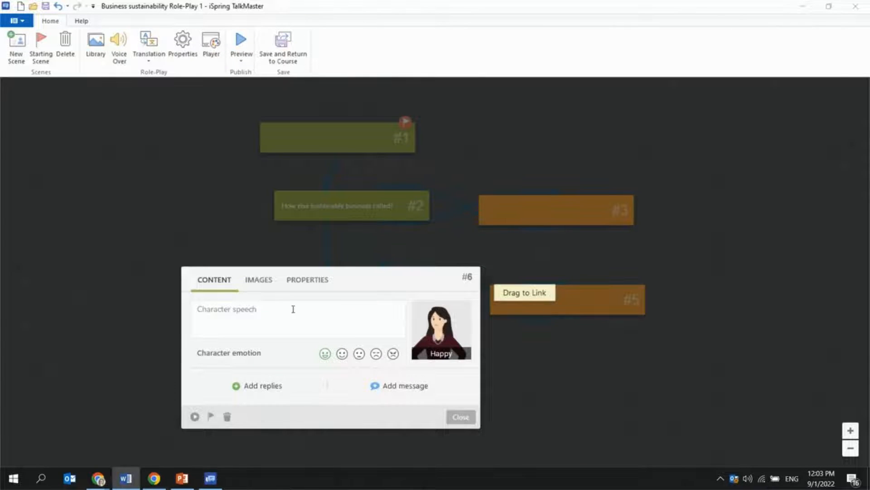
{"action": "key", "text": "alt+Tab"}
{"action": "type", "text": "That's right! And the last one. Which component deals with the economic value created by the organization after deducting the cost of inputs?"}
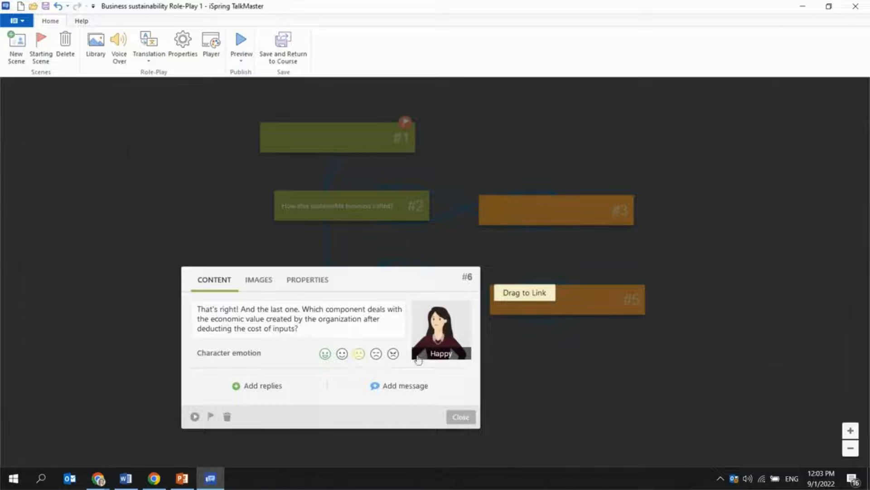
Add the reply "Profit" to scene #6's question and give it 5 points
{"action": "key", "text": "alt+Tab"}
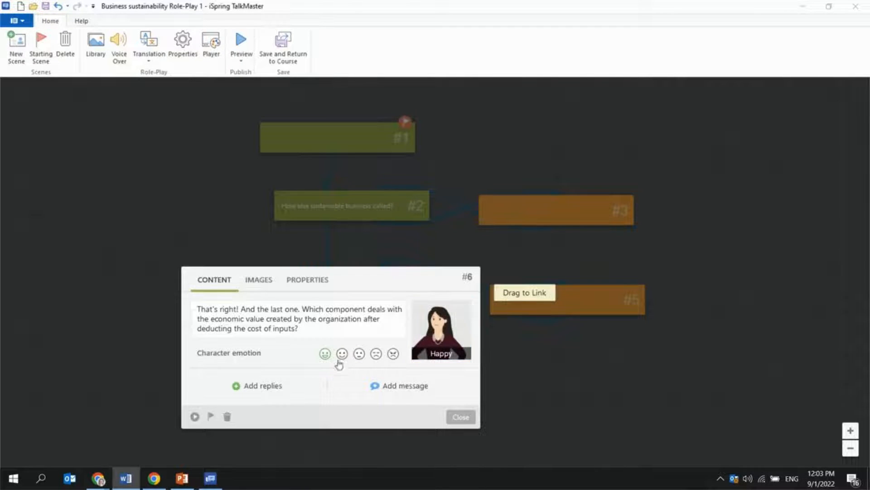
{"action": "left_click", "coordinate": [254, 389]}
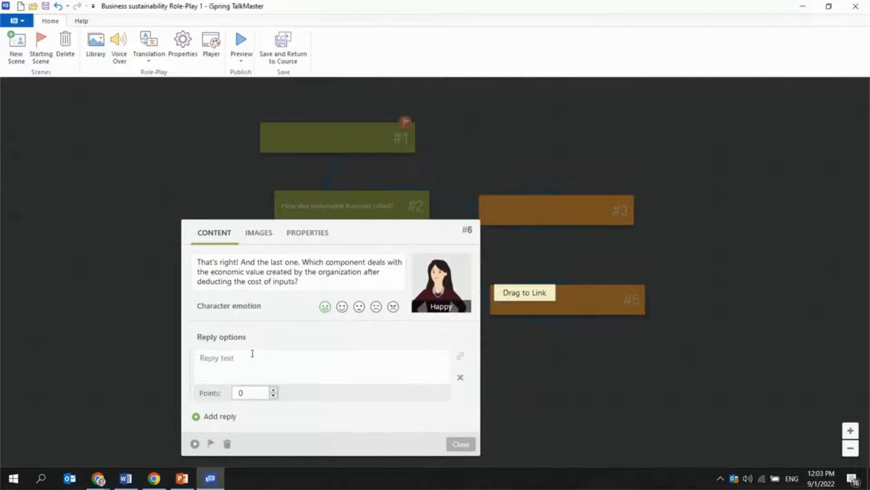
{"action": "type", "text": "Profit"}
{"action": "key", "text": "alt+Tab"}
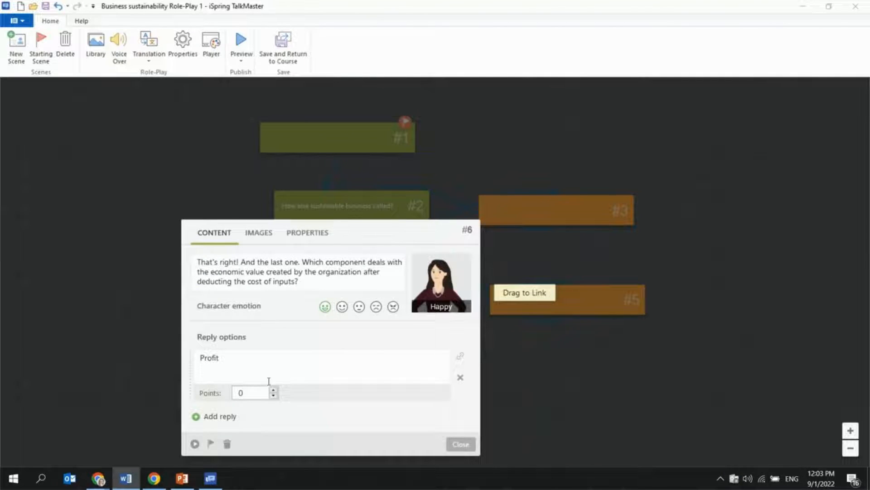
{"action": "left_click", "coordinate": [241, 392]}
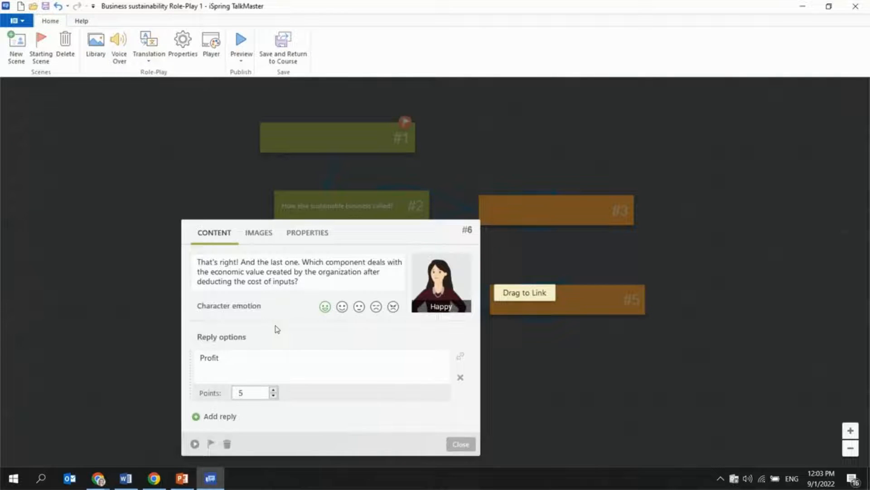
Add two more replies to scene #6, "Planet" and "People"
{"action": "left_click", "coordinate": [210, 417]}
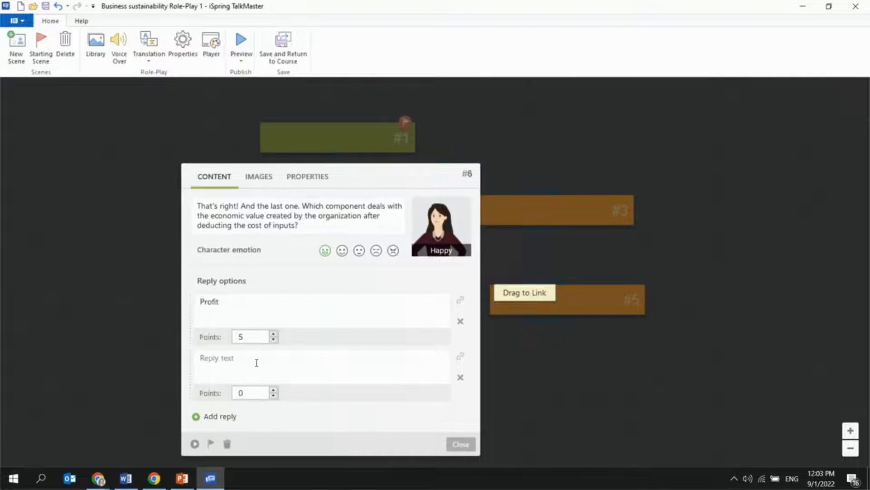
{"action": "left_click", "coordinate": [257, 363]}
{"action": "type", "text": "Planet"}
{"action": "key", "text": "alt+Tab"}
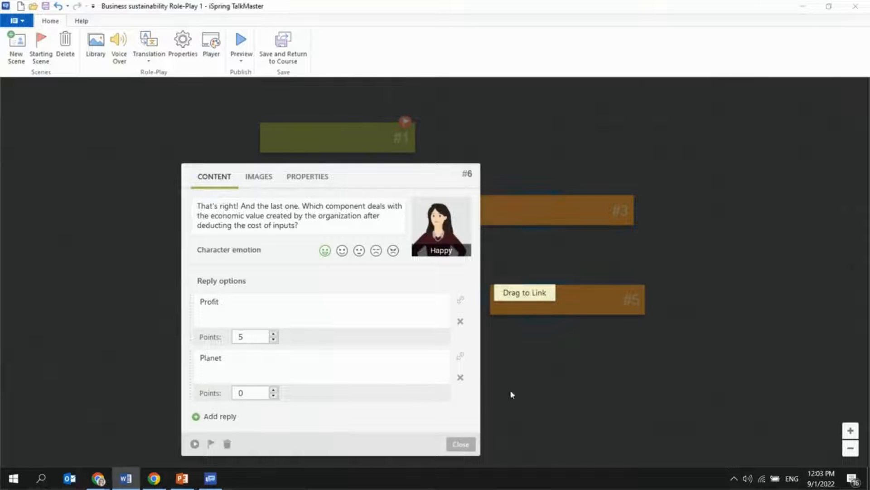
{"action": "left_click", "coordinate": [231, 417]}
{"action": "left_click", "coordinate": [256, 378]}
{"action": "type", "text": "People"}
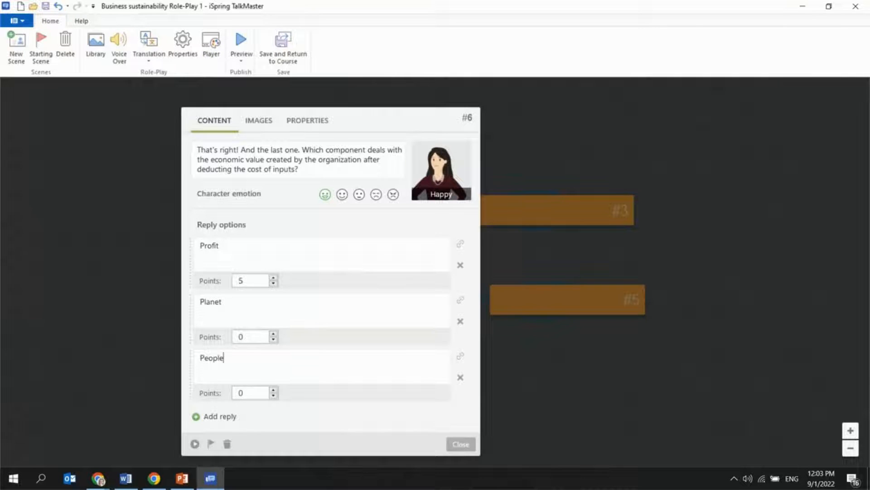
Set scene #6's character emotion to Normal and check the content of scene #5
{"action": "left_click", "coordinate": [342, 195]}
{"action": "left_click", "coordinate": [583, 305]}
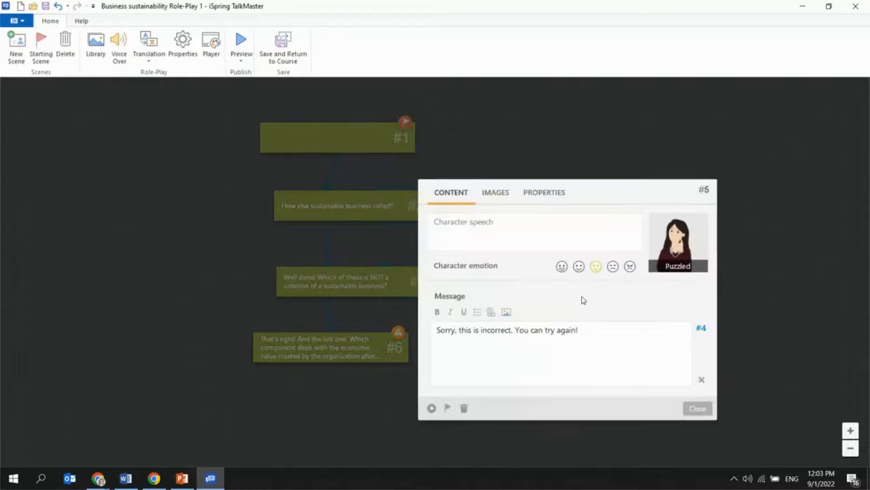
{"action": "left_click", "coordinate": [342, 351]}
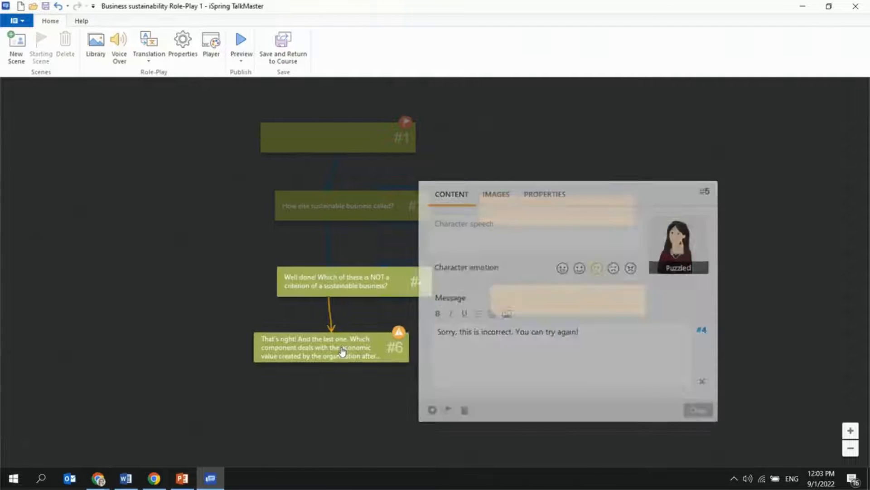
Link scene #6's Profit reply to a new scene #7 with the speech "Yes! Congratulations!" and the Happy emotion
{"action": "left_click", "coordinate": [342, 351]}
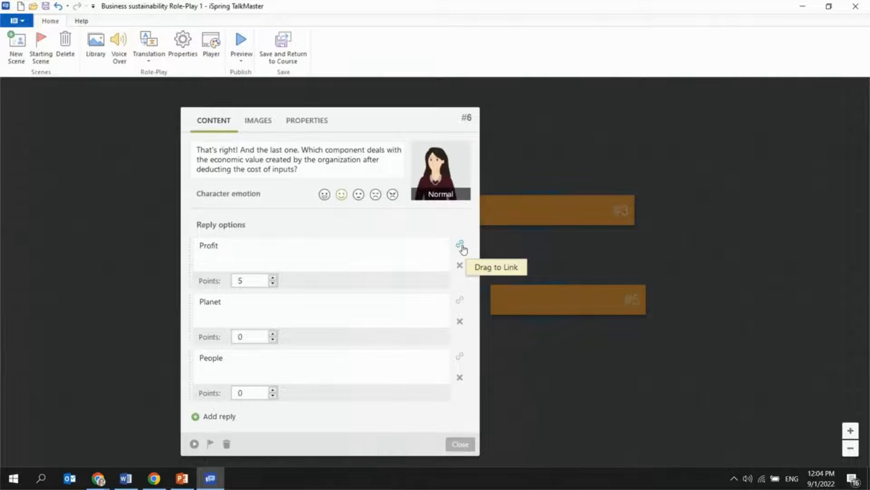
{"action": "left_click_drag", "start_coordinate": [461, 245], "coordinate": [296, 389]}
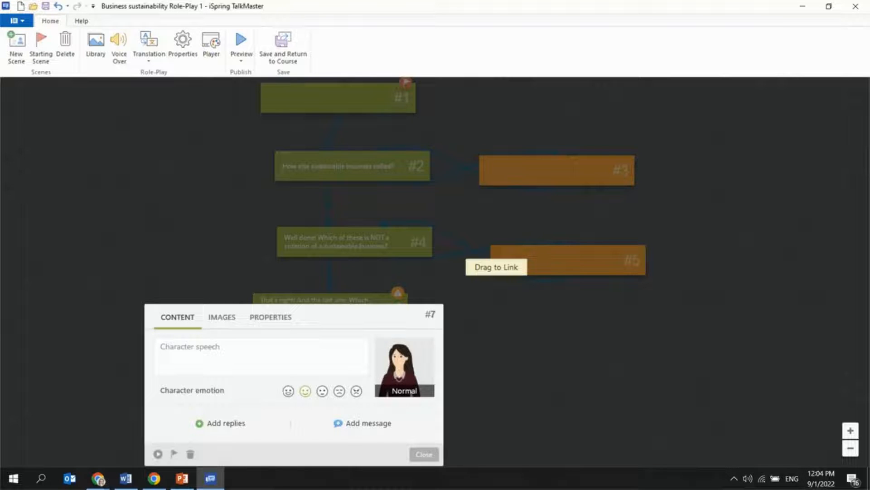
{"action": "key", "text": "alt+Tab"}
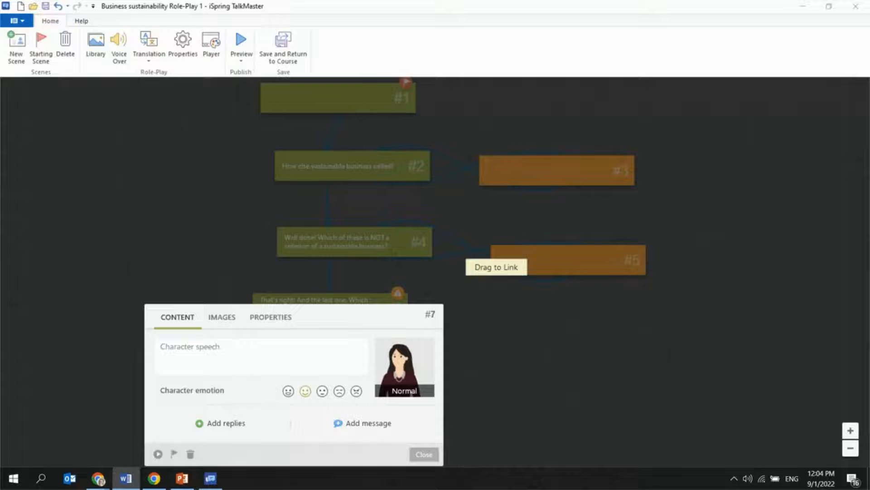
{"action": "key", "text": "alt+Tab"}
{"action": "left_click", "coordinate": [239, 353]}
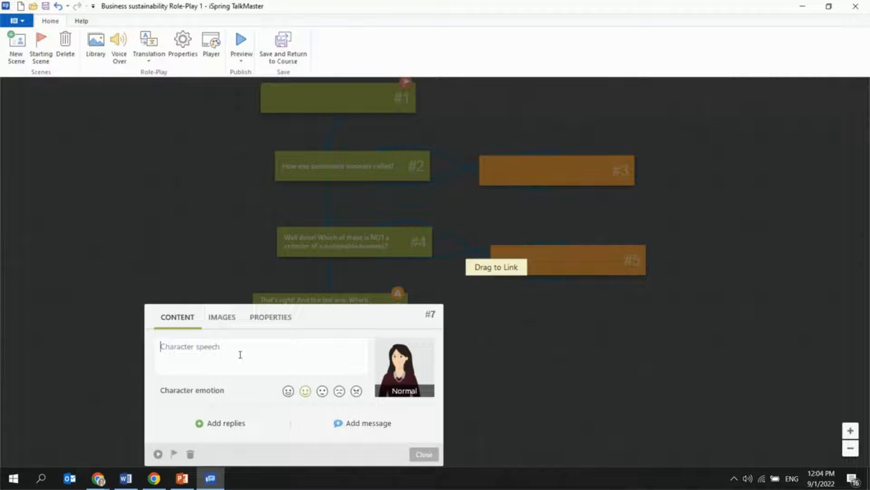
{"action": "type", "text": "Yes! Congratulations!"}
{"action": "left_click", "coordinate": [287, 392]}
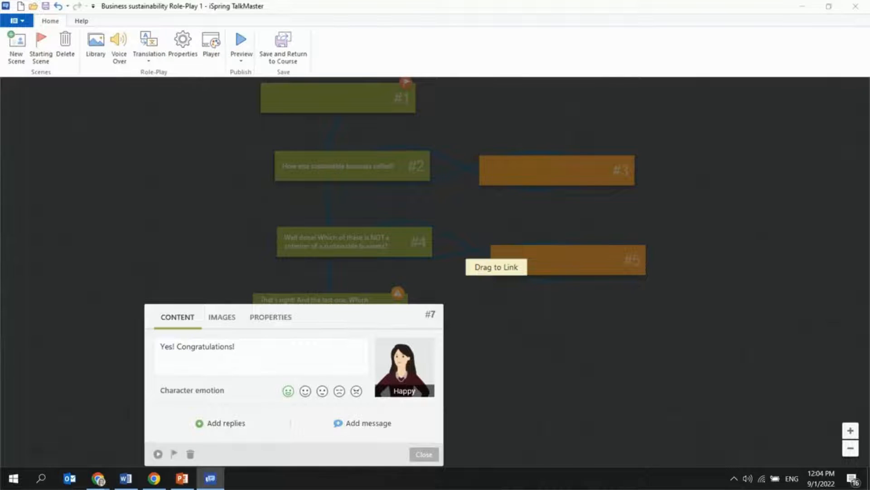
Add the message "The course is completed." to scene #7 and close the scene
{"action": "key", "text": "alt+Tab"}
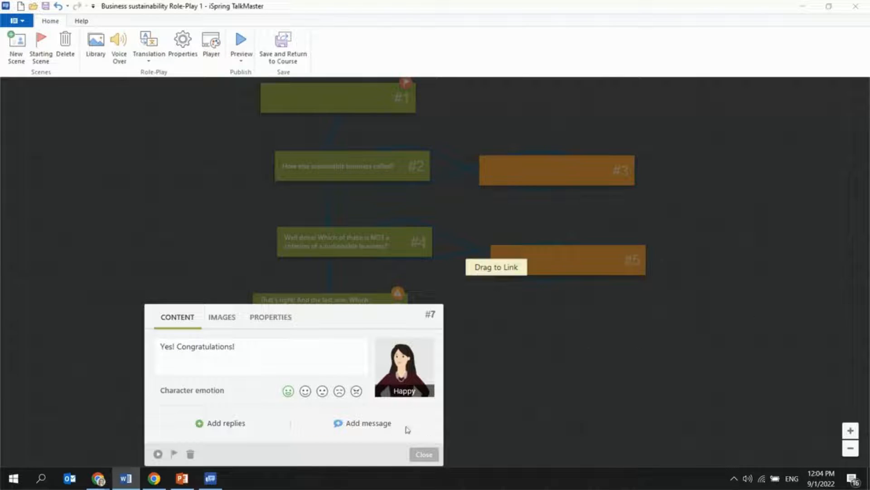
{"action": "left_click", "coordinate": [379, 424]}
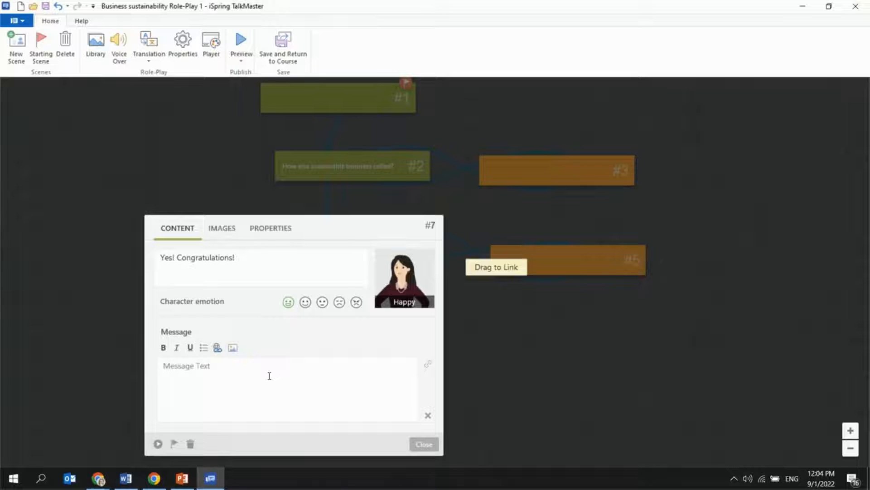
{"action": "type", "text": "The course is completed."}
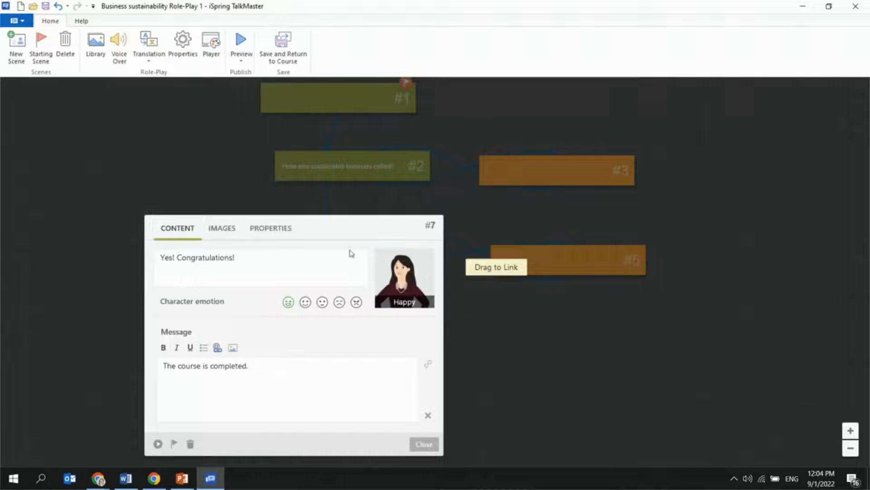
{"action": "left_click", "coordinate": [268, 229]}
{"action": "left_click", "coordinate": [516, 358]}
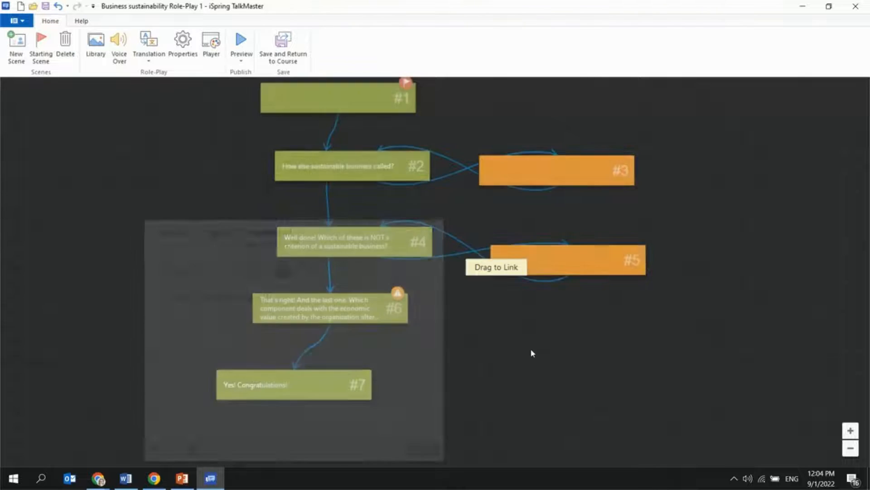
Link scene #6's Planet reply to a new scene #8 and add the script's "That's incorrect. No worries" retake text as its message
{"action": "left_click", "coordinate": [346, 323]}
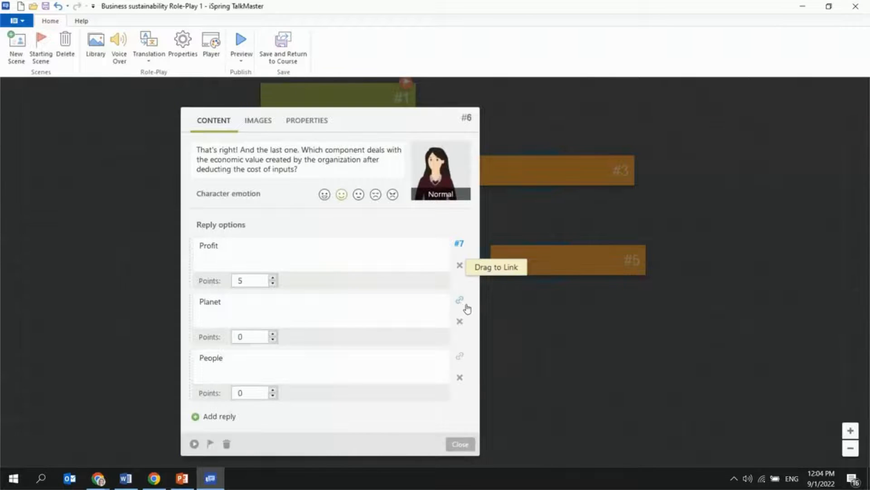
{"action": "left_click_drag", "start_coordinate": [462, 304], "coordinate": [457, 398]}
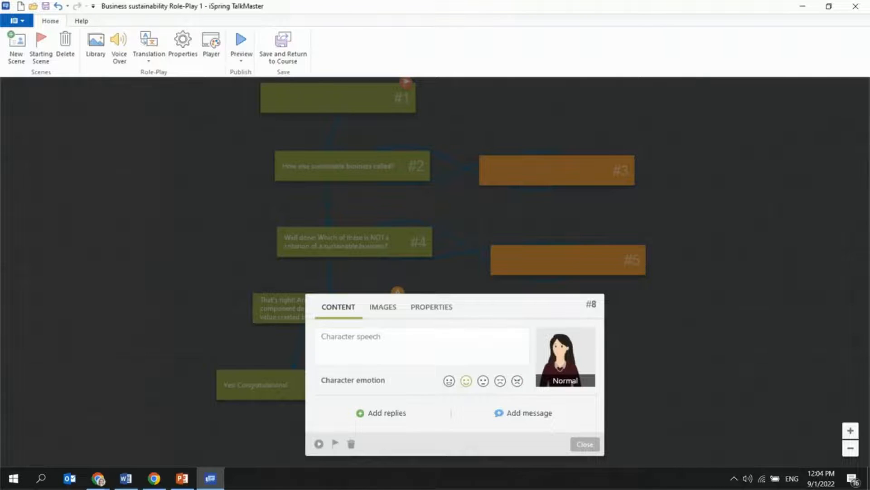
{"action": "key", "text": "alt+Tab"}
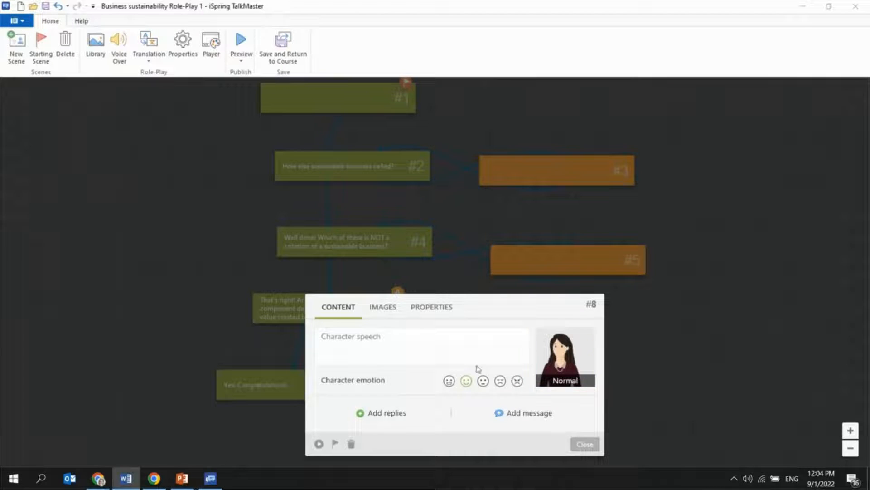
{"action": "left_click", "coordinate": [387, 342]}
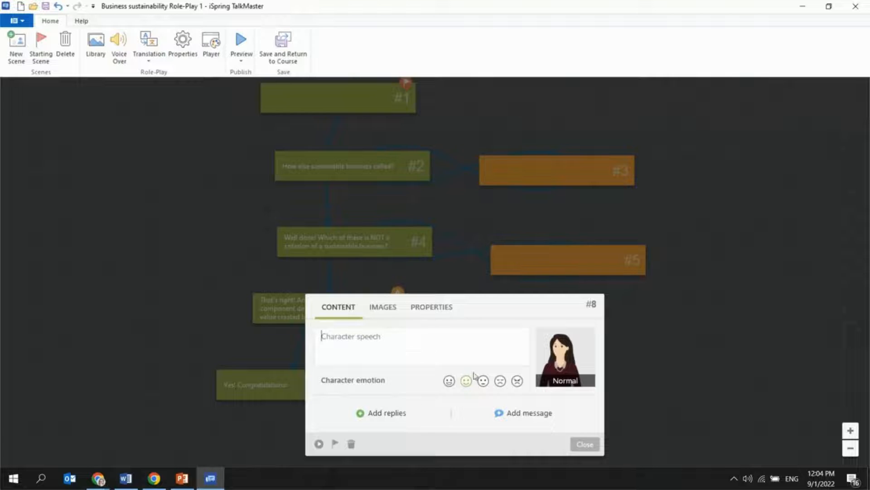
{"action": "left_click", "coordinate": [531, 413]}
{"action": "type", "text": "That's incorrect. No worries, you have a chance to retake the course and answer the questions one more time!"}
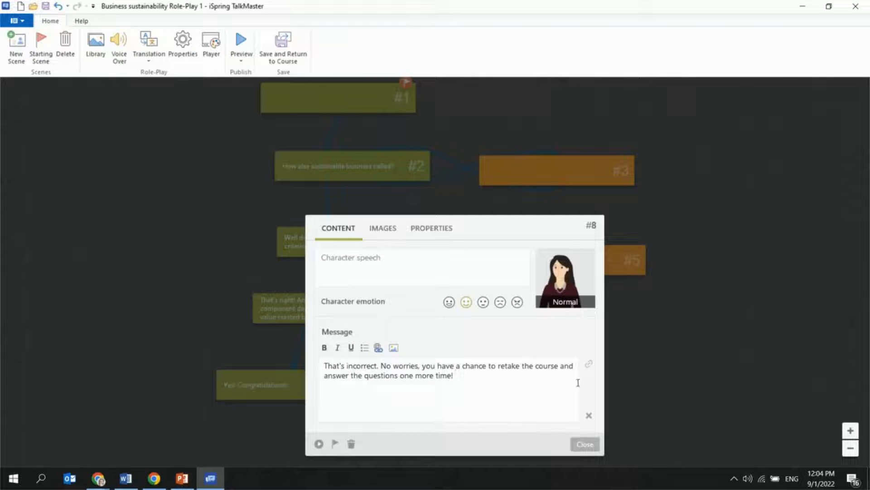
Set scene #8's color to red and close the scene
{"action": "left_click", "coordinate": [435, 230]}
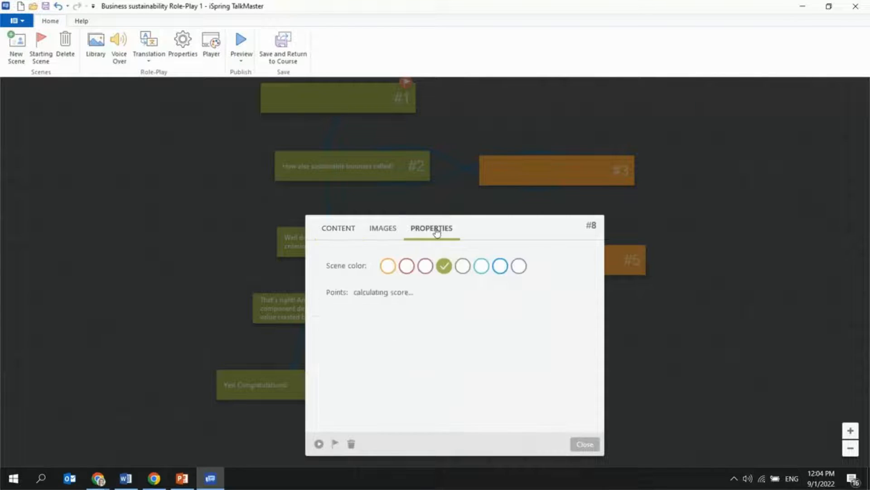
{"action": "left_click", "coordinate": [407, 266]}
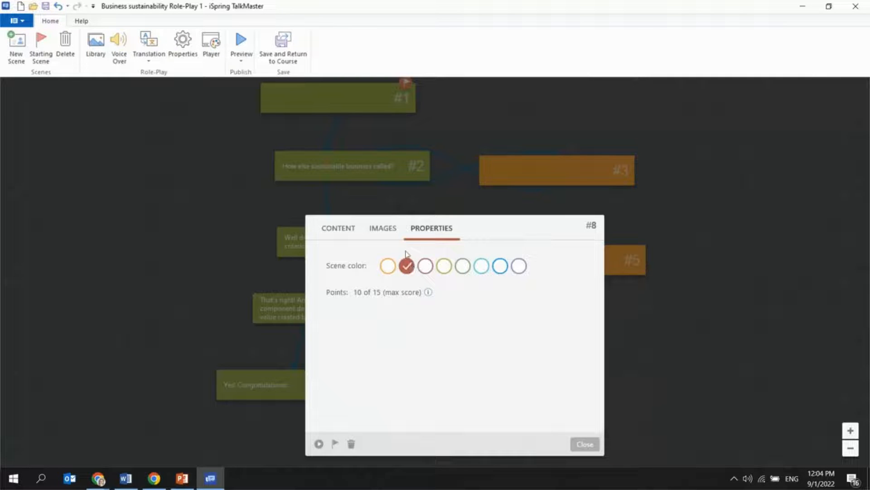
{"action": "left_click", "coordinate": [331, 229]}
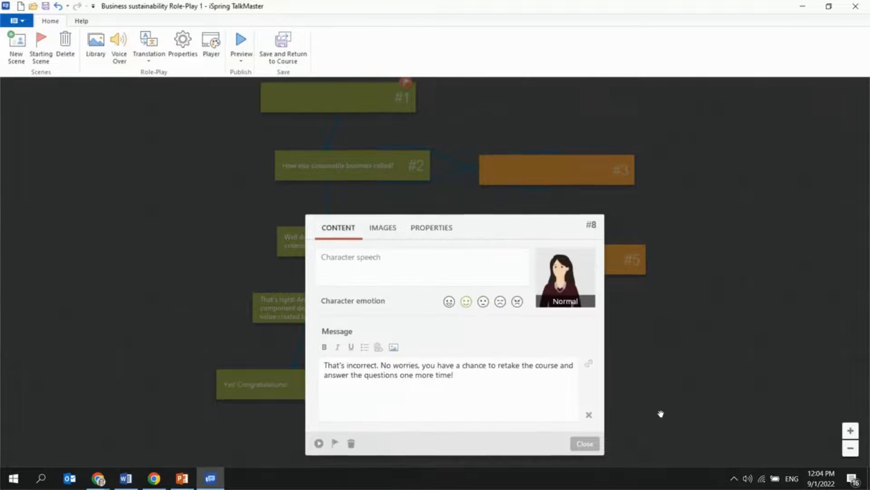
{"action": "left_click", "coordinate": [586, 440]}
Link scene #6's People reply to a new scene #9 and enter the "That's incorrect. No worries" retake text as its speech
{"action": "left_click", "coordinate": [328, 308]}
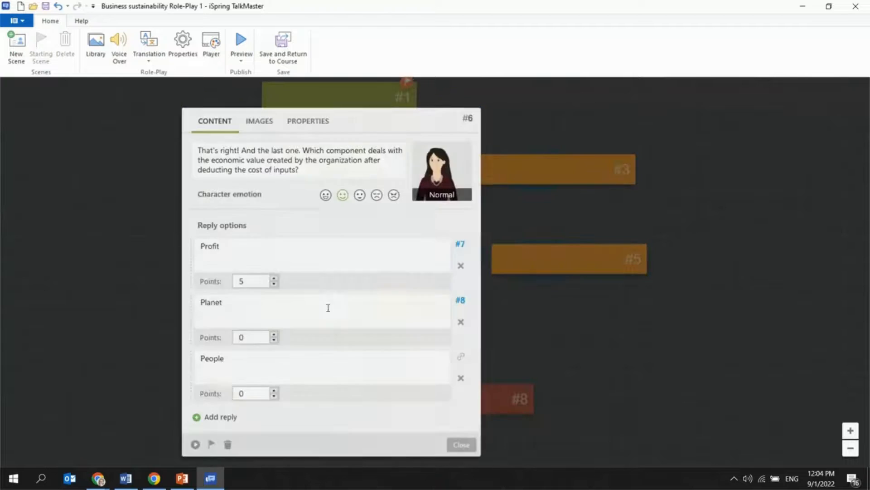
{"action": "left_click_drag", "start_coordinate": [460, 357], "coordinate": [592, 347]}
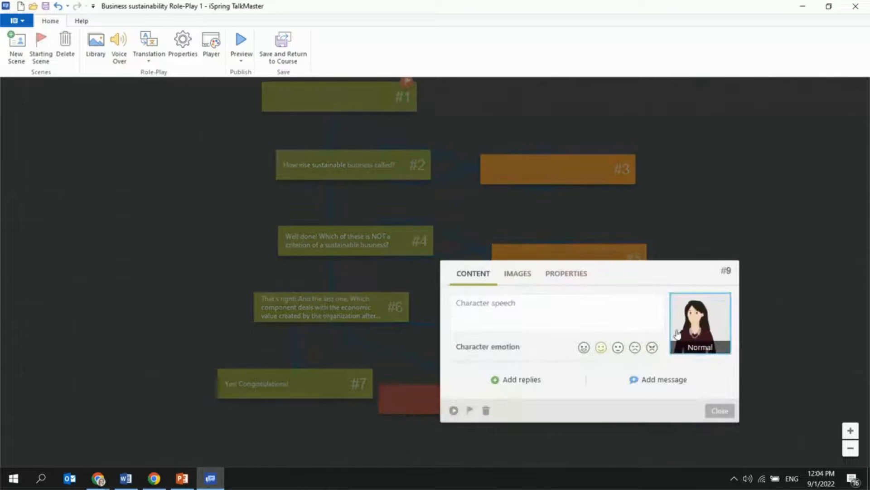
{"action": "left_click", "coordinate": [547, 312]}
{"action": "type", "text": "That's incorrect. No worries, you have a chance to retake the course and answer the questions one more time!"}
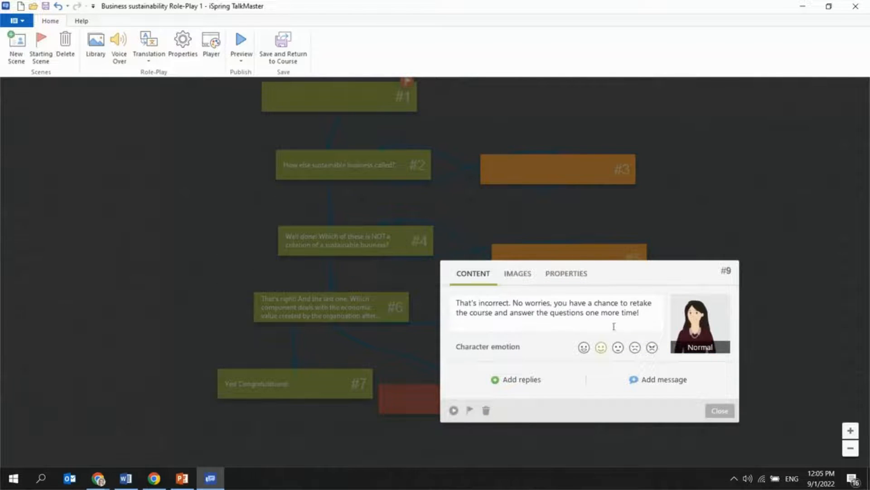
Set scene #9's character emotion to Unhappy and its scene color to red
{"action": "left_click", "coordinate": [636, 351]}
{"action": "left_click", "coordinate": [580, 274]}
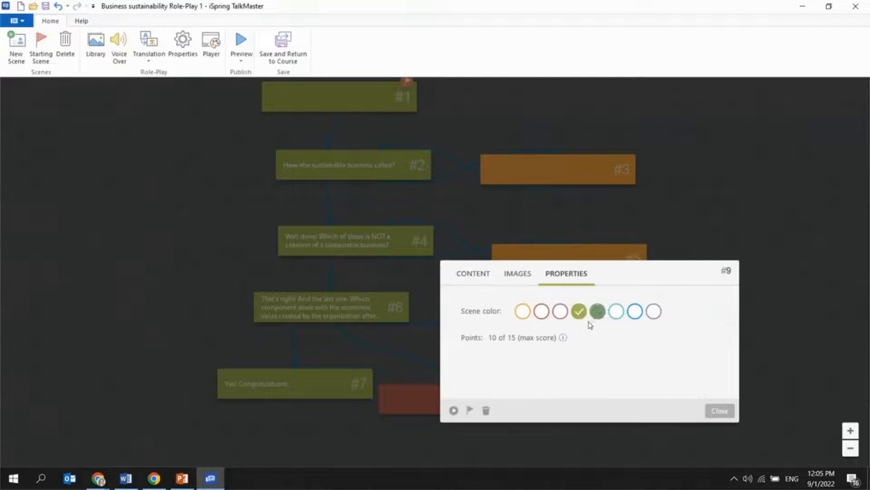
{"action": "left_click", "coordinate": [542, 310]}
{"action": "left_click", "coordinate": [720, 411]}
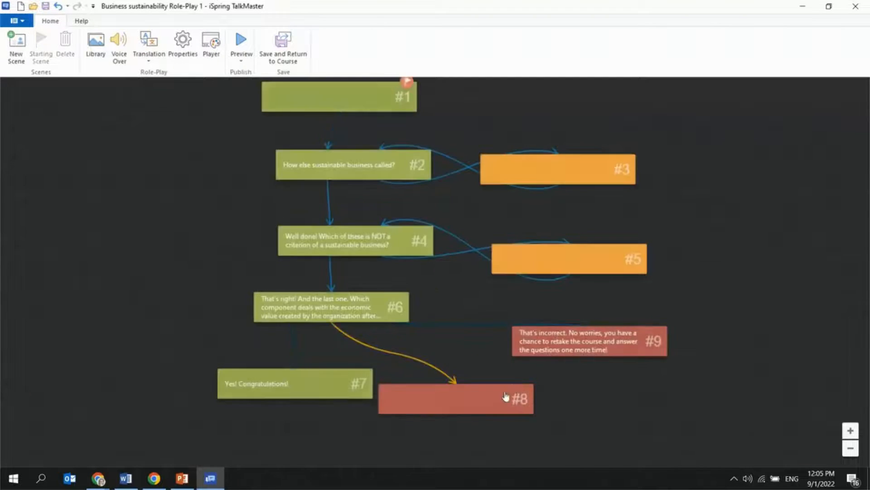
Set scene #8's character emotion to Unhappy
{"action": "left_click", "coordinate": [490, 396]}
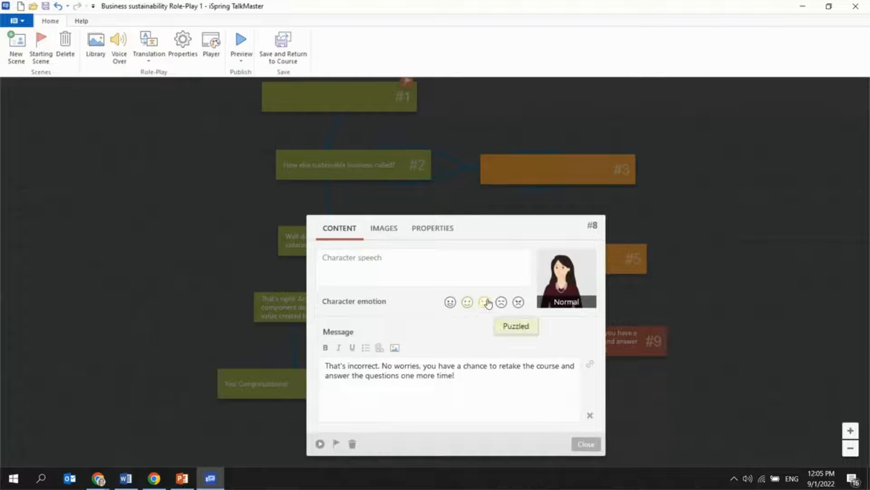
{"action": "left_click", "coordinate": [501, 302]}
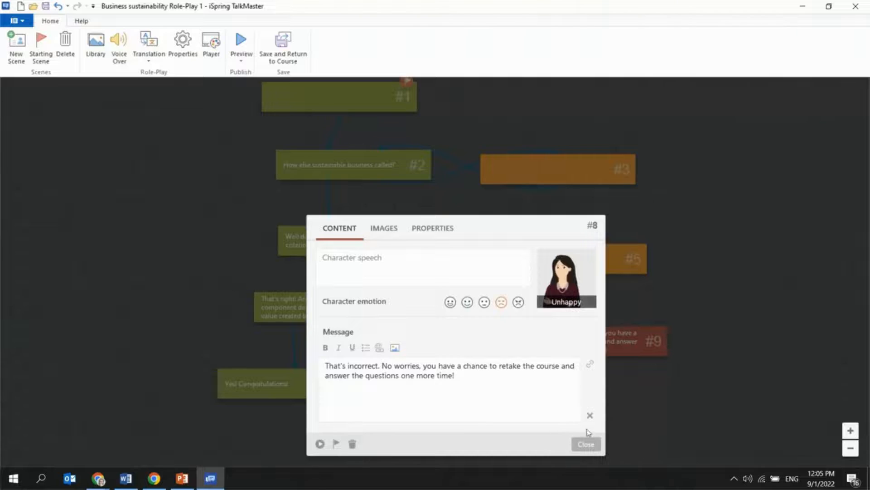
{"action": "left_click", "coordinate": [586, 444]}
Move scene #9's "That's incorrect. No worries" retake text from the character speech into a new message
{"action": "left_click", "coordinate": [589, 341]}
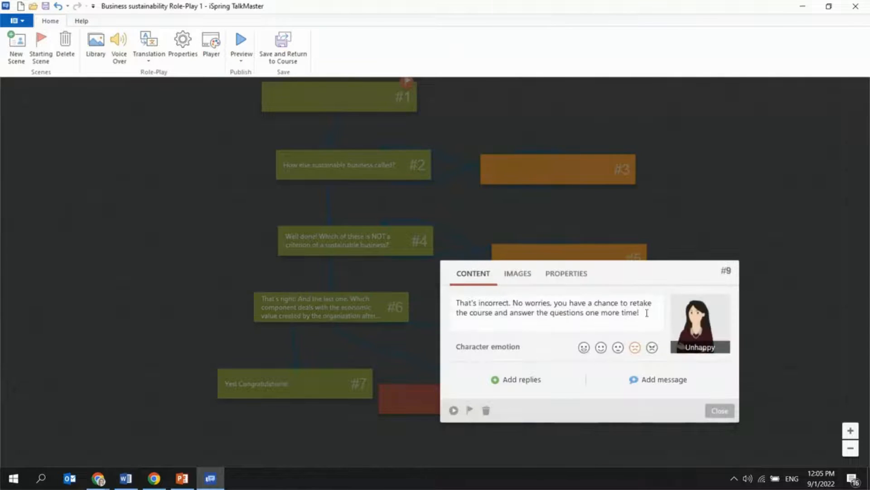
{"action": "left_click_drag", "start_coordinate": [647, 313], "coordinate": [454, 300]}
{"action": "key", "text": "ctrl+c"}
{"action": "key", "text": "BackSpace"}
{"action": "left_click", "coordinate": [665, 383]}
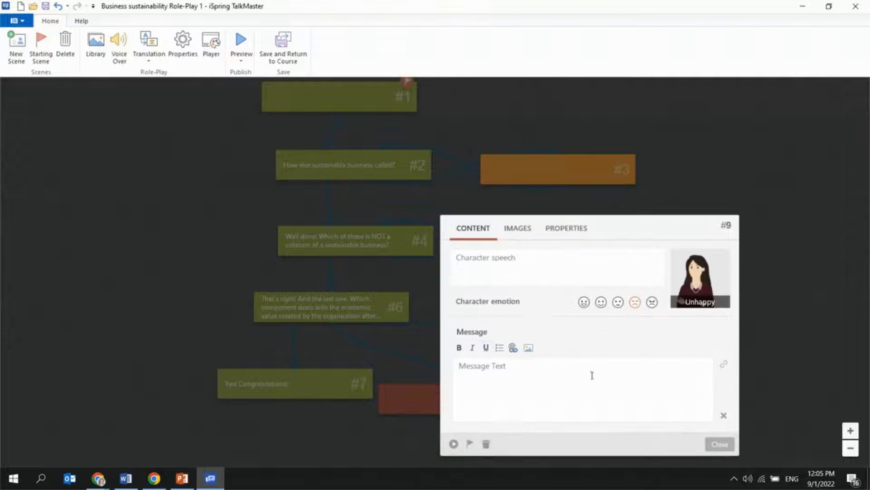
{"action": "key", "text": "ctrl+v"}
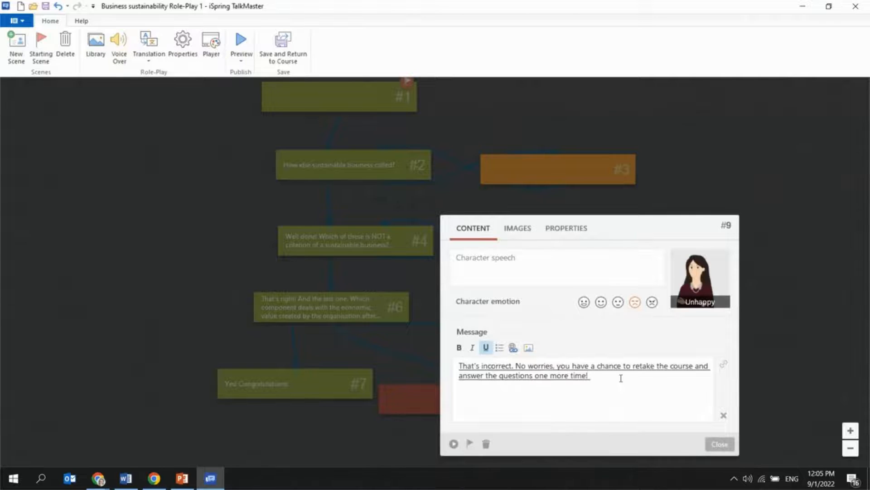
Remove the underline from scene #9's message text and close the scene
{"action": "left_click_drag", "start_coordinate": [620, 375], "coordinate": [459, 364]}
{"action": "left_click", "coordinate": [486, 347]}
{"action": "left_click", "coordinate": [611, 406]}
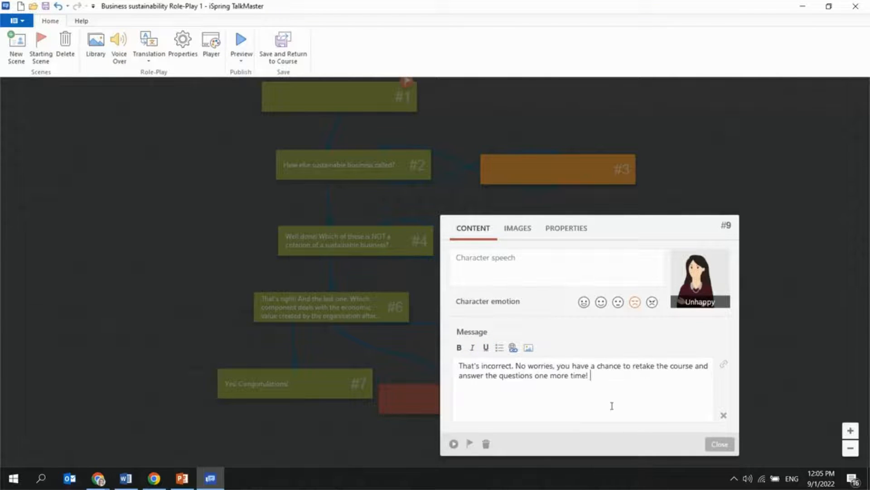
{"action": "left_click_drag", "start_coordinate": [833, 327], "coordinate": [828, 330]}
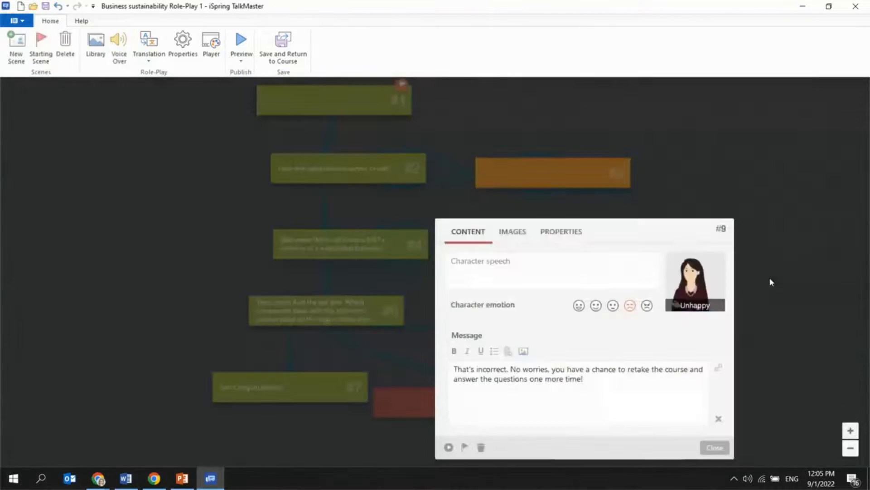
{"action": "left_click", "coordinate": [715, 448]}
Rearrange the scene map, aligning scene #1 above #2 and spreading scenes #7, #8 and #9 below #6
{"action": "left_click_drag", "start_coordinate": [505, 409], "coordinate": [531, 415]}
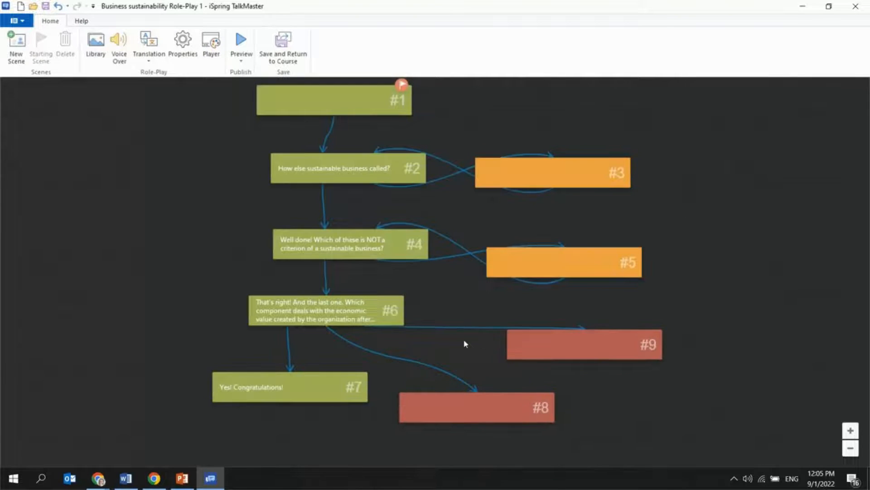
{"action": "scroll", "coordinate": [453, 341], "scroll_direction": "down", "scroll_amount": 1}
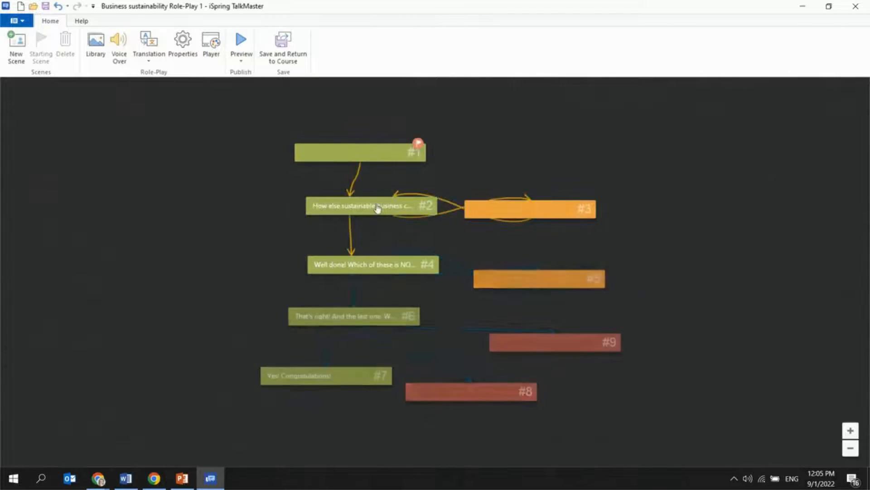
{"action": "mouse_move", "coordinate": [364, 160]}
{"action": "left_mouse_down"}
{"action": "mouse_move", "coordinate": [371, 164]}
{"action": "mouse_move", "coordinate": [359, 167]}
{"action": "left_mouse_up"}
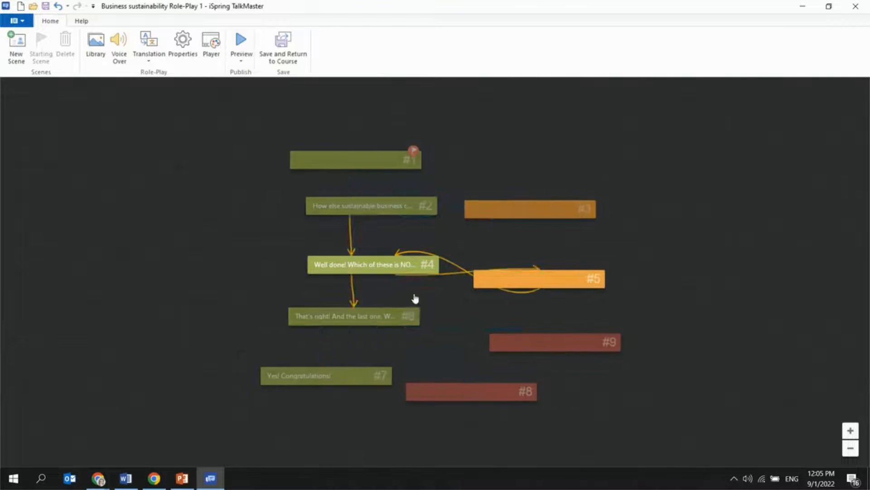
{"action": "left_click_drag", "start_coordinate": [330, 379], "coordinate": [273, 357]}
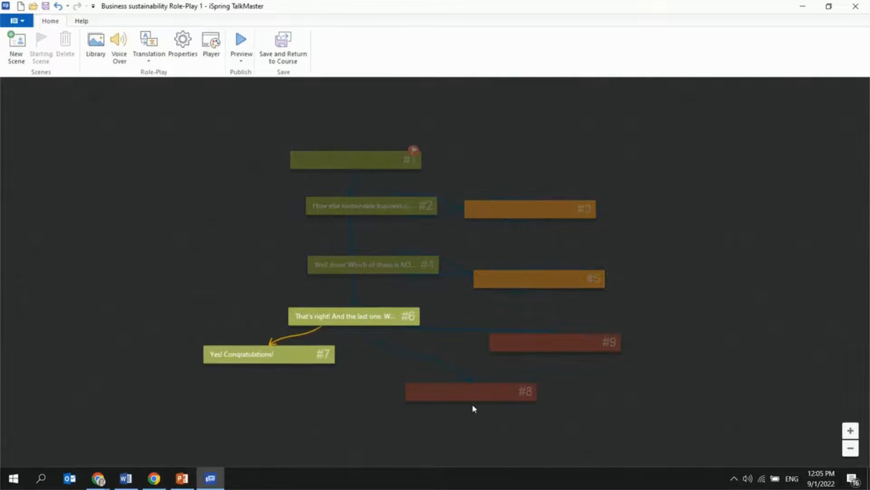
{"action": "left_click_drag", "start_coordinate": [465, 400], "coordinate": [398, 410]}
{"action": "left_click_drag", "start_coordinate": [544, 349], "coordinate": [494, 357]}
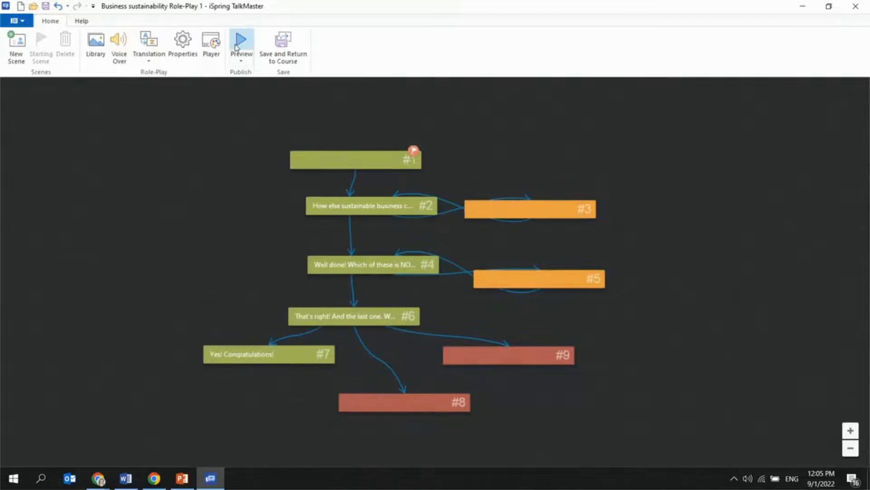
Set the role-play's passing score to 15 points in its properties
{"action": "left_click", "coordinate": [183, 42]}
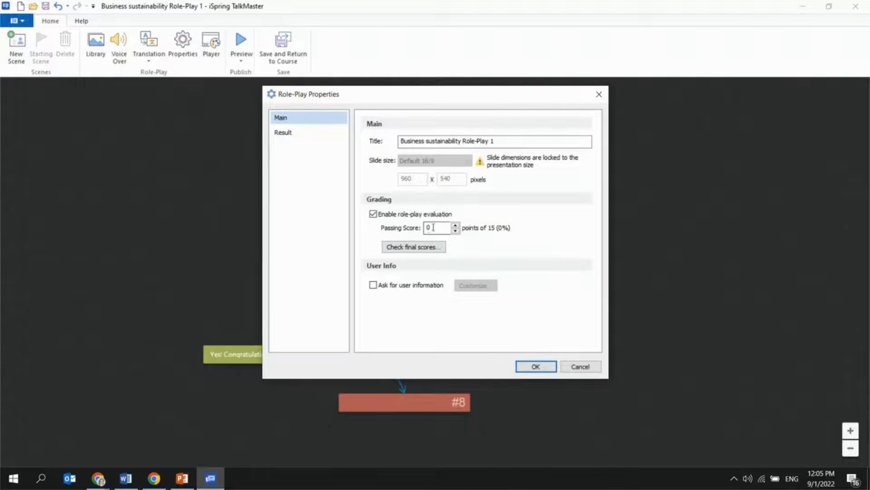
{"action": "left_click_drag", "start_coordinate": [433, 227], "coordinate": [420, 227]}
{"action": "type", "text": "15"}
{"action": "left_click", "coordinate": [536, 366]}
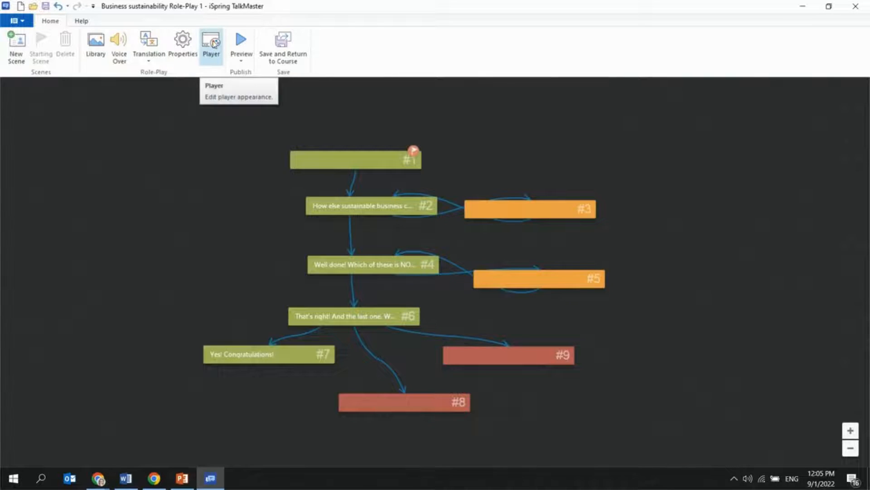
Open the player appearance settings and apply the Light Green color scheme
{"action": "left_click", "coordinate": [215, 43]}
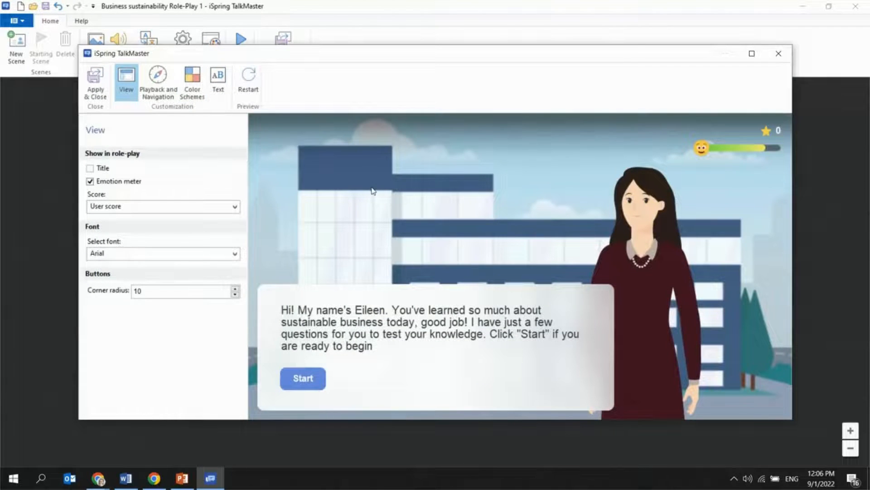
{"action": "left_click", "coordinate": [91, 169]}
{"action": "left_click", "coordinate": [91, 169]}
{"action": "left_click", "coordinate": [191, 91]}
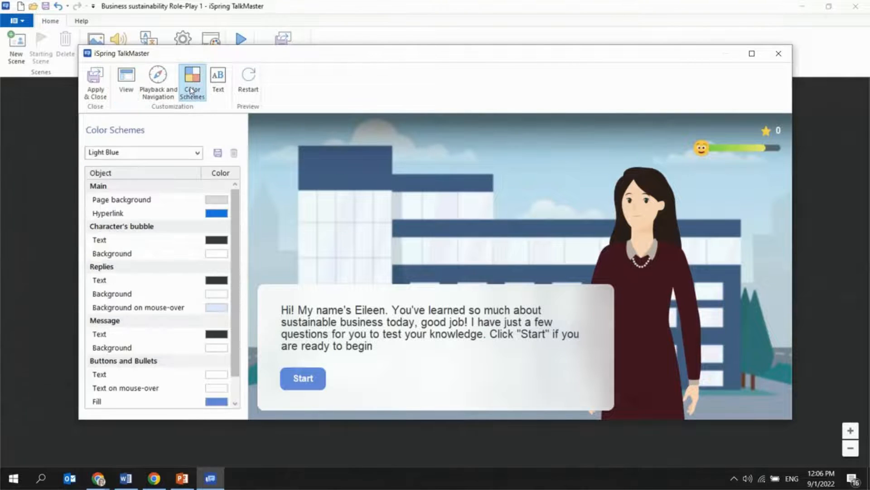
{"action": "left_click", "coordinate": [197, 153]}
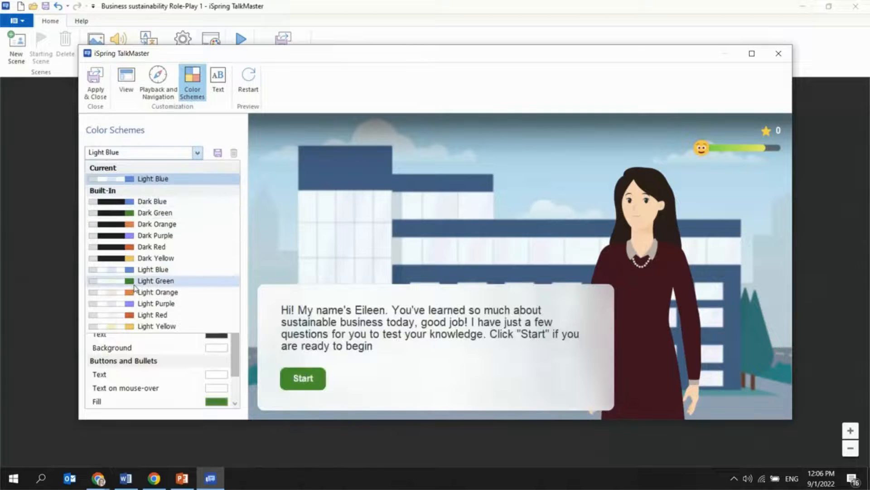
{"action": "left_click", "coordinate": [134, 286]}
Set the player's message background color to 43% transparency and apply the player changes
{"action": "left_click_drag", "start_coordinate": [235, 195], "coordinate": [227, 290]}
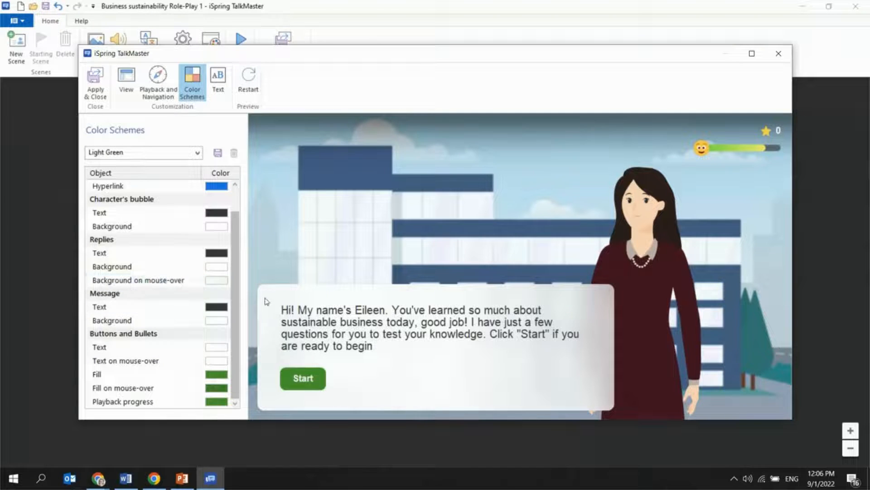
{"action": "left_click", "coordinate": [221, 323]}
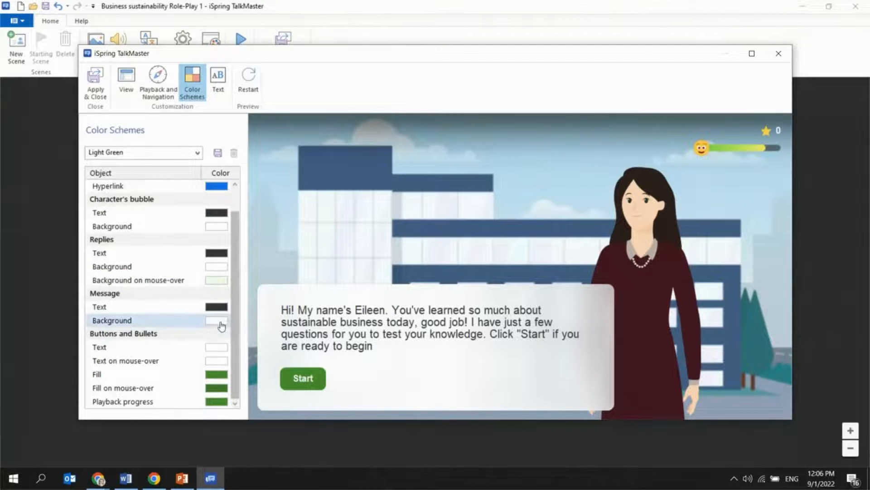
{"action": "left_click", "coordinate": [222, 323]}
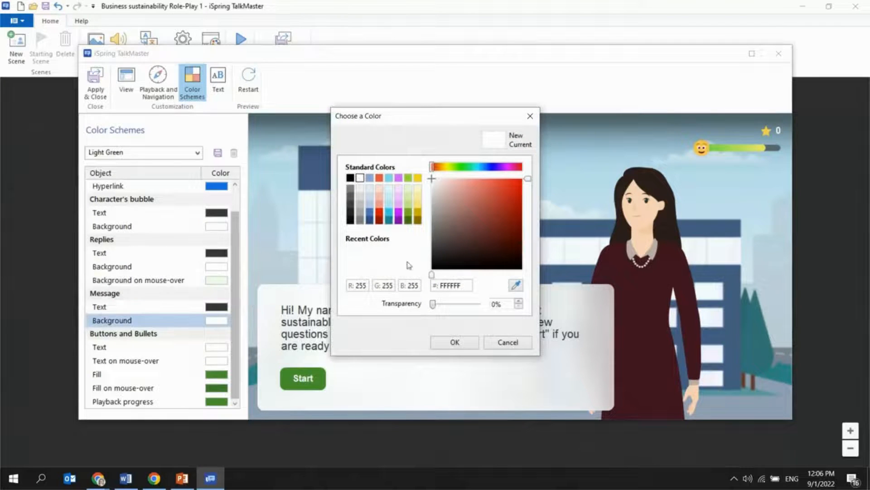
{"action": "left_click_drag", "start_coordinate": [432, 304], "coordinate": [453, 306]}
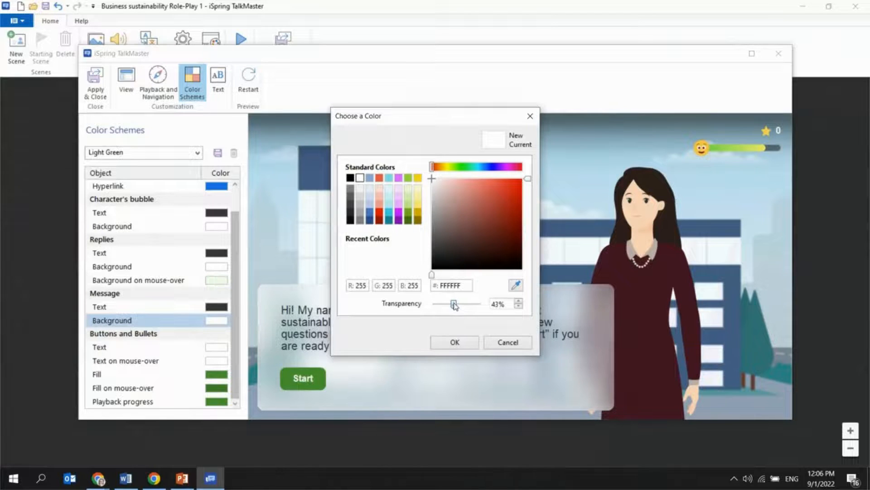
{"action": "left_click", "coordinate": [454, 342]}
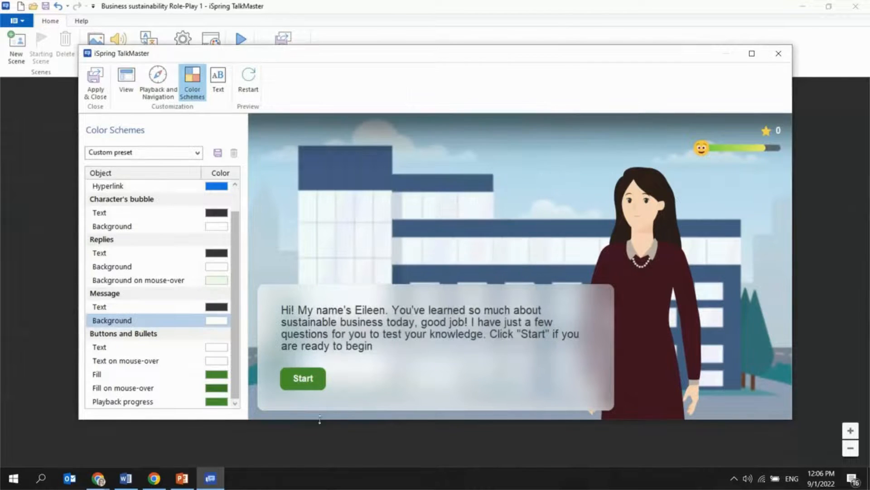
{"action": "left_click", "coordinate": [94, 84]}
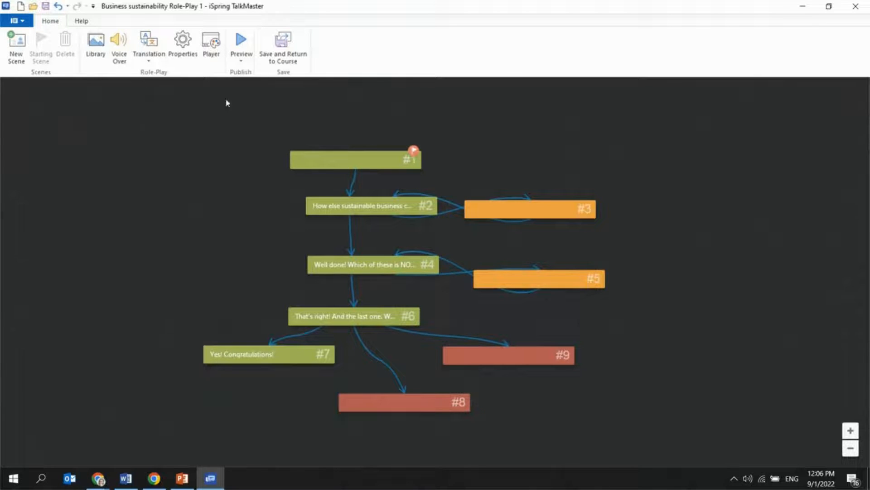
Save the role-play, return to the course, and look through its slides from the title to the role-play
{"action": "left_click", "coordinate": [283, 60]}
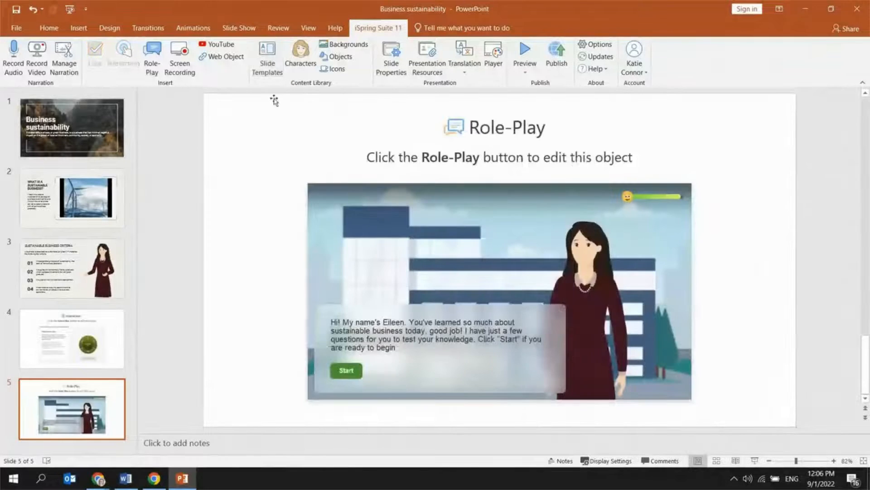
{"action": "scroll", "coordinate": [146, 297], "scroll_direction": "up", "scroll_amount": 4}
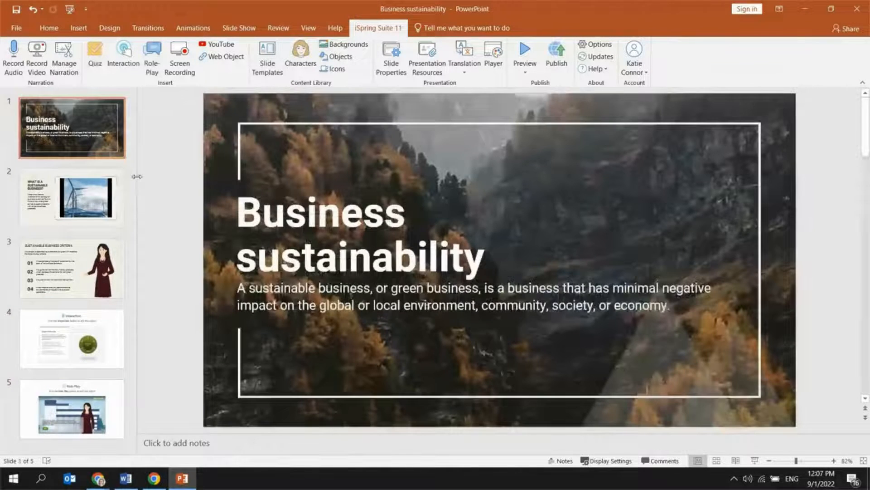
{"action": "scroll", "coordinate": [137, 176], "scroll_direction": "down", "scroll_amount": 4}
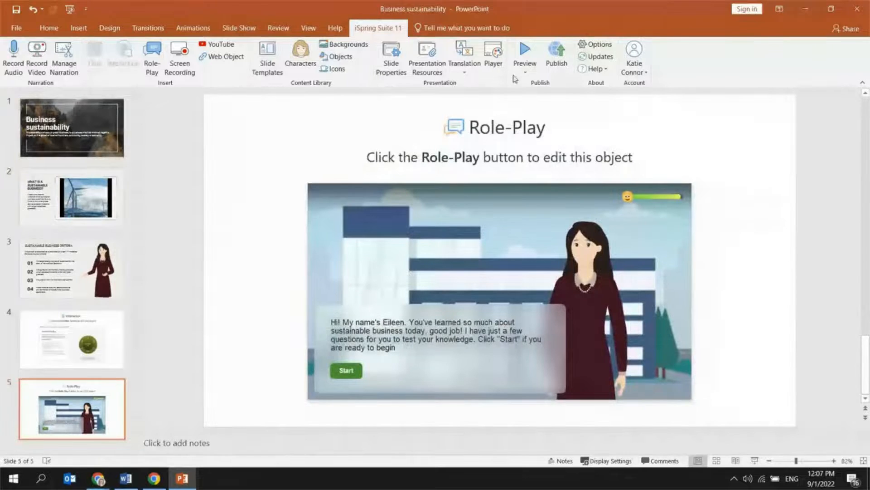
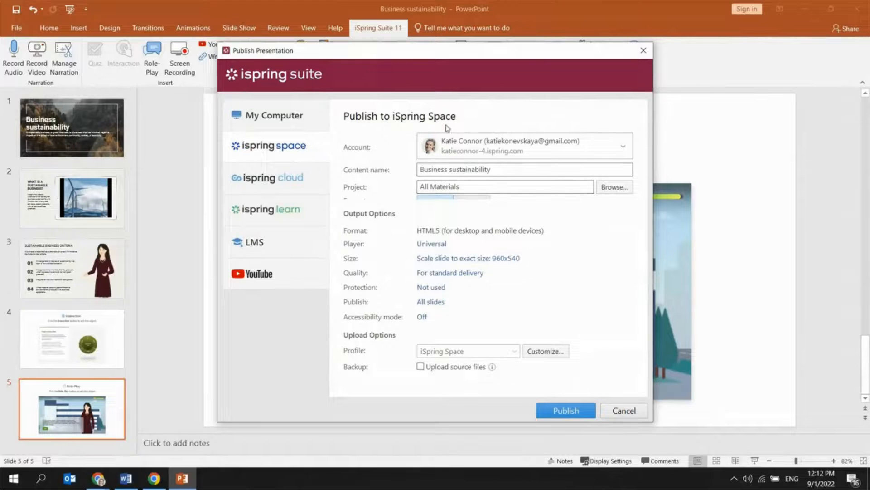
Review the publishing options for iSpring Space, LMS profiles, YouTube and iSpring Learn, and close the dialog without publishing
{"action": "left_click", "coordinate": [420, 366]}
{"action": "left_click", "coordinate": [277, 242]}
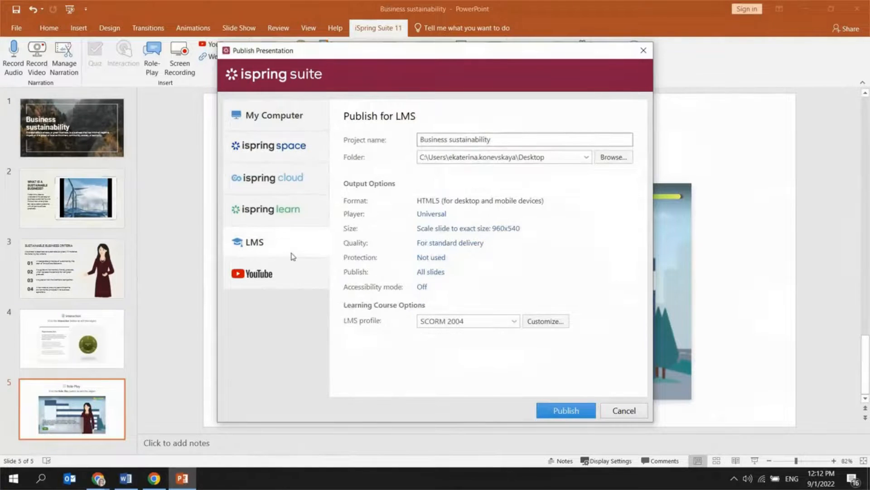
{"action": "left_click", "coordinate": [514, 322]}
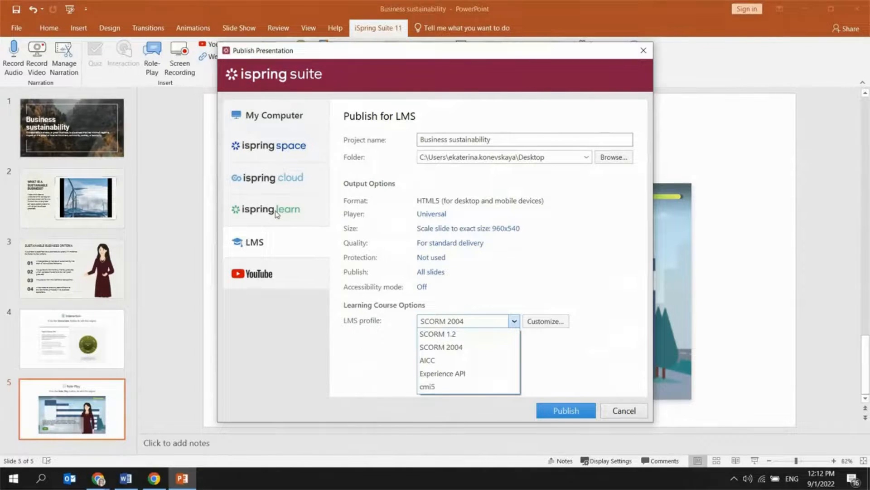
{"action": "left_click", "coordinate": [286, 277]}
{"action": "left_click", "coordinate": [281, 272]}
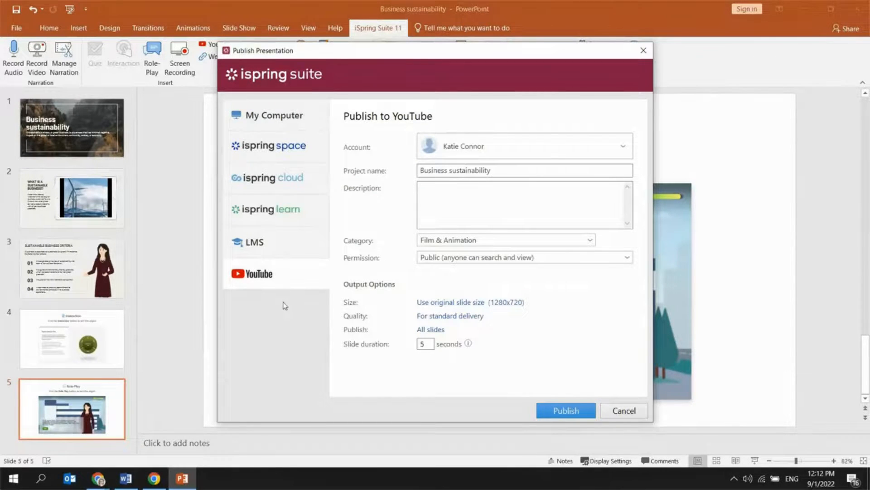
{"action": "left_click", "coordinate": [289, 207]}
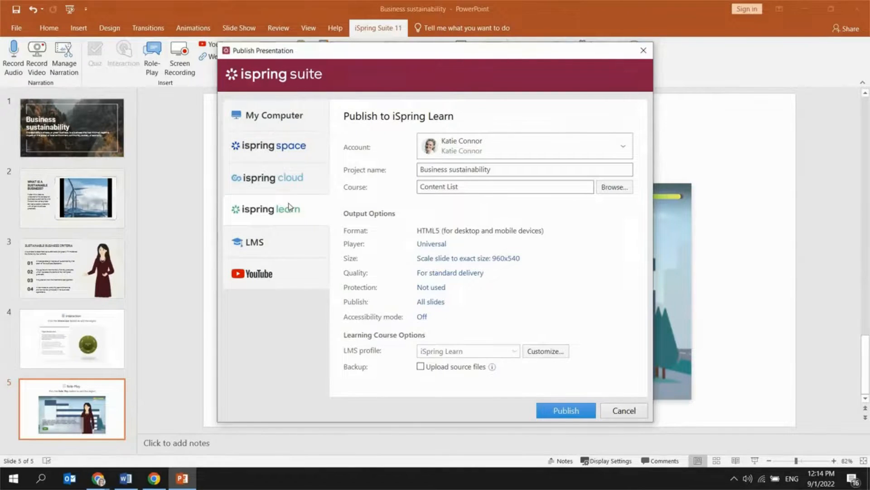
{"action": "left_click", "coordinate": [643, 52]}
Minimize PowerPoint and maximize the Chrome window showing the My Courses page in iSpring Learn
{"action": "left_click", "coordinate": [804, 8]}
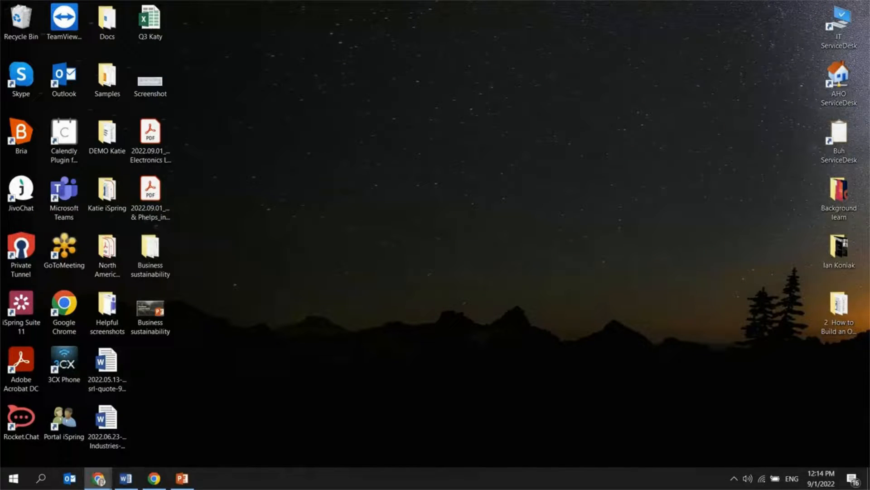
{"action": "left_click_drag", "start_coordinate": [869, 59], "coordinate": [662, 14]}
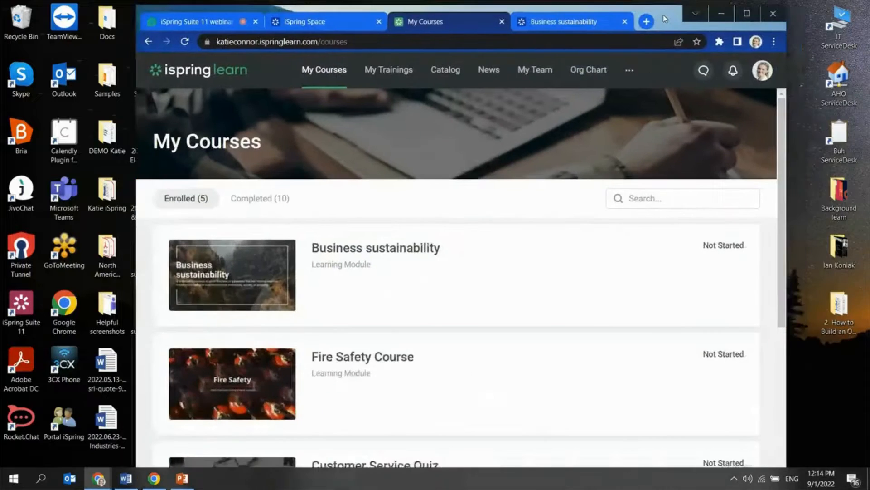
{"action": "double_click", "coordinate": [663, 14]}
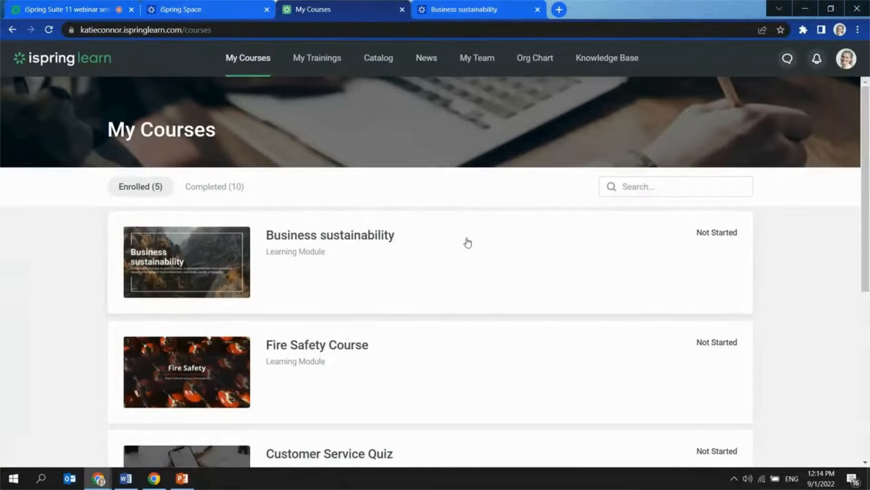
Switch iSpring Learn from the admin dashboard to the user portal and open the Business sustainability learning module
{"action": "left_click", "coordinate": [420, 274]}
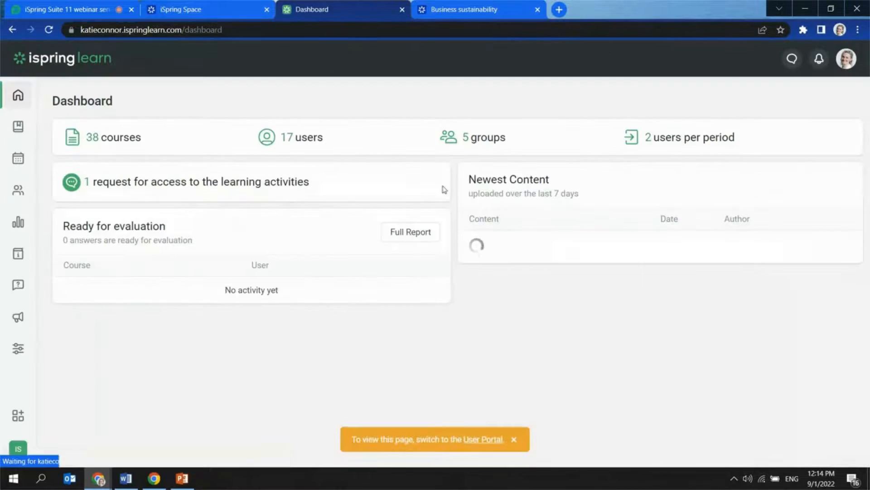
{"action": "left_click", "coordinate": [844, 67]}
{"action": "left_click", "coordinate": [780, 136]}
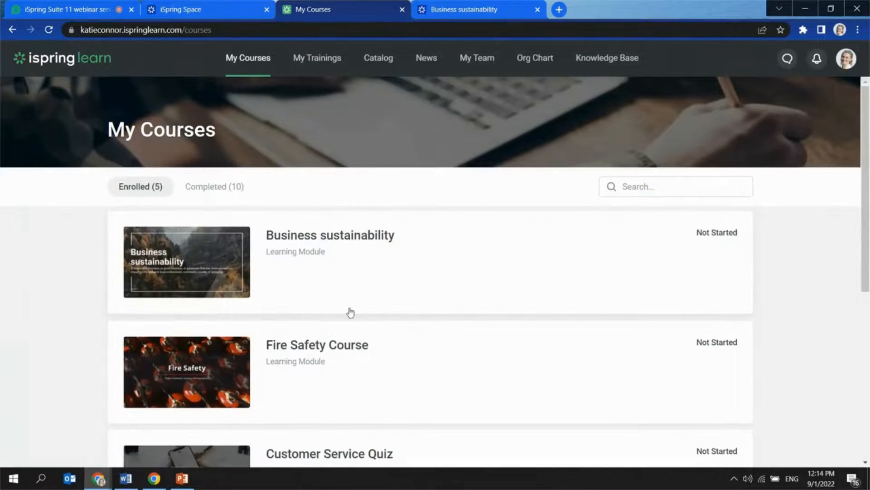
{"action": "left_click", "coordinate": [451, 280]}
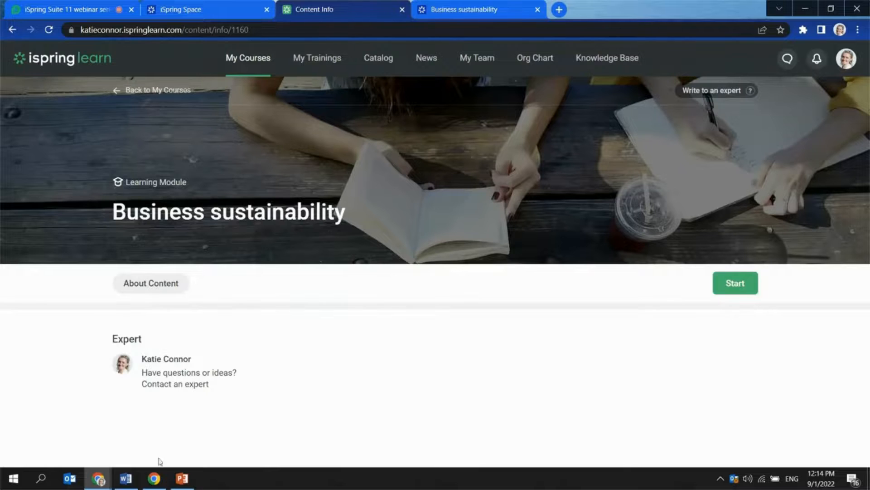
Start the Business sustainability course, play the video on the second slide, and check the available playback speeds without changing the speed
{"action": "left_click", "coordinate": [736, 289]}
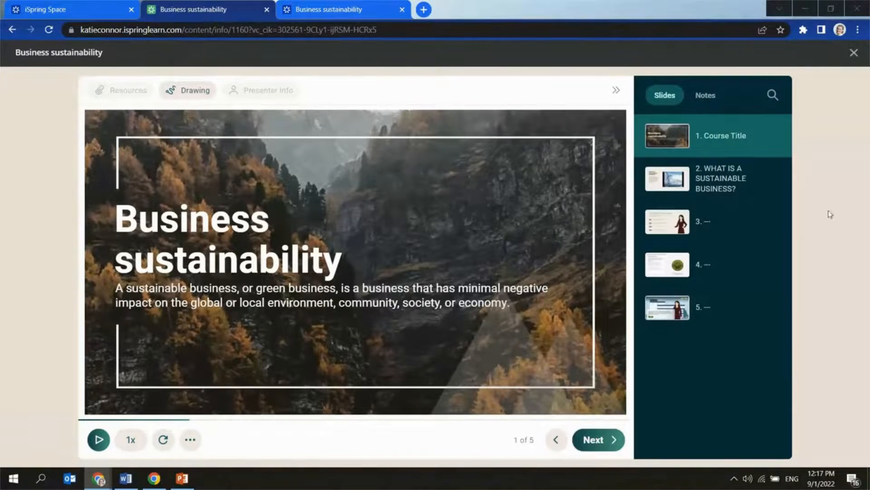
{"action": "left_click", "coordinate": [593, 439]}
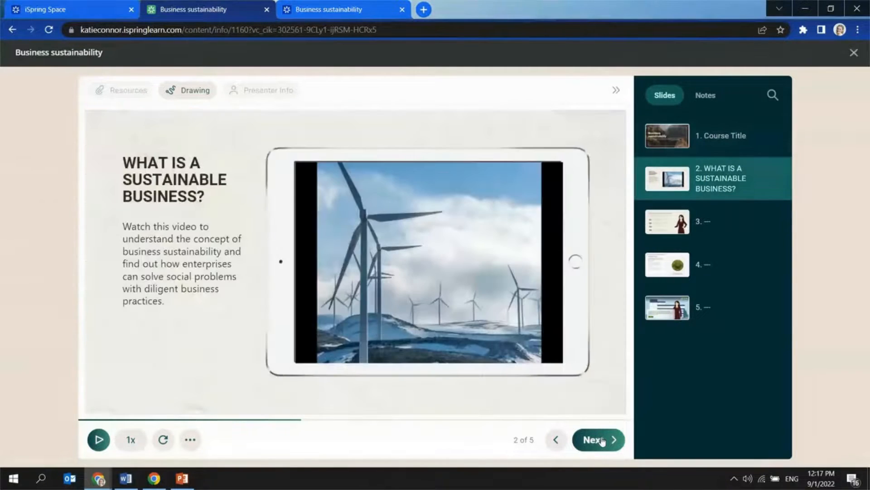
{"action": "left_click", "coordinate": [433, 263]}
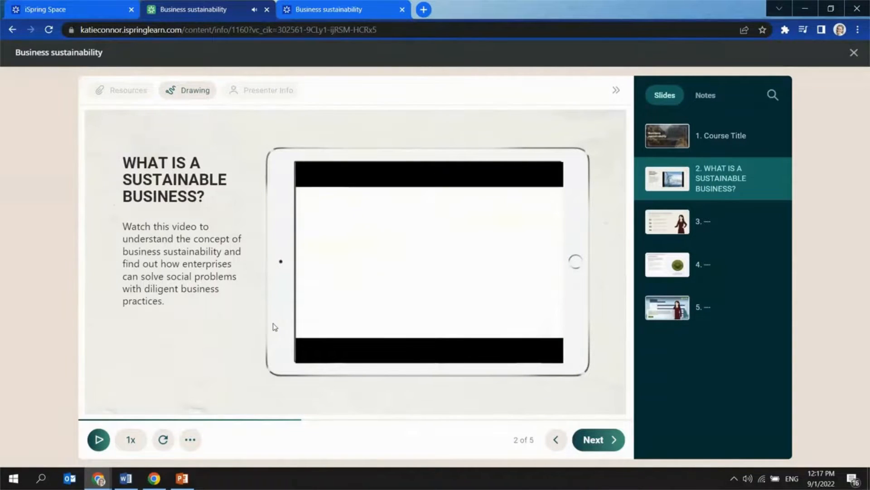
{"action": "left_click", "coordinate": [133, 442]}
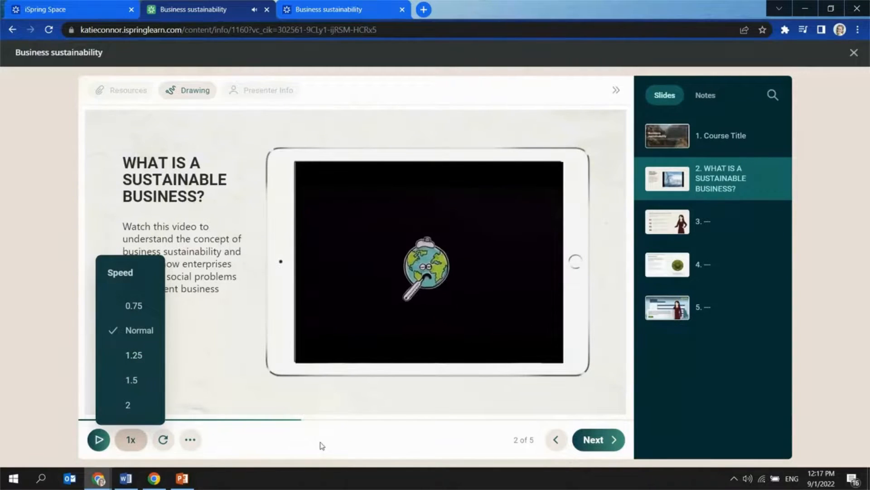
{"action": "left_click", "coordinate": [330, 449]}
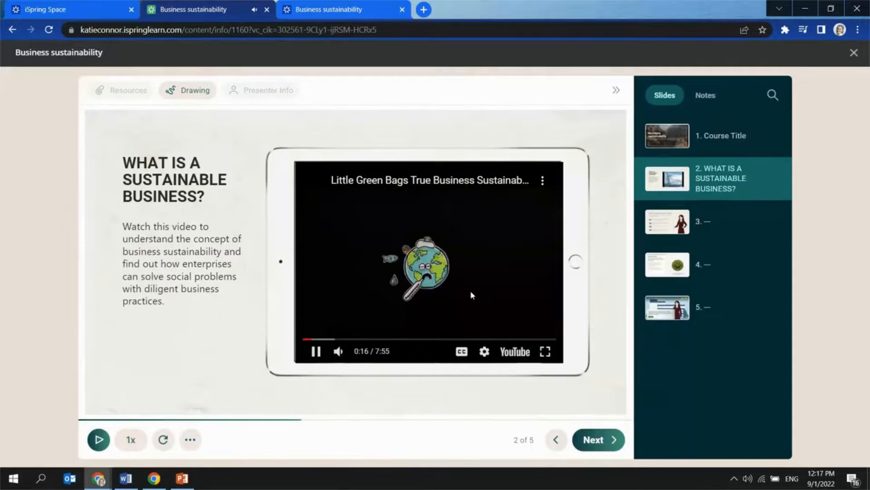
Advance past the business criteria slide to the Triple bottom line diagram and view its Profit, Planet, central and People sections
{"action": "left_click", "coordinate": [601, 443]}
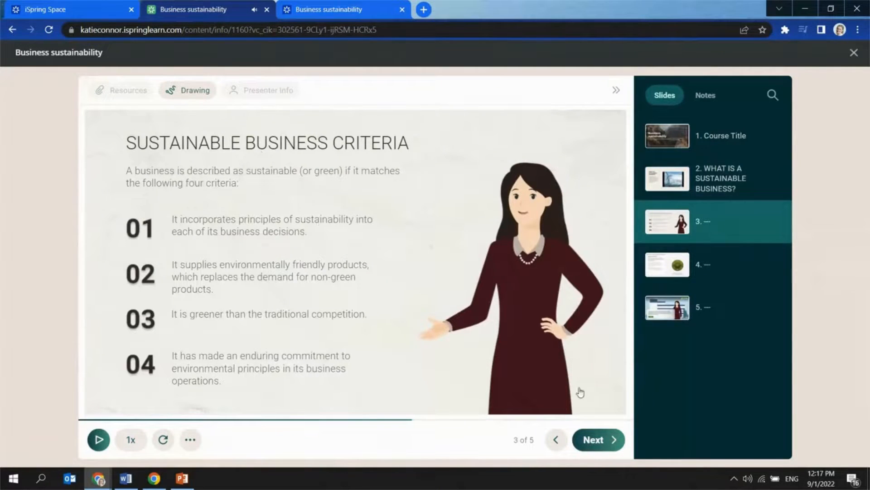
{"action": "left_click", "coordinate": [601, 440]}
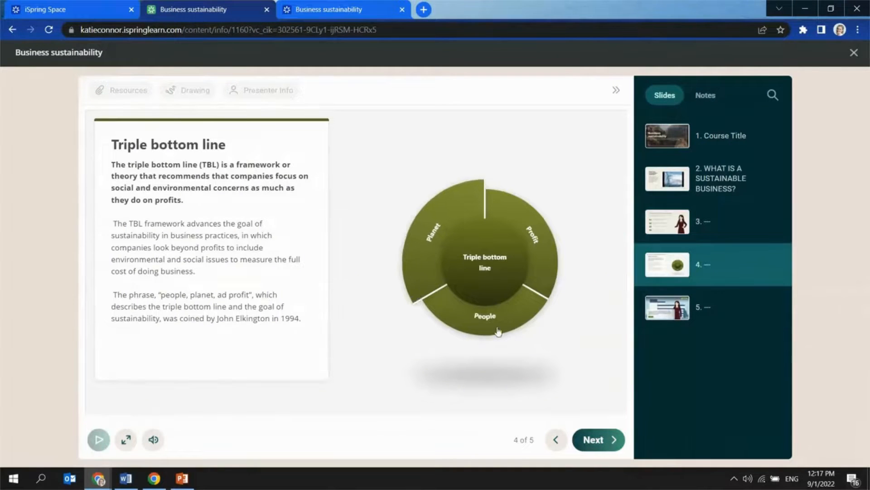
{"action": "left_click", "coordinate": [550, 247]}
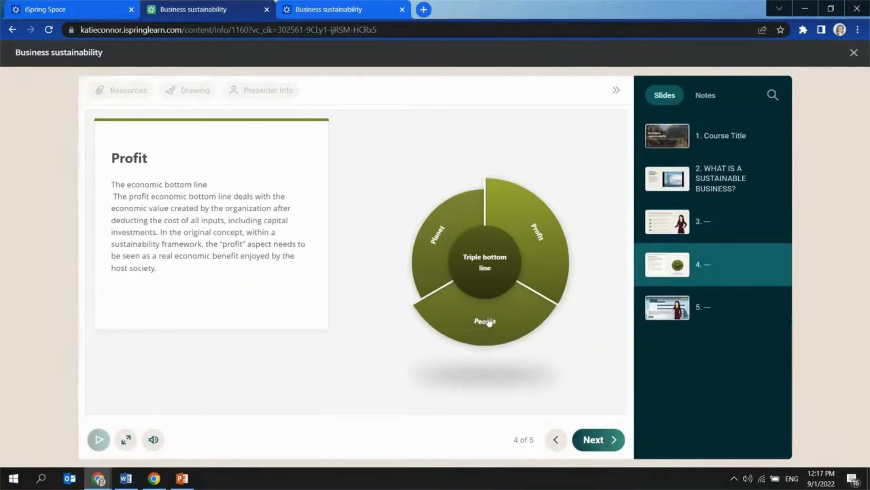
{"action": "left_click", "coordinate": [443, 224]}
{"action": "left_click", "coordinate": [485, 262]}
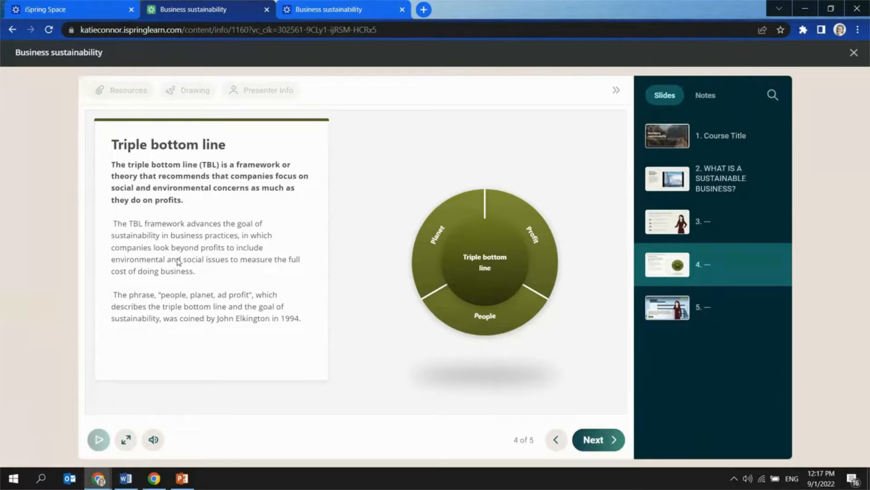
{"action": "left_click", "coordinate": [458, 315]}
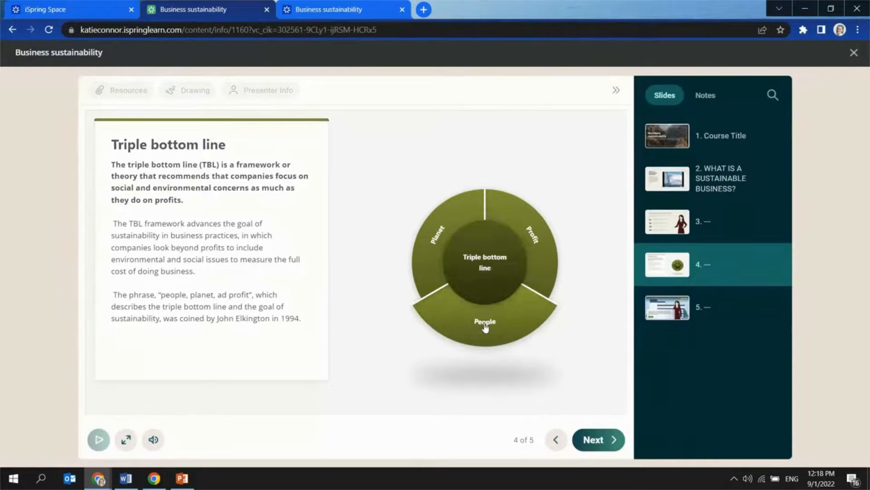
Start the role-play on the last slide and answer the first question with Positive business, continue, and retry with Green business
{"action": "left_click", "coordinate": [597, 439]}
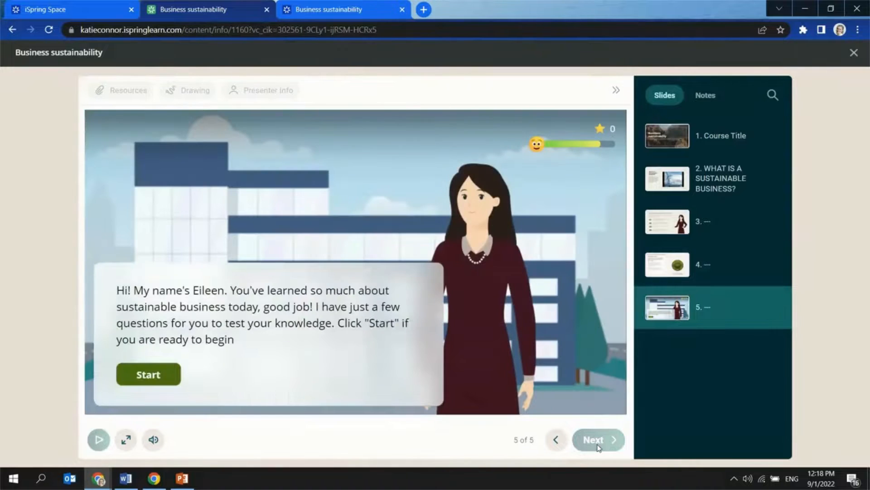
{"action": "left_click", "coordinate": [177, 369]}
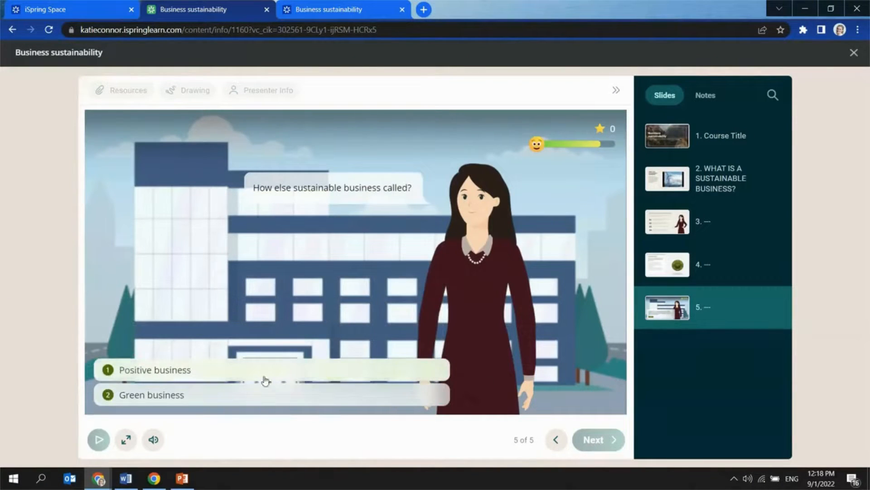
{"action": "left_click", "coordinate": [258, 371]}
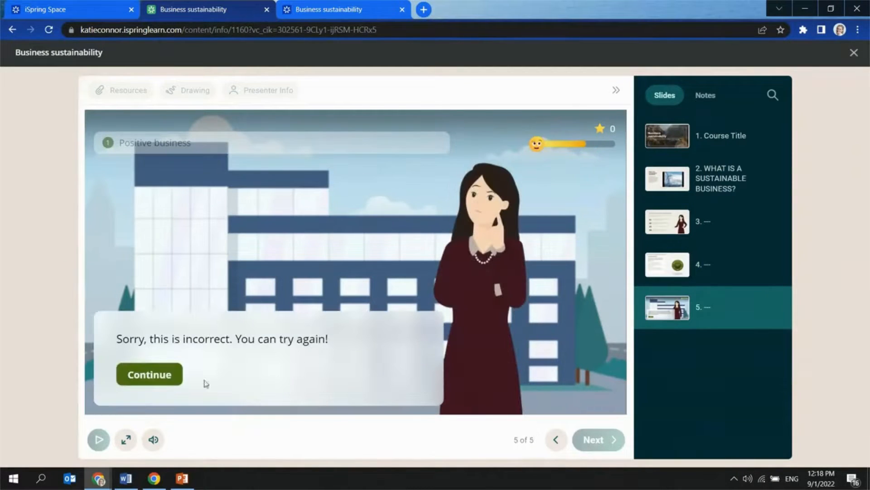
{"action": "left_click", "coordinate": [140, 376]}
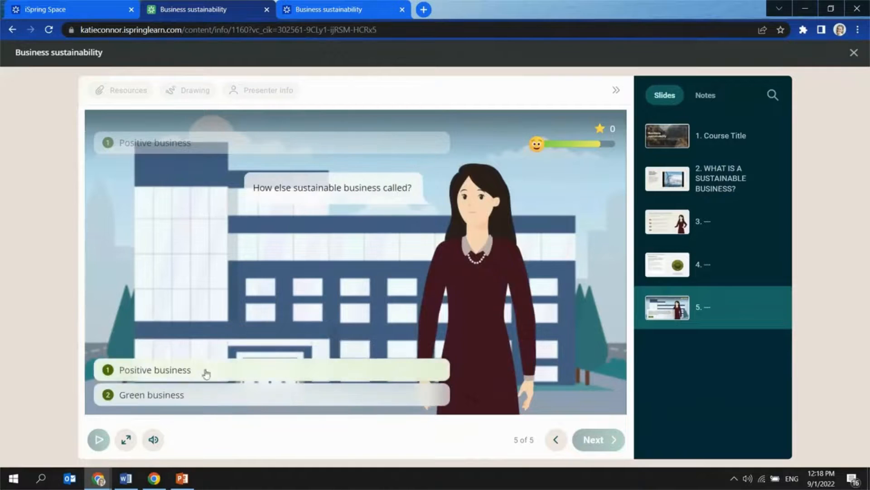
{"action": "left_click", "coordinate": [171, 395]}
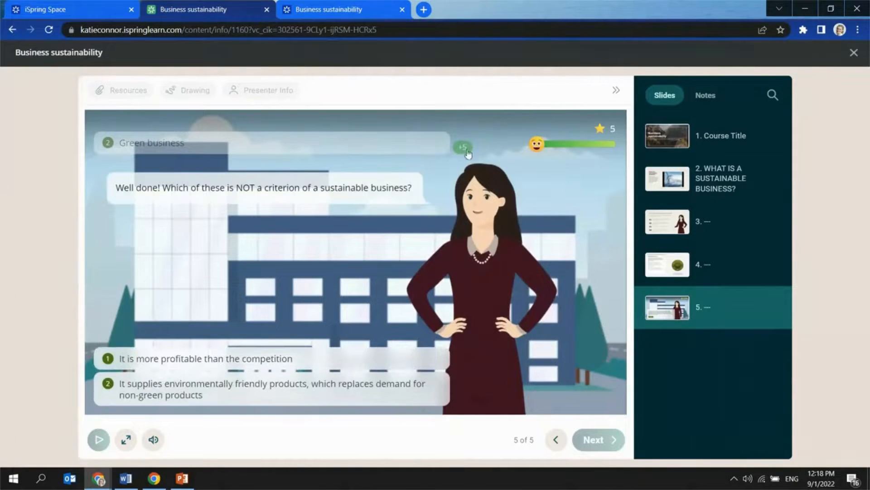
Answer the criterion question with the environmentally friendly products option, retry with "It is more profitable than the competition", and answer the last question with Profit
{"action": "left_click", "coordinate": [202, 399]}
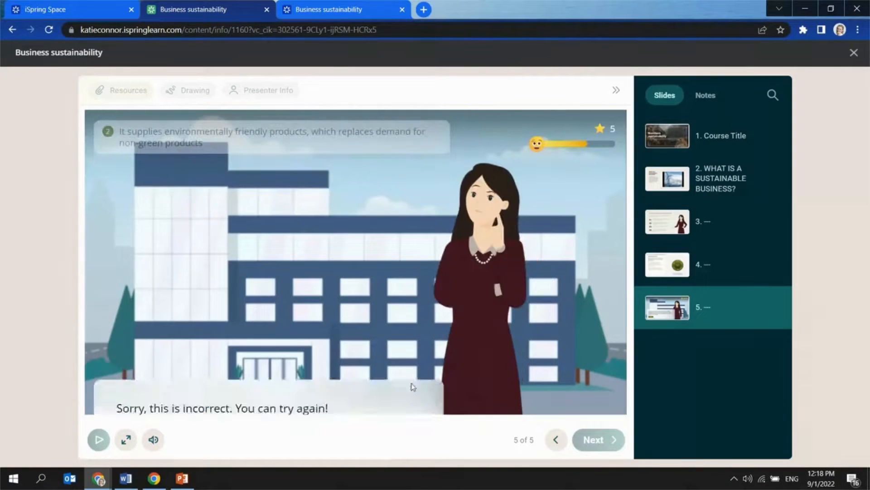
{"action": "left_click", "coordinate": [176, 375]}
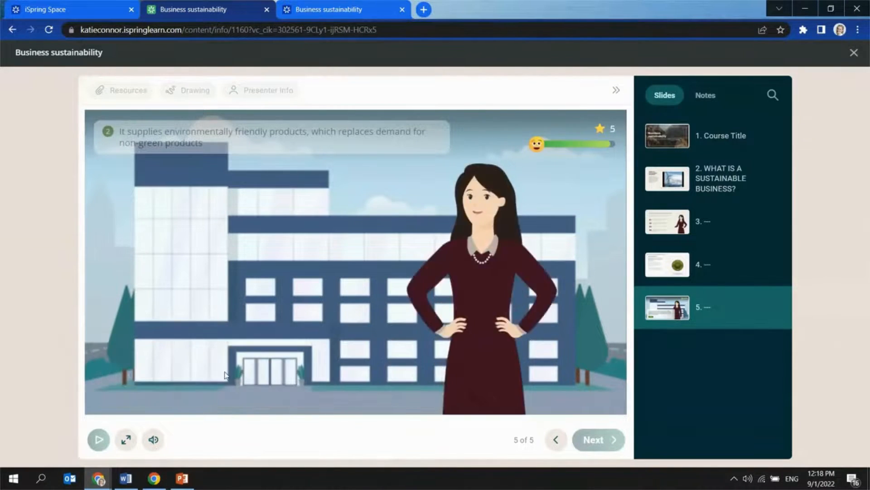
{"action": "left_click", "coordinate": [204, 361]}
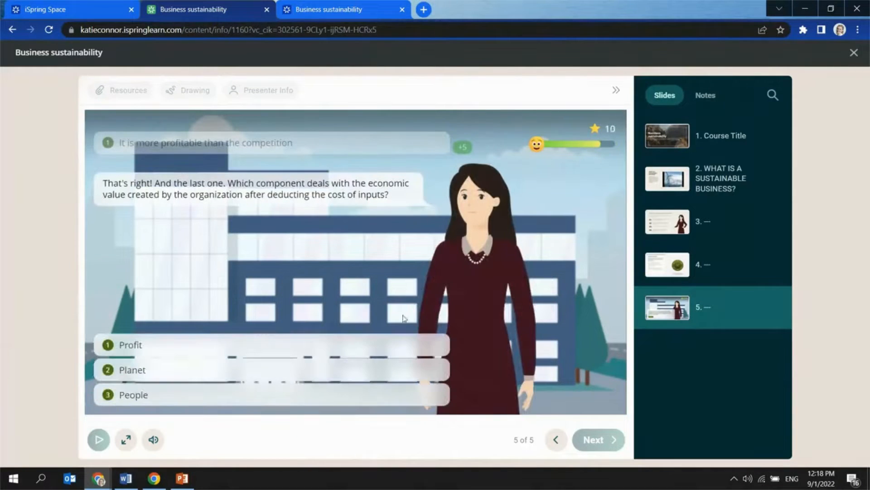
{"action": "left_click", "coordinate": [160, 349]}
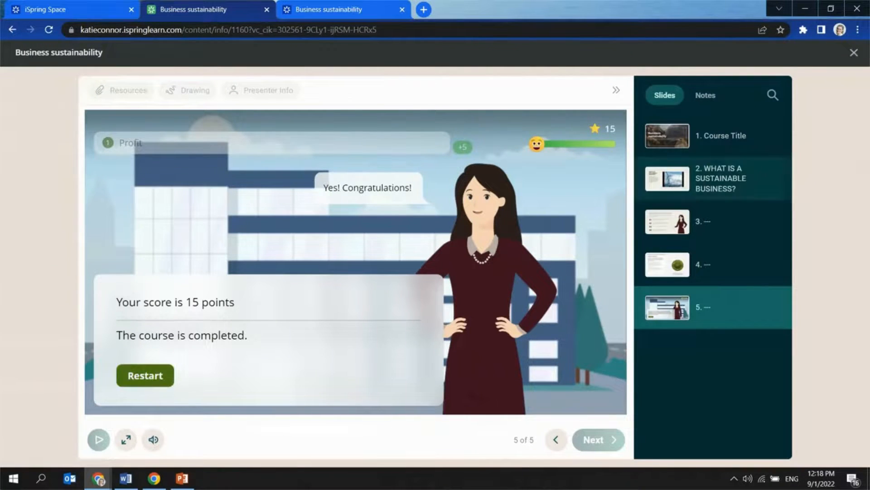
Close the completed course and launch it again from the title slide, declining to resume where it was left off
{"action": "left_click", "coordinate": [854, 52]}
{"action": "left_click", "coordinate": [735, 283]}
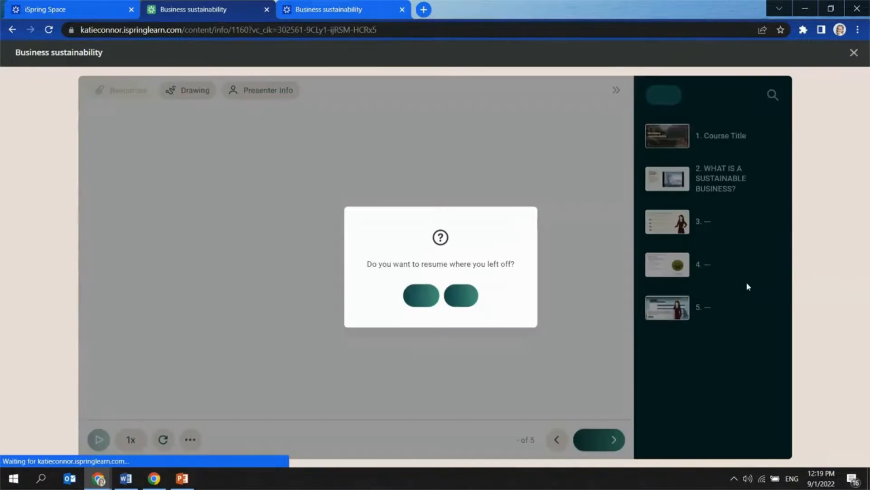
{"action": "left_click", "coordinate": [462, 301]}
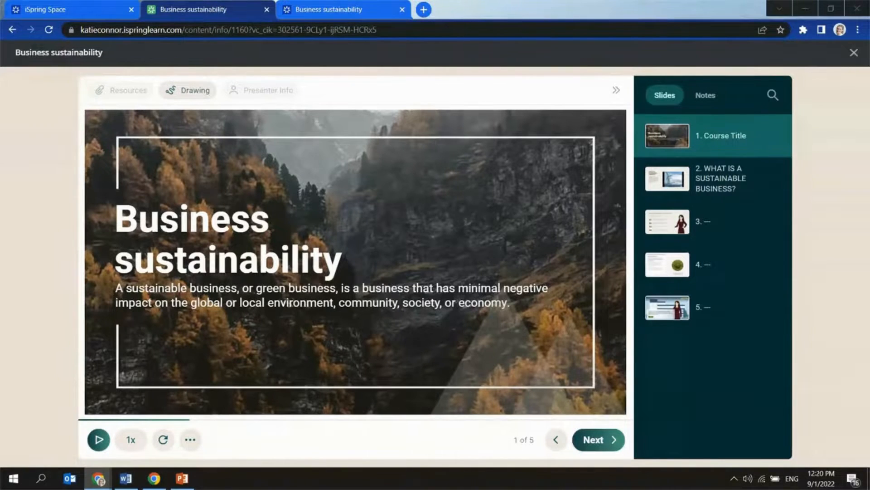
Open ispringsolutions.com in a new browser tab and go to the iSpring Learn LMS pricing page
{"action": "left_click", "coordinate": [423, 10]}
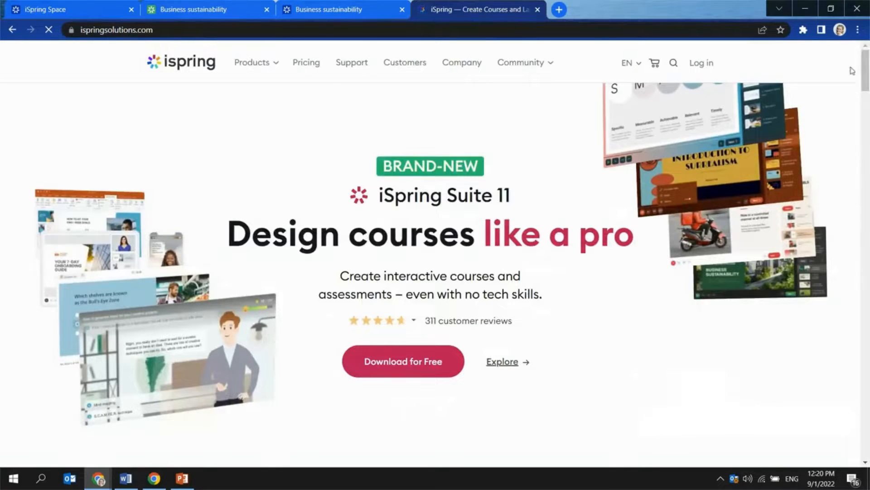
{"action": "left_click_drag", "start_coordinate": [864, 70], "coordinate": [861, 422]}
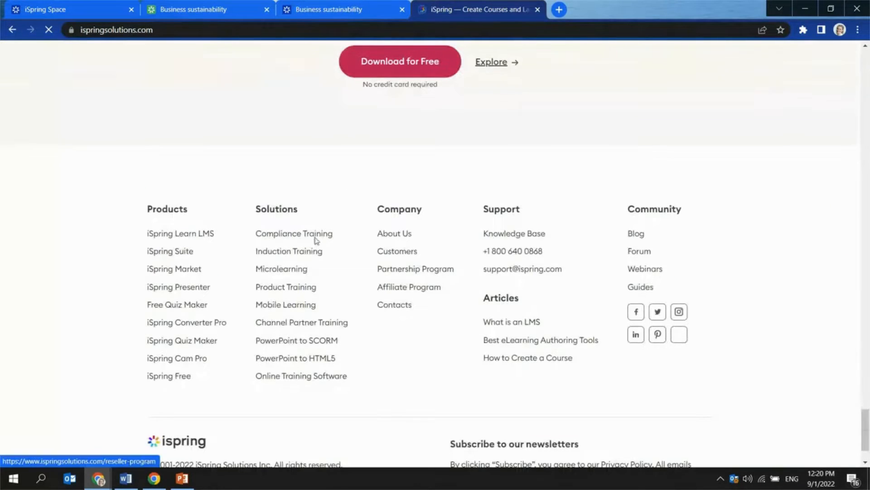
{"action": "left_click", "coordinate": [164, 235]}
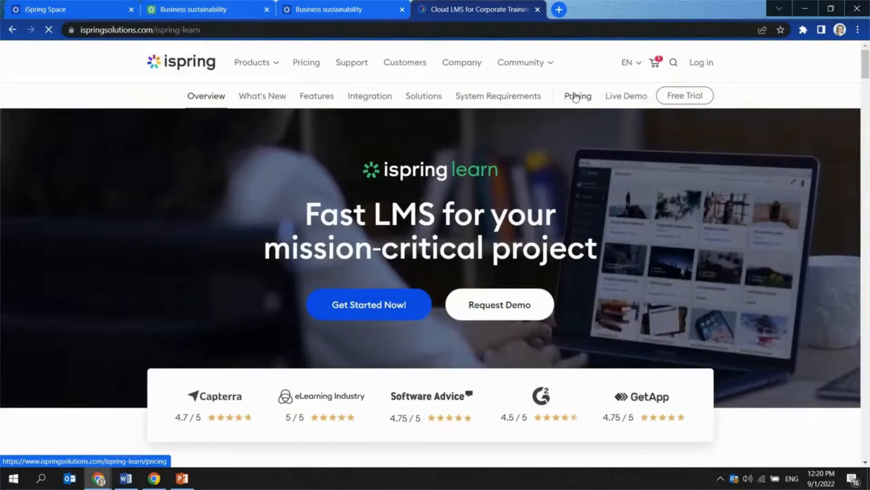
{"action": "left_click", "coordinate": [575, 96]}
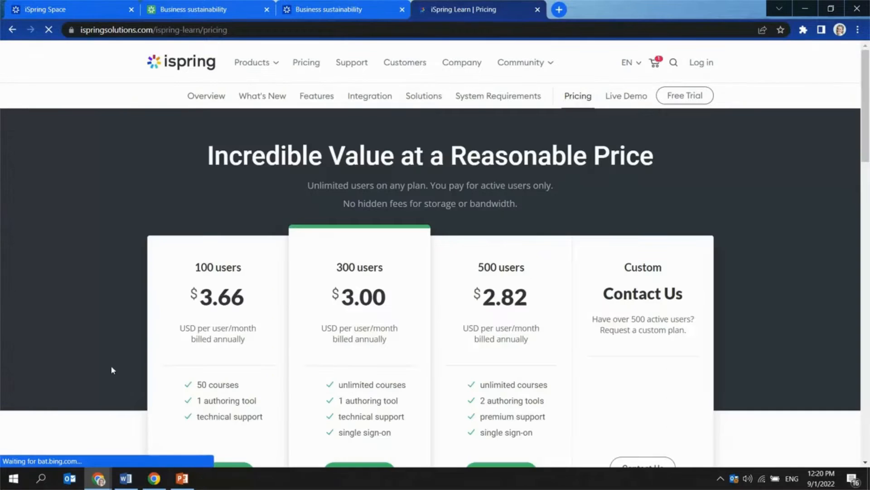